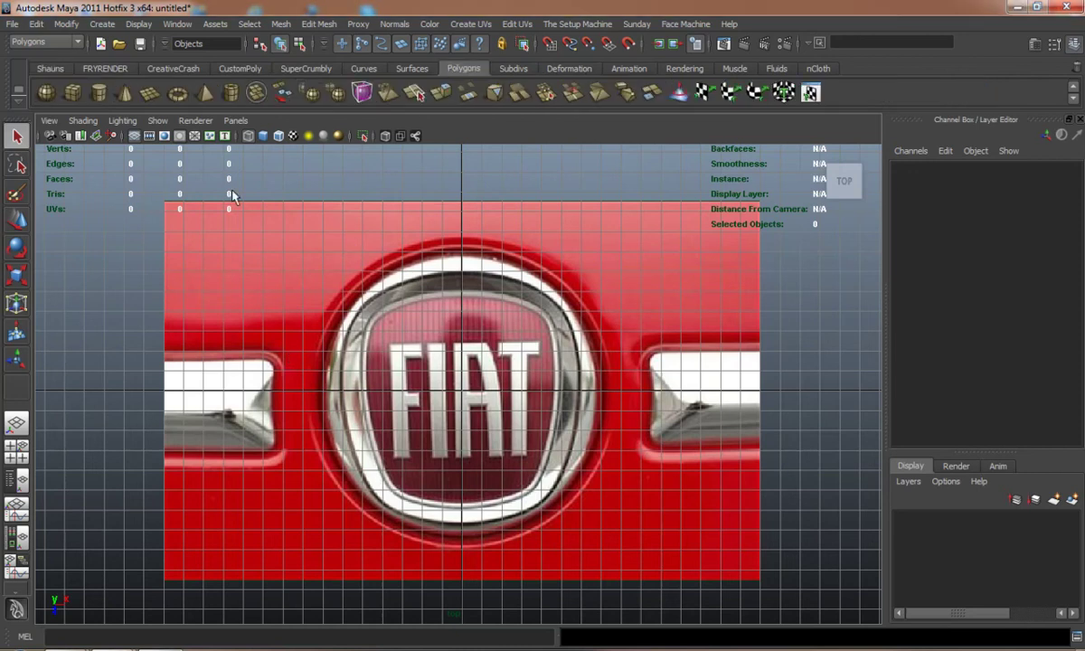
# - Create a polygon plane about 16.9 by 17.3 units around the badge, with 3 subdivisions in width and height
pyautogui.moveTo(298, 226); pyautogui.dragTo(636, 572)
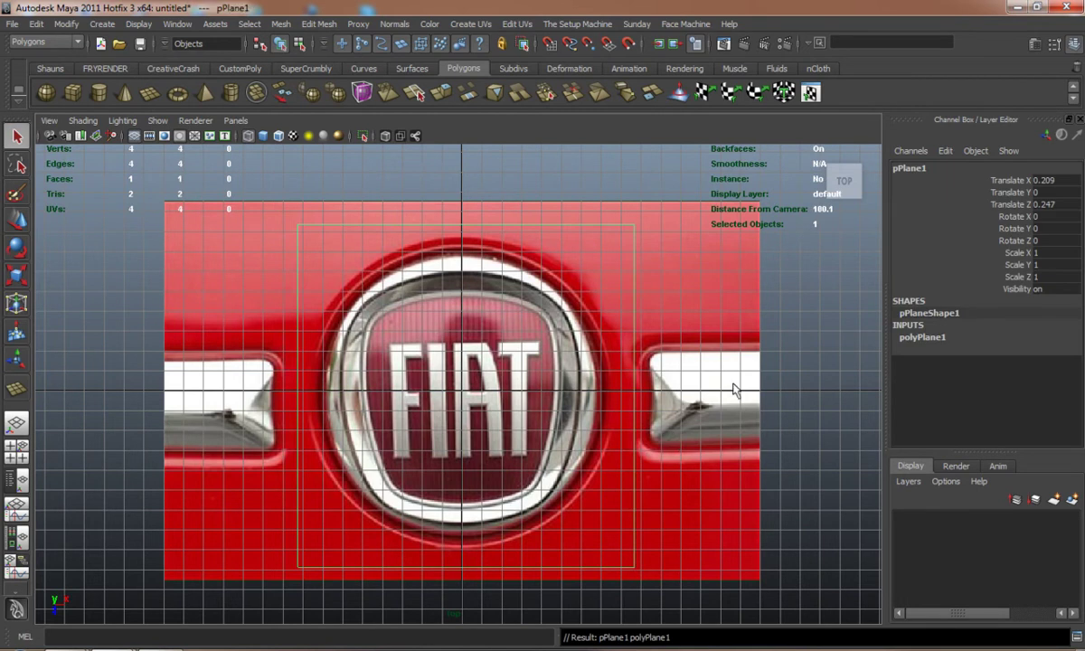
pyautogui.click(919, 339)
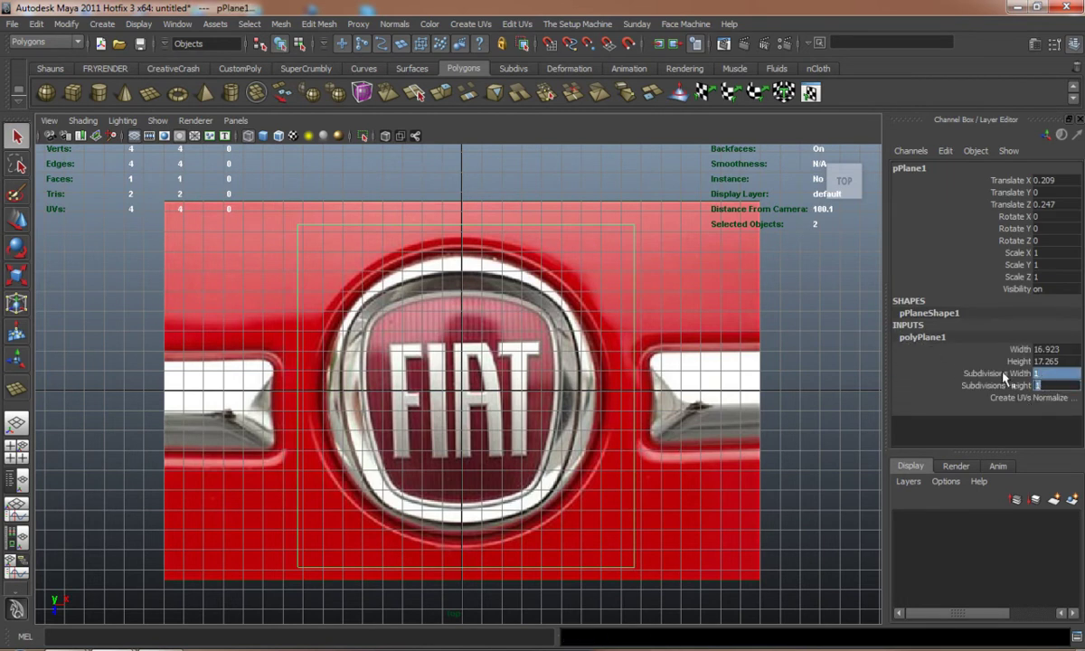
pyautogui.click(1002, 374)
pyautogui.keyDown('shift'); pyautogui.click(1000, 385); pyautogui.keyUp('shift')
pyautogui.moveTo(665, 380); pyautogui.dragTo(698, 380, button='middle')
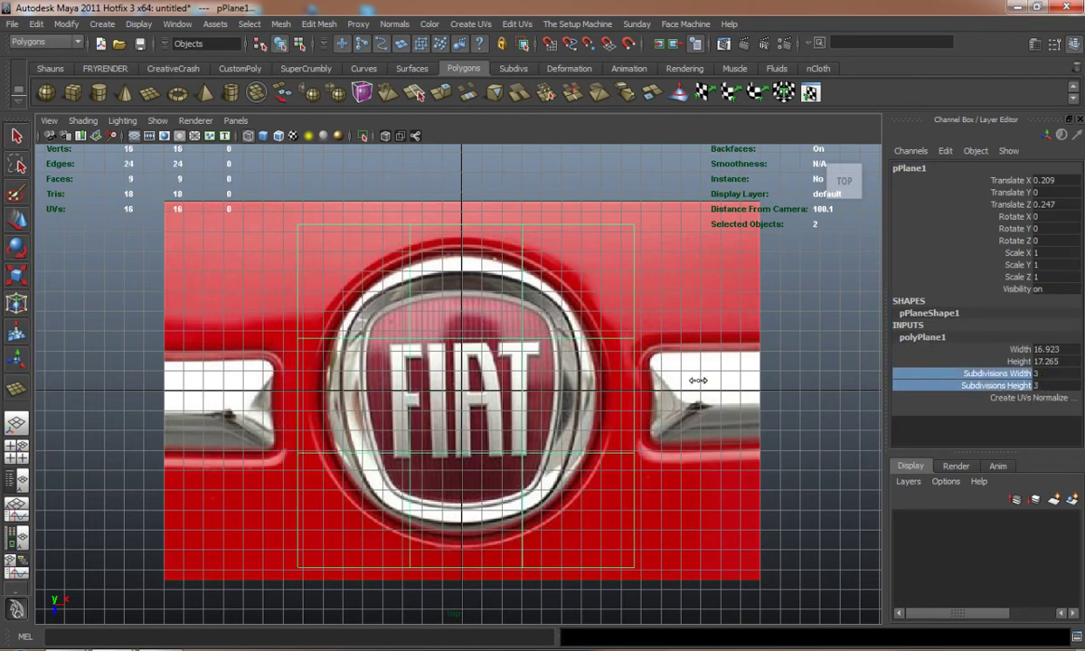
# - Try other subdivision counts on the plane, raising the width subdivisions to 4
pyautogui.press('w')
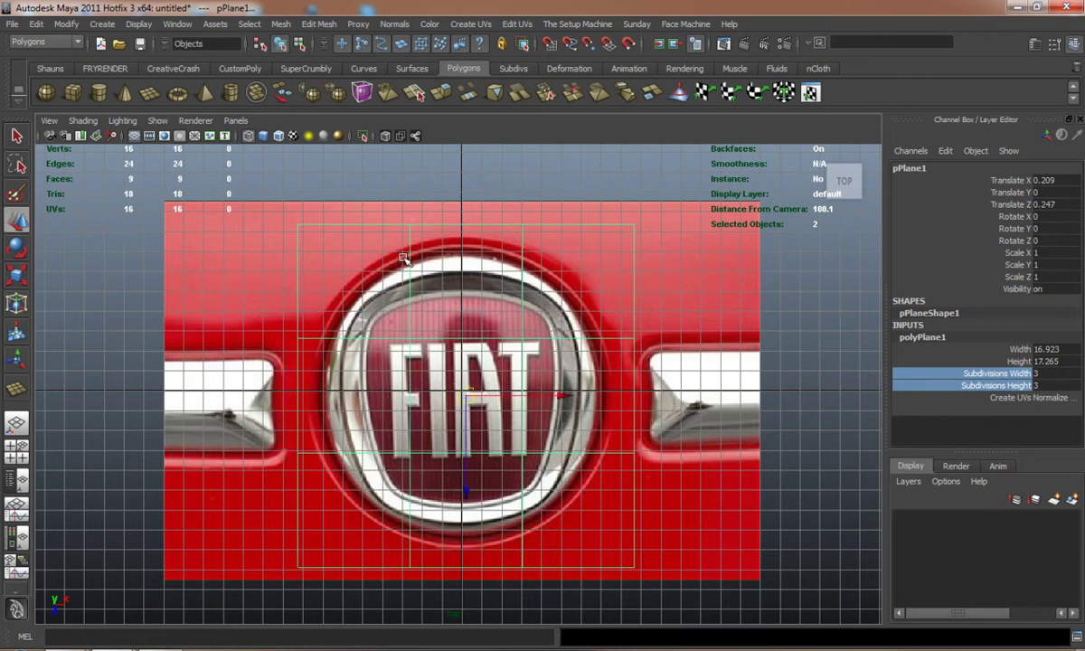
pyautogui.rightClick(404, 258)
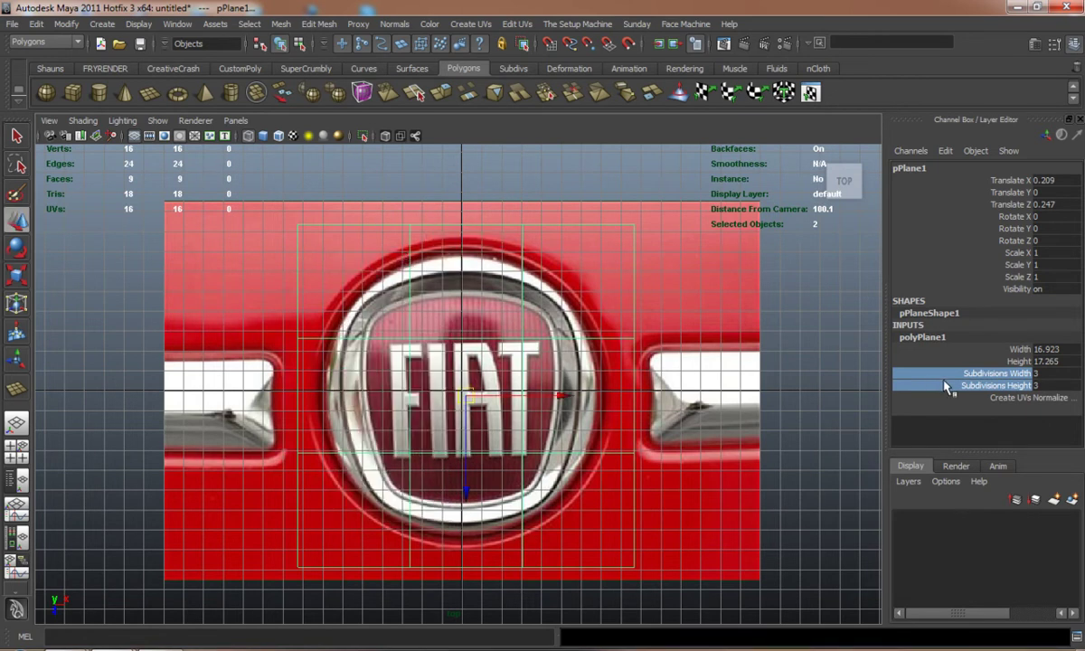
pyautogui.click(900, 386)
pyautogui.moveTo(759, 380)
pyautogui.mouseDown(button='middle')
pyautogui.moveTo(783, 379)
pyautogui.moveTo(772, 378)
pyautogui.mouseUp(button='middle')
pyautogui.hotkey('ctrl', 'z')
pyautogui.click(990, 374)
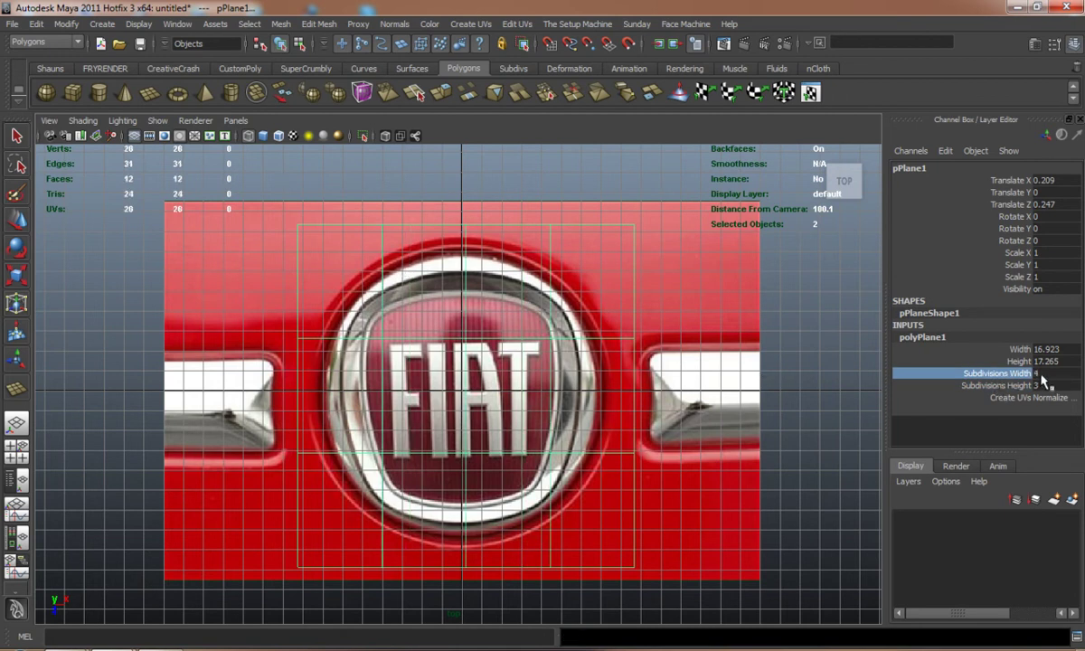
# - Set both the Subdivisions Width and Subdivisions Height of the plane to 2
pyautogui.moveTo(1040, 373); pyautogui.dragTo(1040, 385)
pyautogui.write('2')
pyautogui.press('Return')
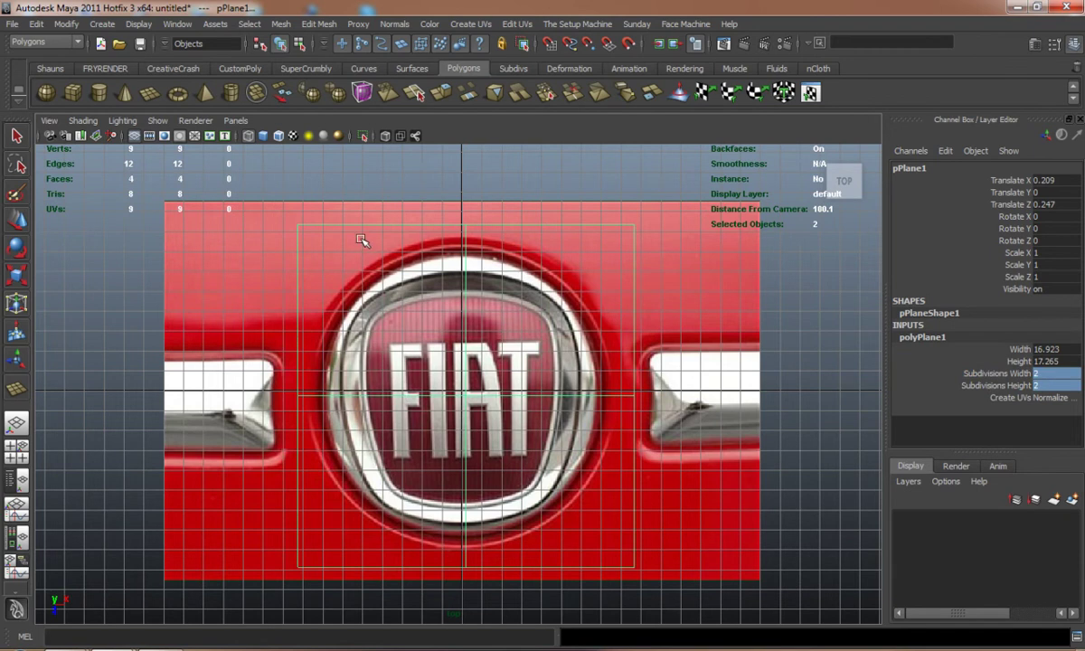
# - Move the plane's two upper corner vertices inward to sit on the badge's outer red ring
pyautogui.moveTo(362, 240); pyautogui.dragTo(285, 224, button='right')
pyautogui.click(298, 223)
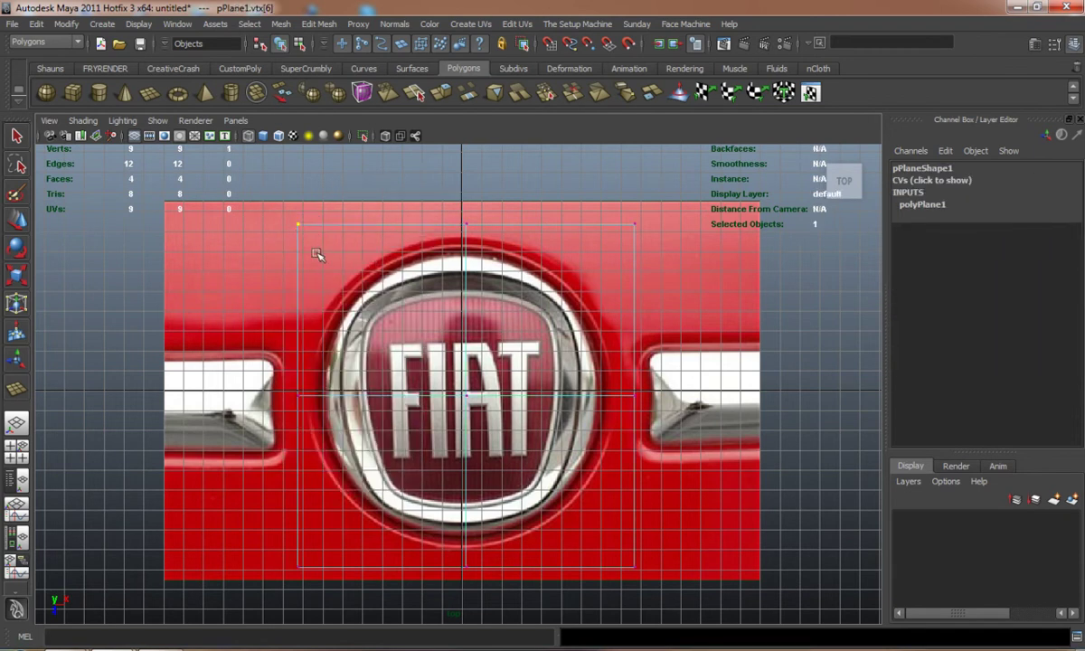
pyautogui.press('w')
pyautogui.moveTo(303, 222); pyautogui.dragTo(335, 281)
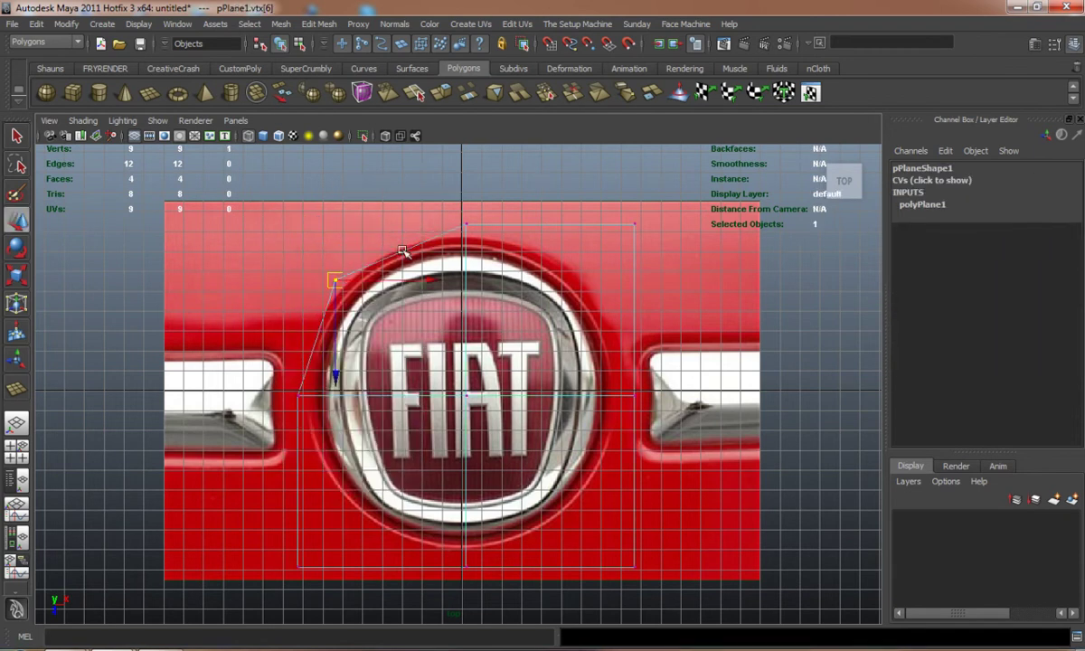
pyautogui.click(634, 223)
pyautogui.moveTo(634, 224); pyautogui.dragTo(576, 275)
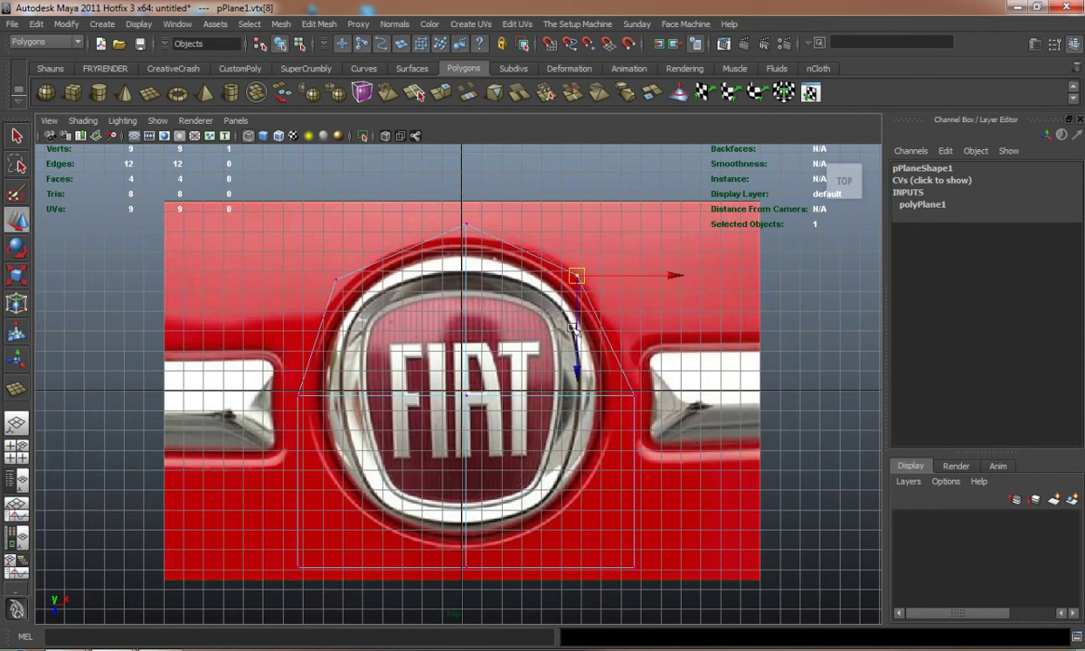
# - Move the two lower corner vertices up together and scale them closer to each other to follow the badge's outline
pyautogui.click(634, 567)
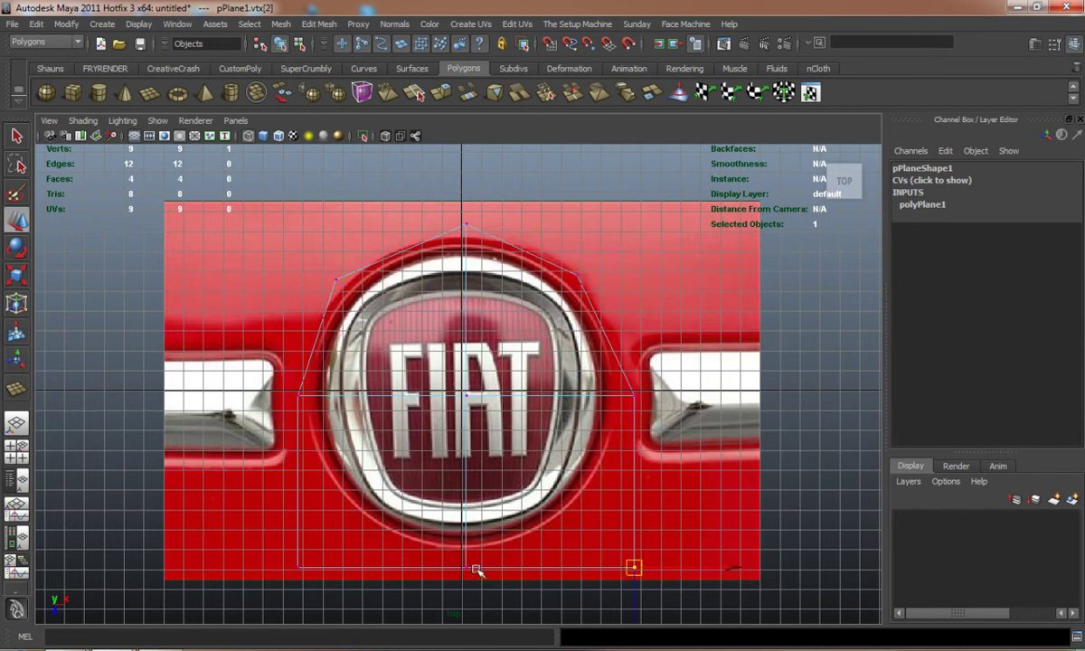
pyautogui.keyDown('shift'); pyautogui.moveTo(280, 551); pyautogui.dragTo(316, 586); pyautogui.keyUp('shift')
pyautogui.moveTo(463, 615); pyautogui.dragTo(467, 571)
pyautogui.press('r')
pyautogui.moveTo(337, 525); pyautogui.dragTo(375, 518)
# - Raise the lower middle vertex to the badge's outer edge and check the shape with the smooth preview
pyautogui.click(465, 567)
pyautogui.press('w')
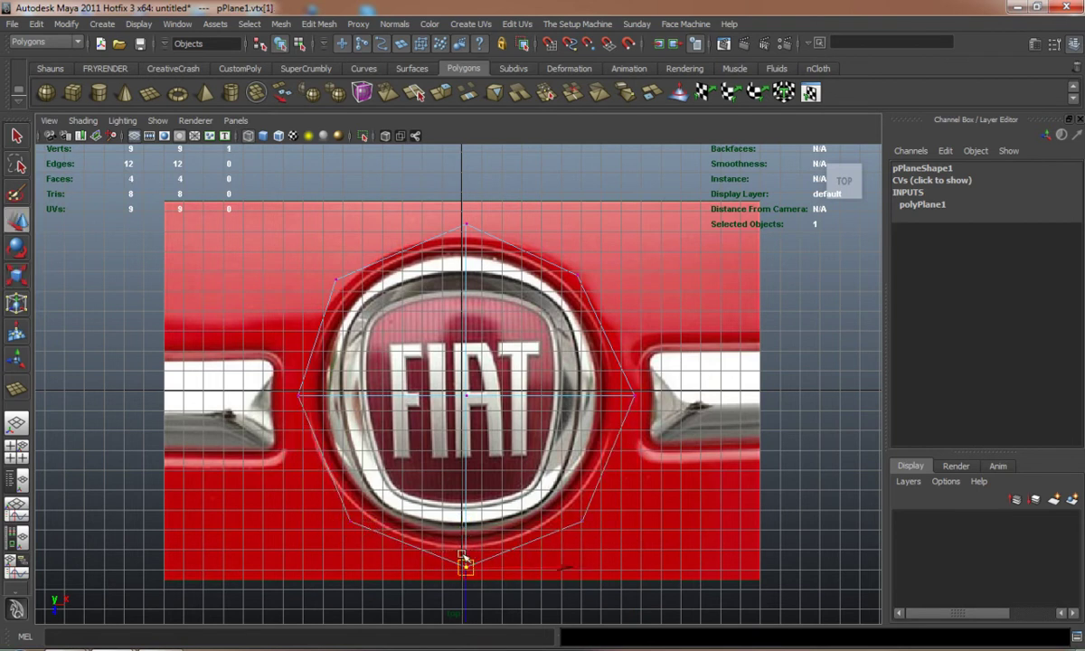
pyautogui.moveTo(463, 604); pyautogui.dragTo(463, 586)
pyautogui.press('3')
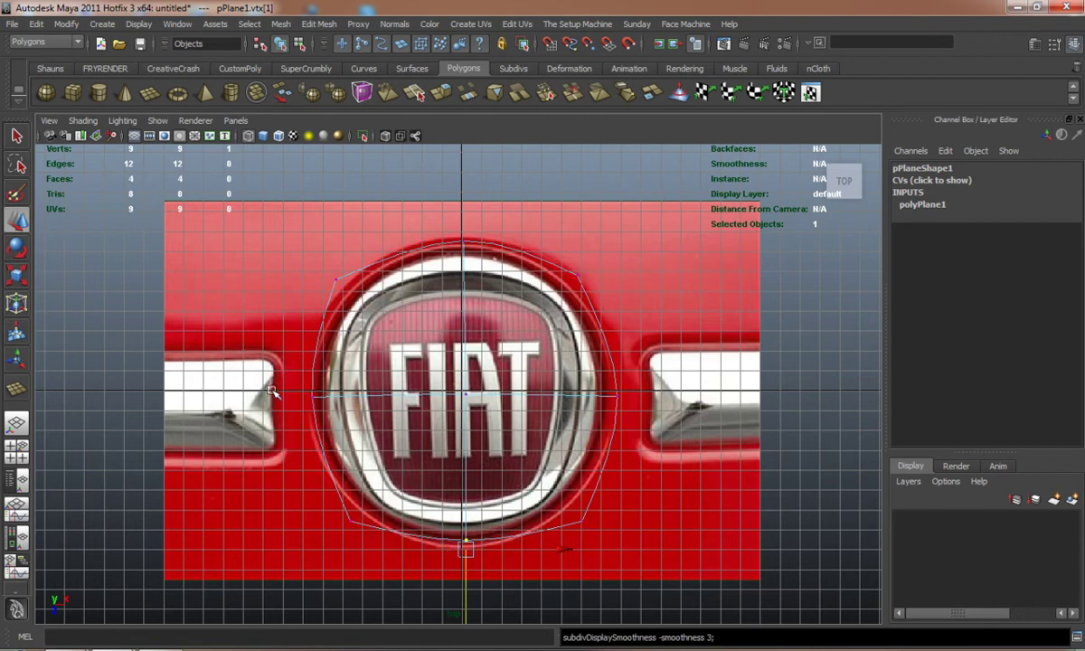
pyautogui.press('1')
# - Delete the two faces forming the left half of the plane
pyautogui.moveTo(283, 267); pyautogui.dragTo(340, 294)
pyautogui.moveTo(455, 239); pyautogui.dragTo(455, 267, button='right')
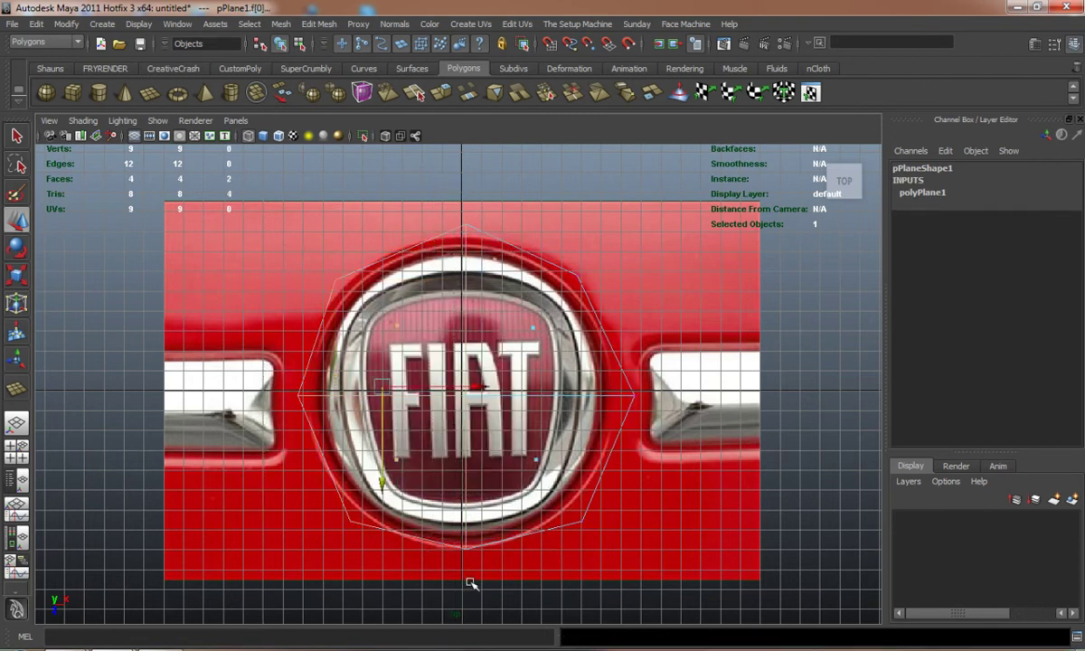
pyautogui.press('Delete')
# - Move the remaining half's outer middle vertex inward towards the badge's outer ring
pyautogui.rightClick(633, 389)
pyautogui.moveTo(632, 388); pyautogui.dragTo(577, 387, button='right')
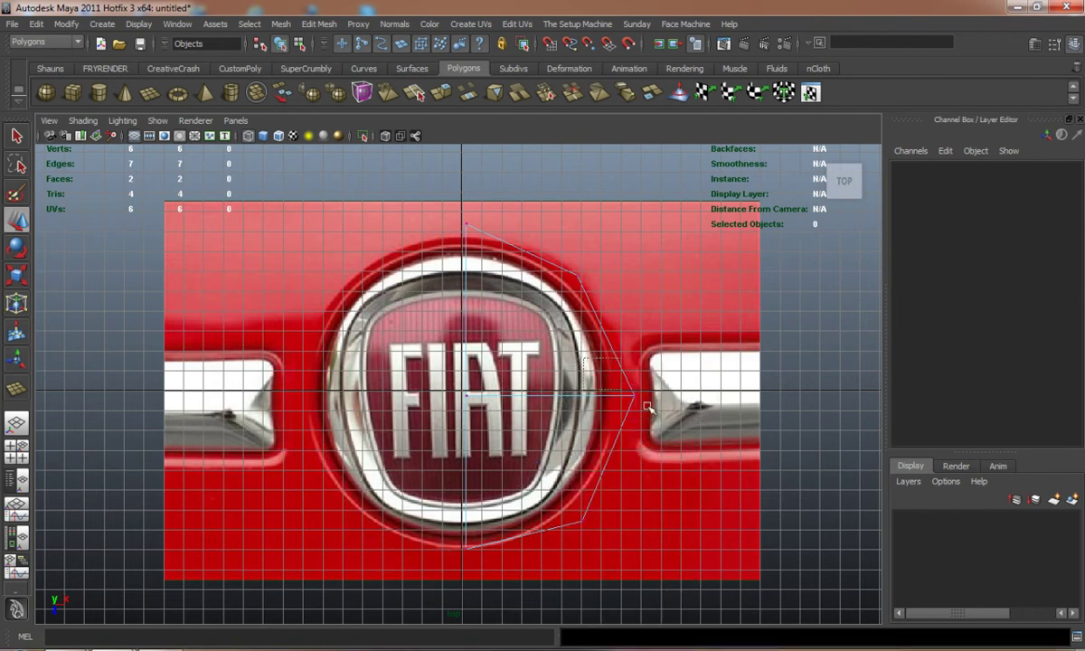
pyautogui.moveTo(577, 360); pyautogui.dragTo(713, 398)
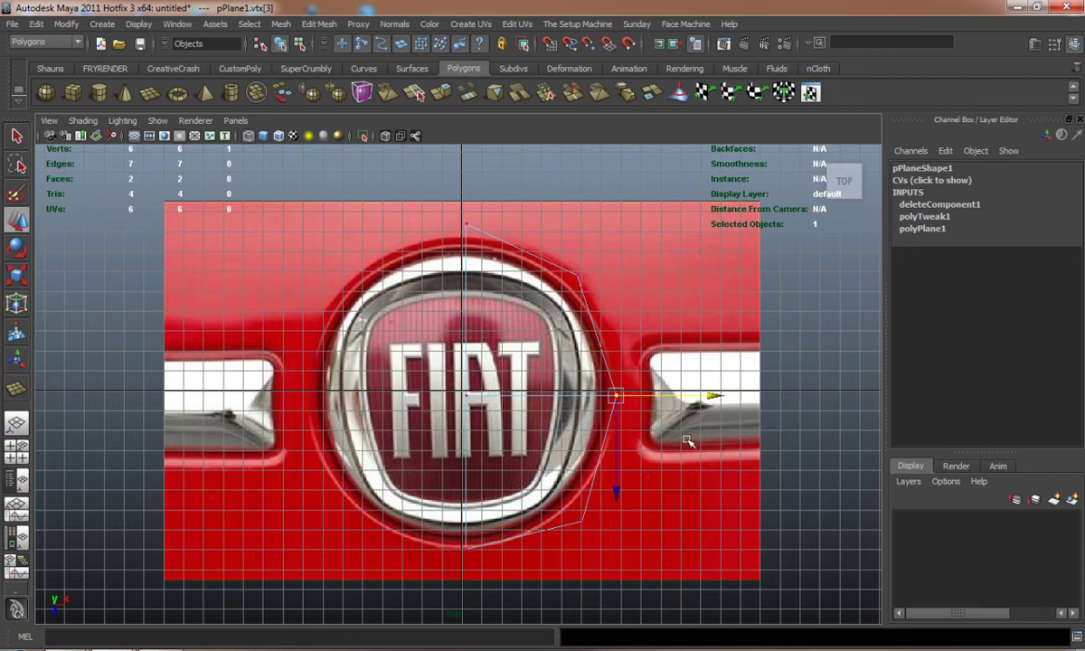
pyautogui.click(672, 482)
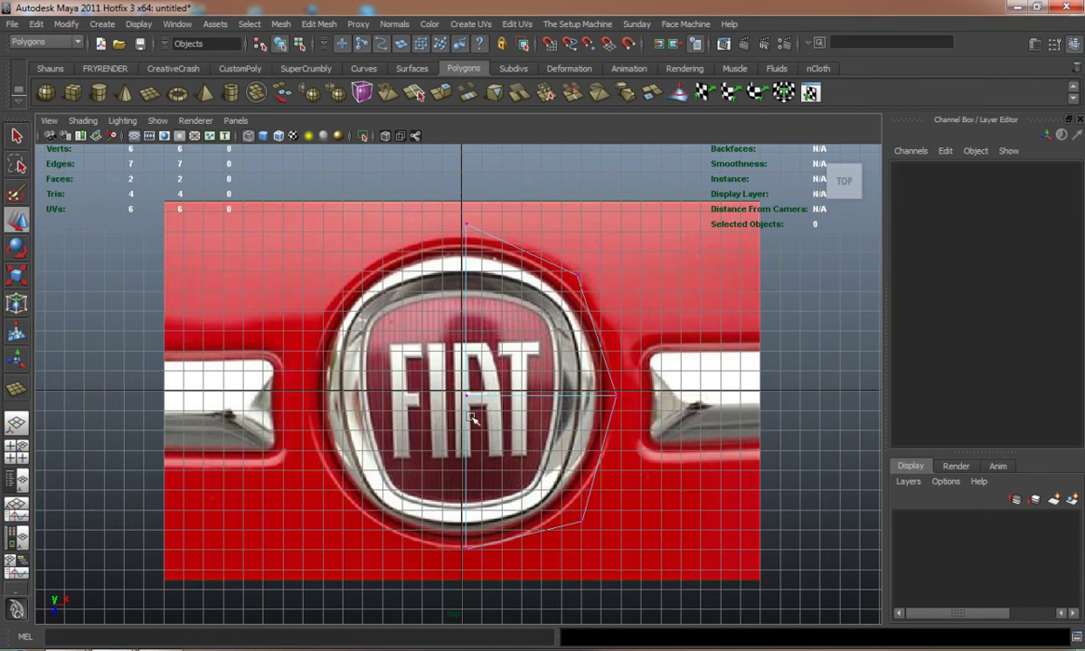
# - Mirror the half mesh across its centre line to rebuild the left side, and display it in smooth preview
pyautogui.moveTo(462, 393); pyautogui.dragTo(542, 380, button='right')
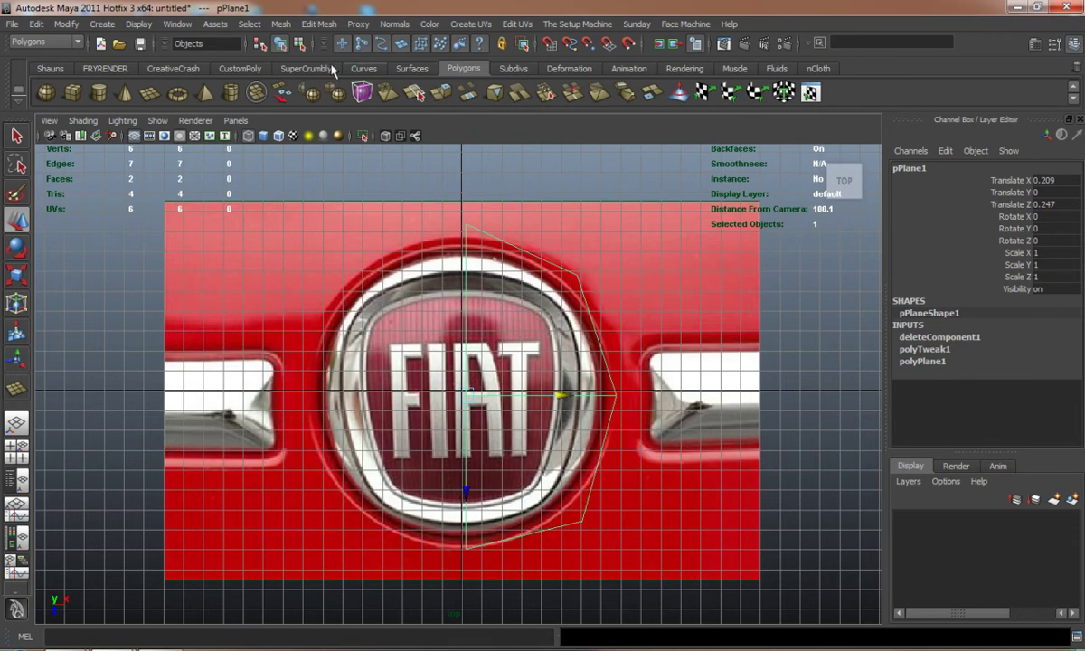
pyautogui.click(280, 24)
pyautogui.click(312, 338)
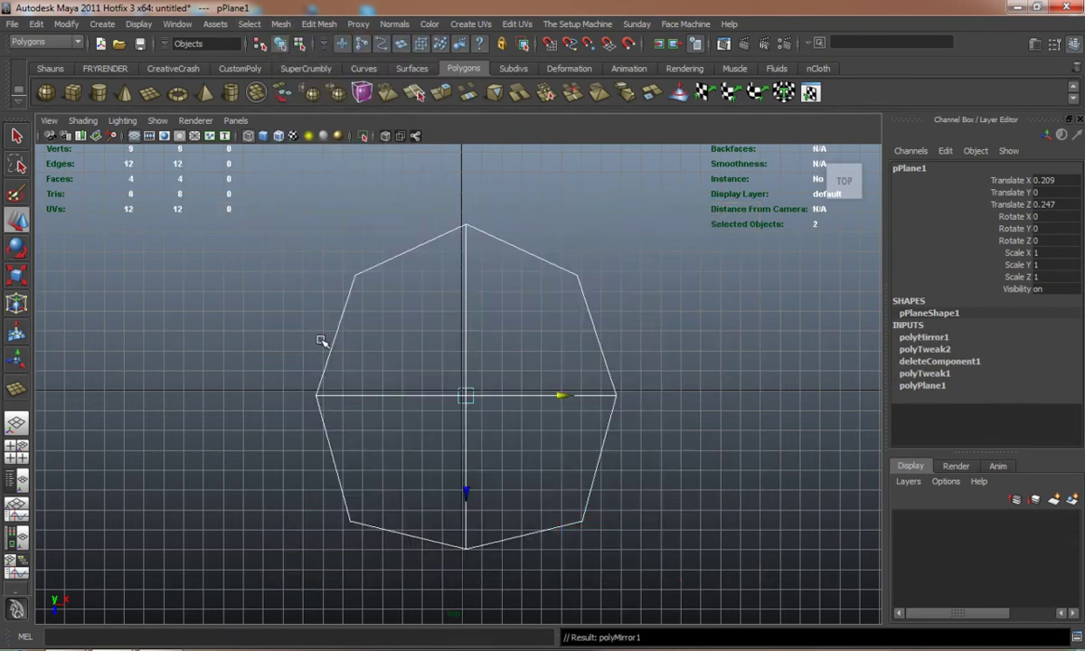
pyautogui.click(283, 350)
pyautogui.click(453, 310)
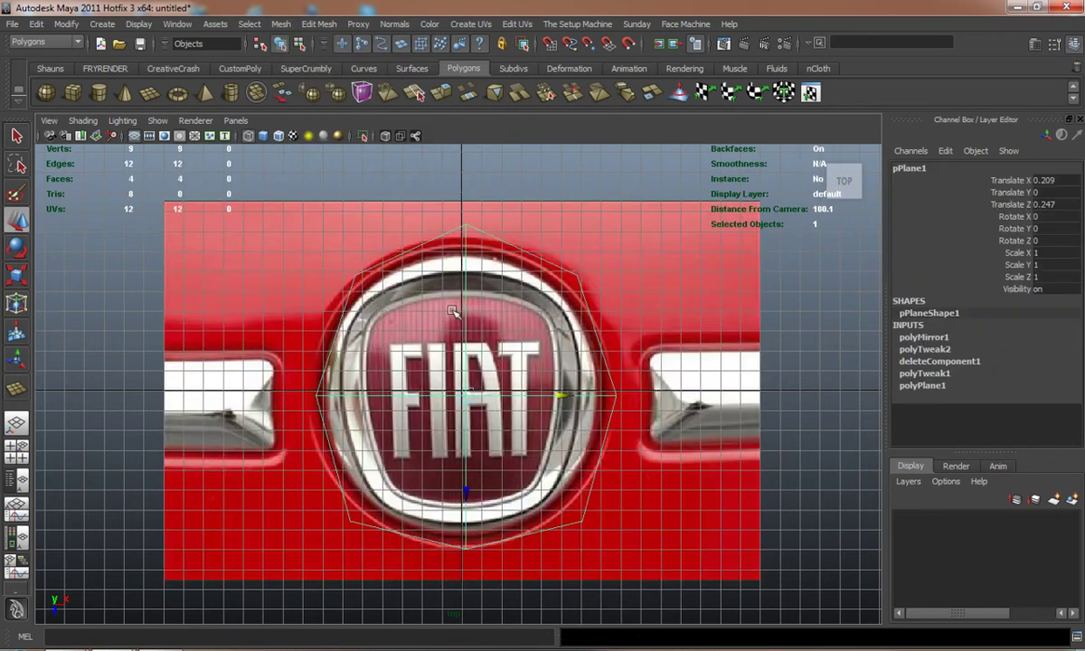
pyautogui.press('3')
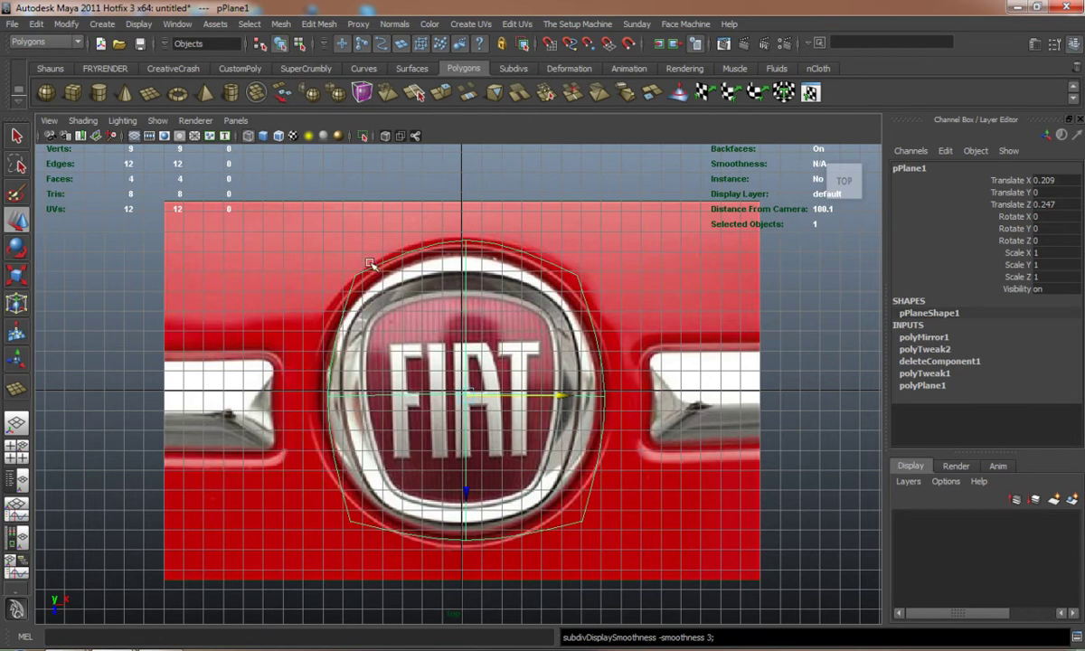
# - Extrude the mesh's outer border edges and move them straight down to form a shallow side wall
pyautogui.moveTo(369, 263); pyautogui.dragTo(411, 252, button='right')
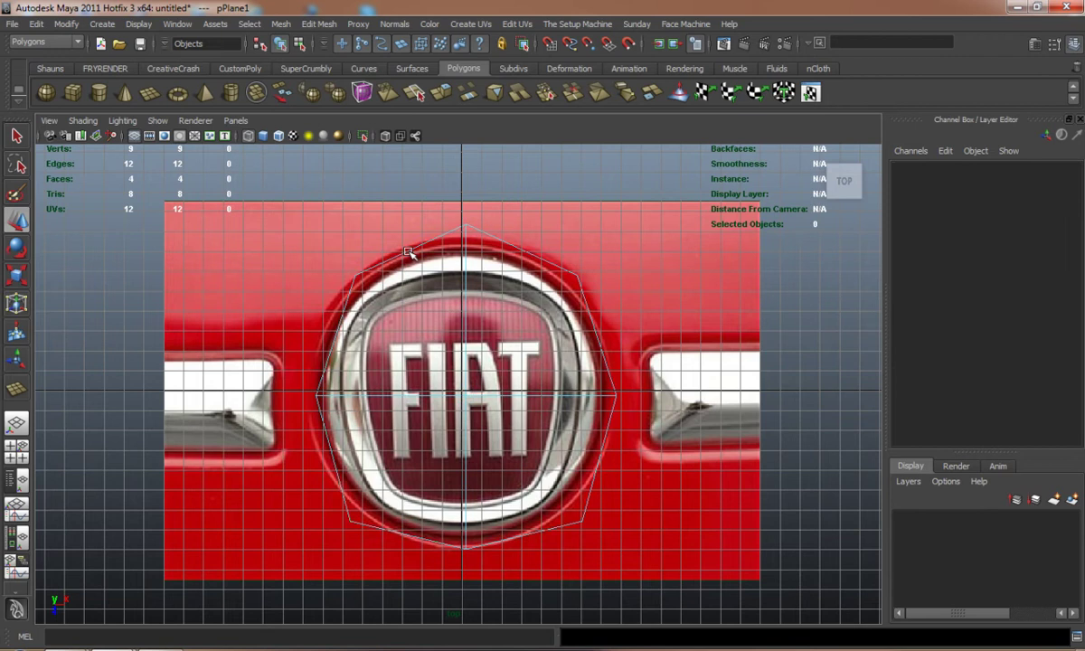
pyautogui.click(409, 253)
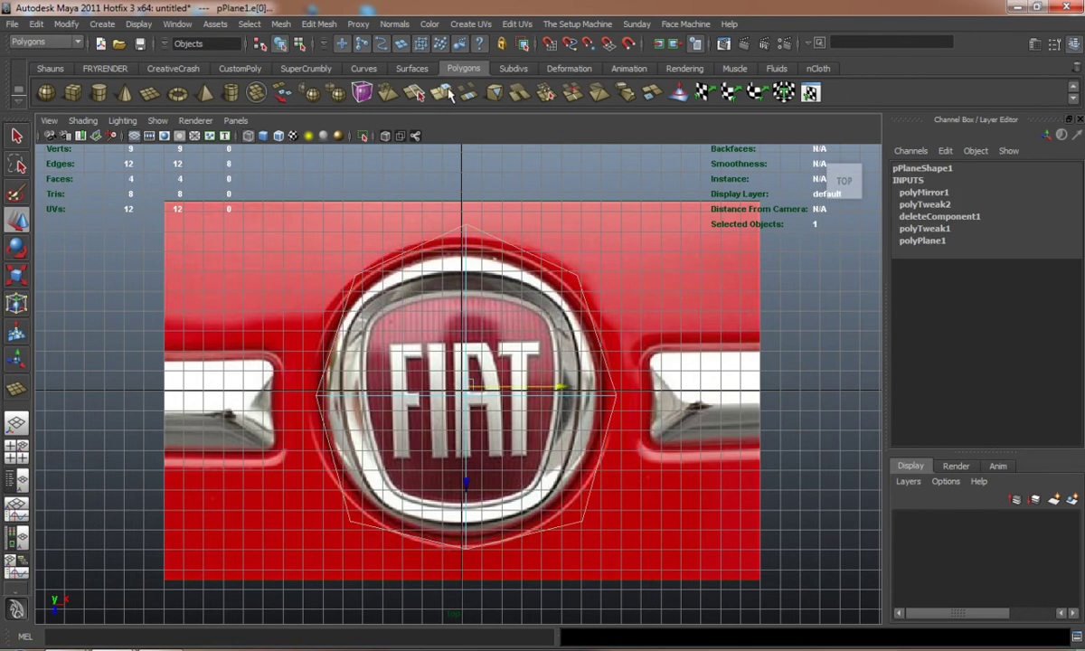
pyautogui.click(416, 93)
pyautogui.press('space')
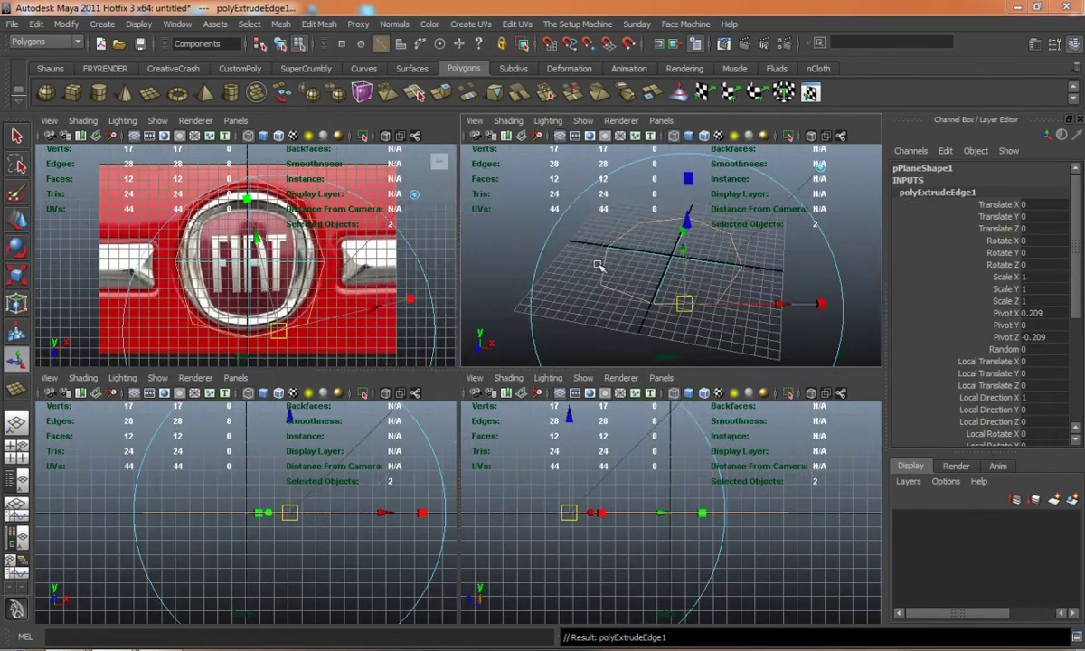
pyautogui.press('space')
pyautogui.keyDown('alt'); pyautogui.moveTo(525, 303); pyautogui.dragTo(411, 361); pyautogui.keyUp('alt')
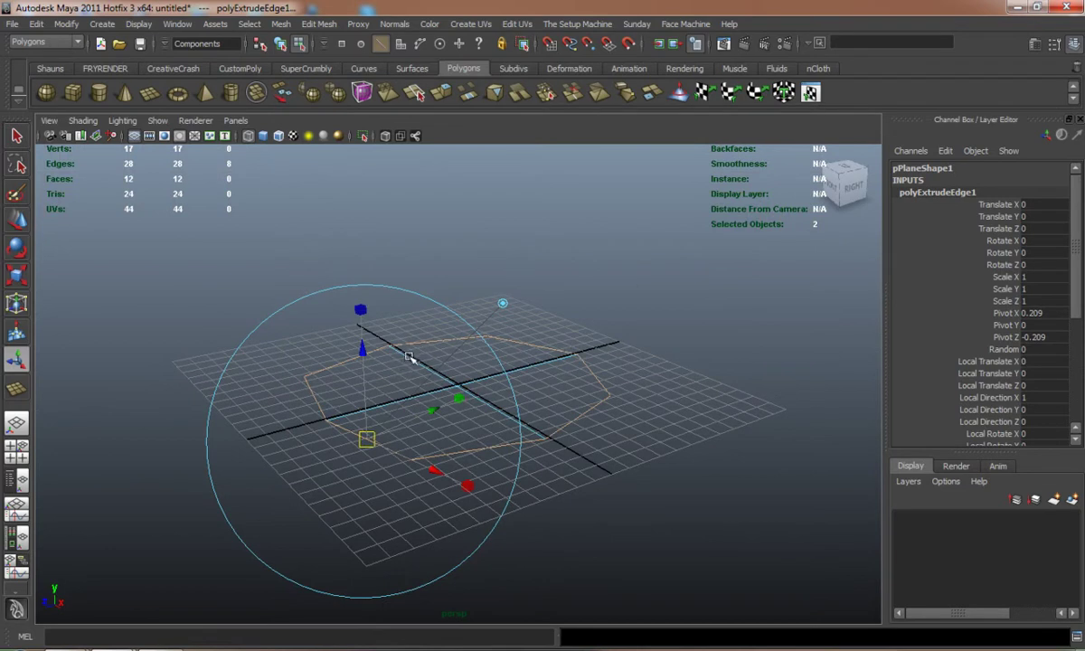
pyautogui.press('5')
pyautogui.press('w')
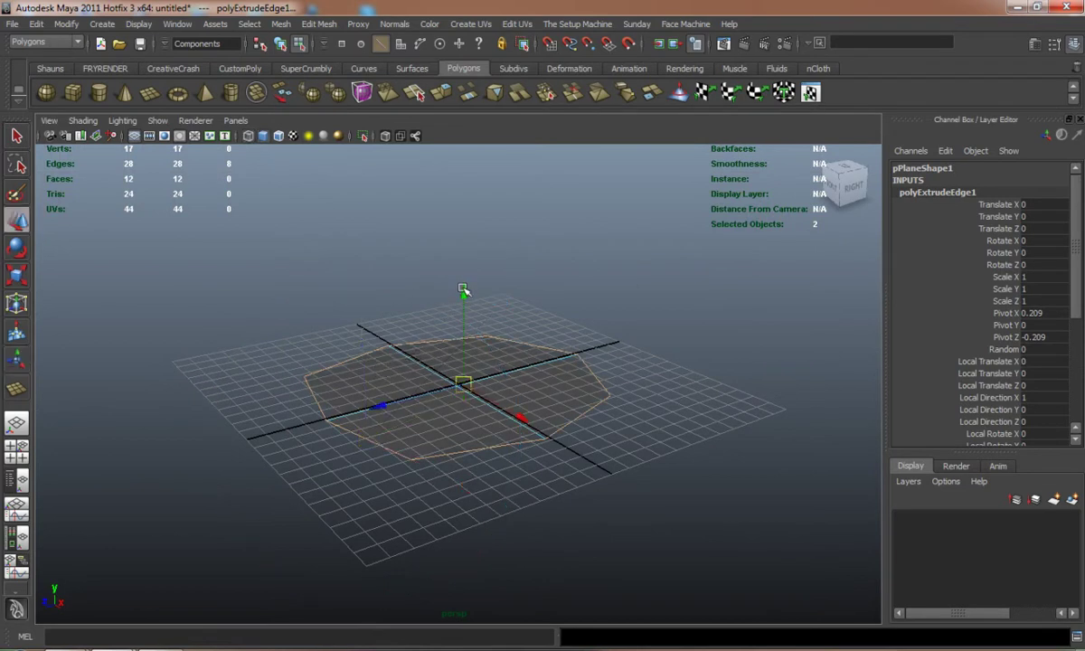
pyautogui.moveTo(463, 290); pyautogui.dragTo(464, 300)
pyautogui.keyDown('alt'); pyautogui.moveTo(465, 376); pyautogui.dragTo(463, 335, button='middle'); pyautogui.keyUp('alt')
pyautogui.keyDown('alt'); pyautogui.moveTo(463, 335); pyautogui.dragTo(430, 397, button='right'); pyautogui.keyUp('alt')
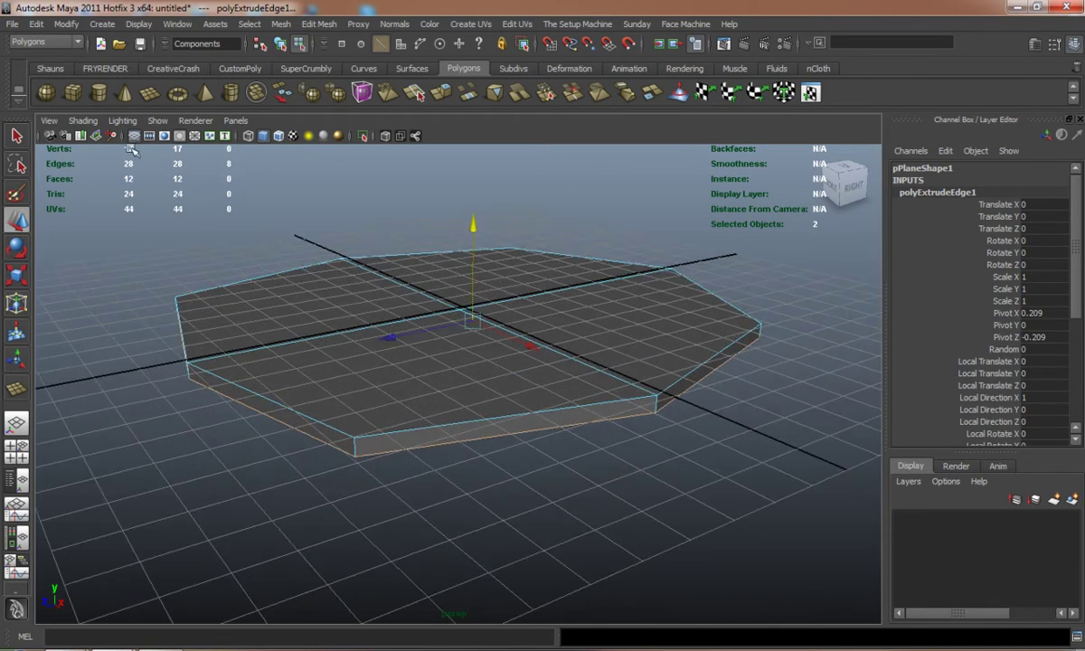
# - Insert an edge loop around the middle of the side wall and check the disc in smooth preview
pyautogui.click(52, 70)
pyautogui.click(176, 95)
pyautogui.keyDown('alt'); pyautogui.moveTo(289, 436); pyautogui.dragTo(299, 407); pyautogui.keyUp('alt')
pyautogui.keyDown('alt'); pyautogui.moveTo(298, 407); pyautogui.dragTo(331, 435, button='right'); pyautogui.keyUp('alt')
pyautogui.click(342, 425)
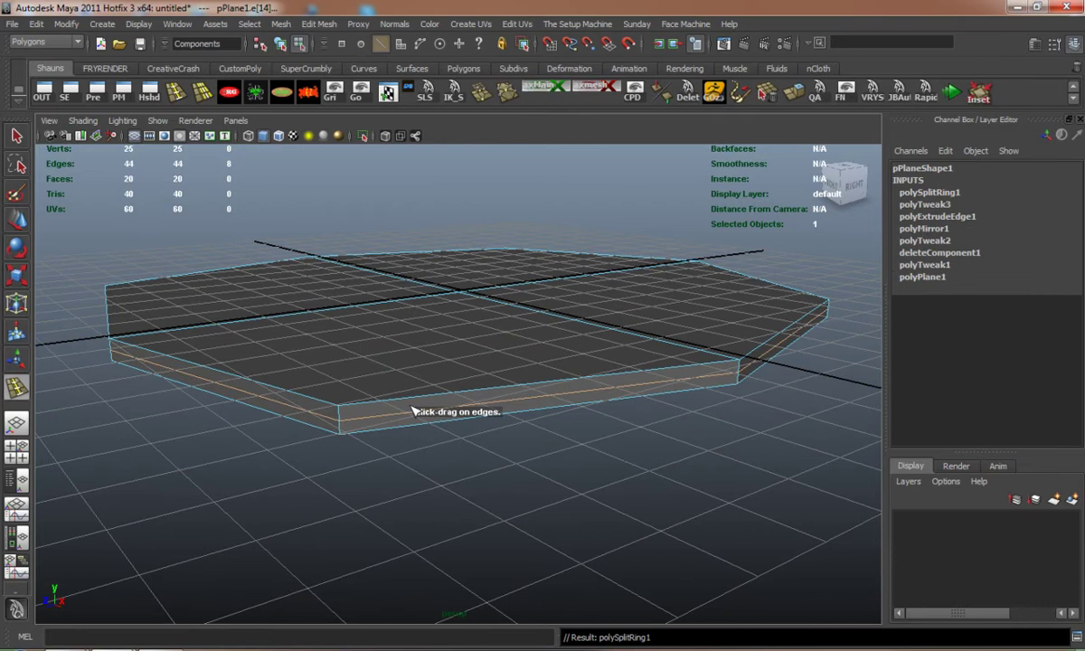
pyautogui.press('3')
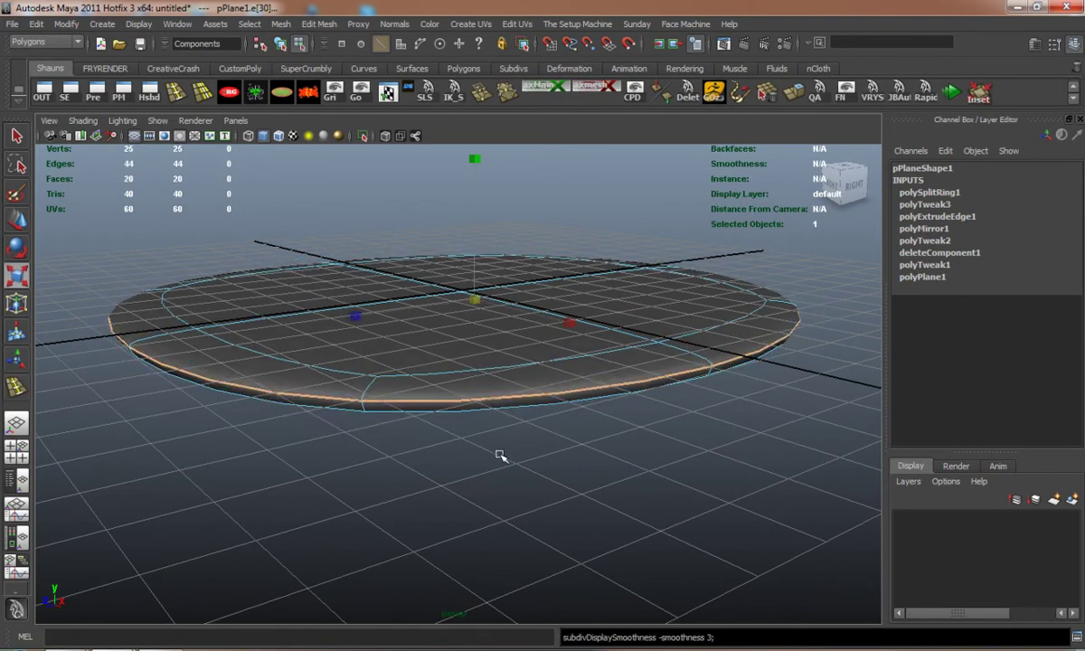
pyautogui.click(358, 392)
pyautogui.press('1')
# - Select the disc's four top faces and inset them to leave a narrow rim
pyautogui.press('f')
pyautogui.rightClick(350, 377)
pyautogui.moveTo(351, 377); pyautogui.dragTo(300, 372, button='right')
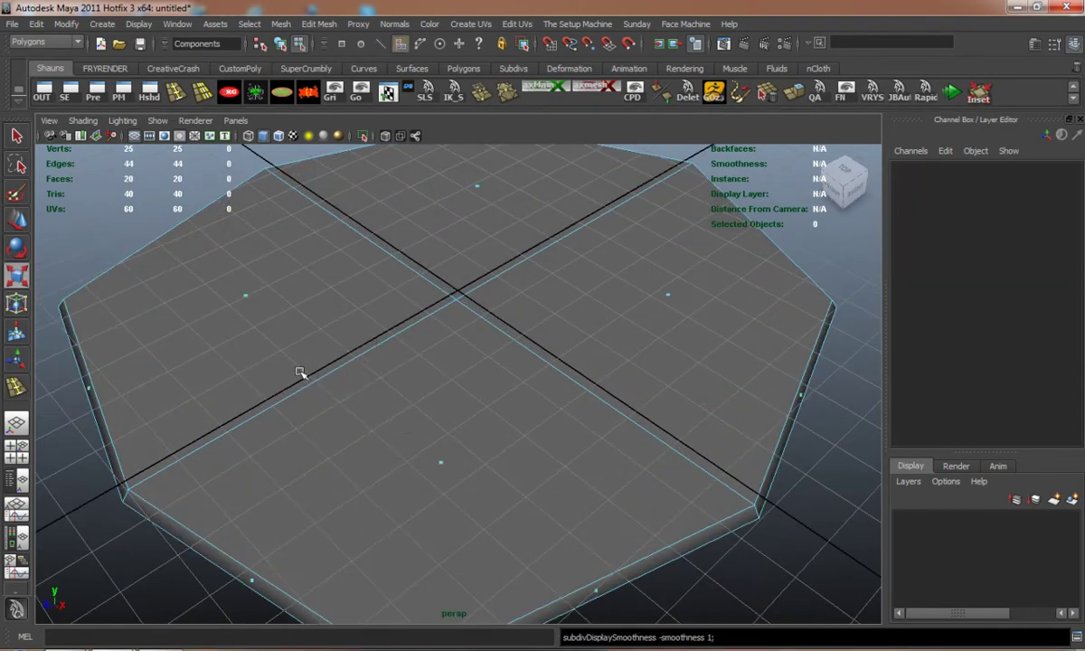
pyautogui.click(240, 285)
pyautogui.keyDown('shift'); pyautogui.click(481, 187); pyautogui.keyUp('shift')
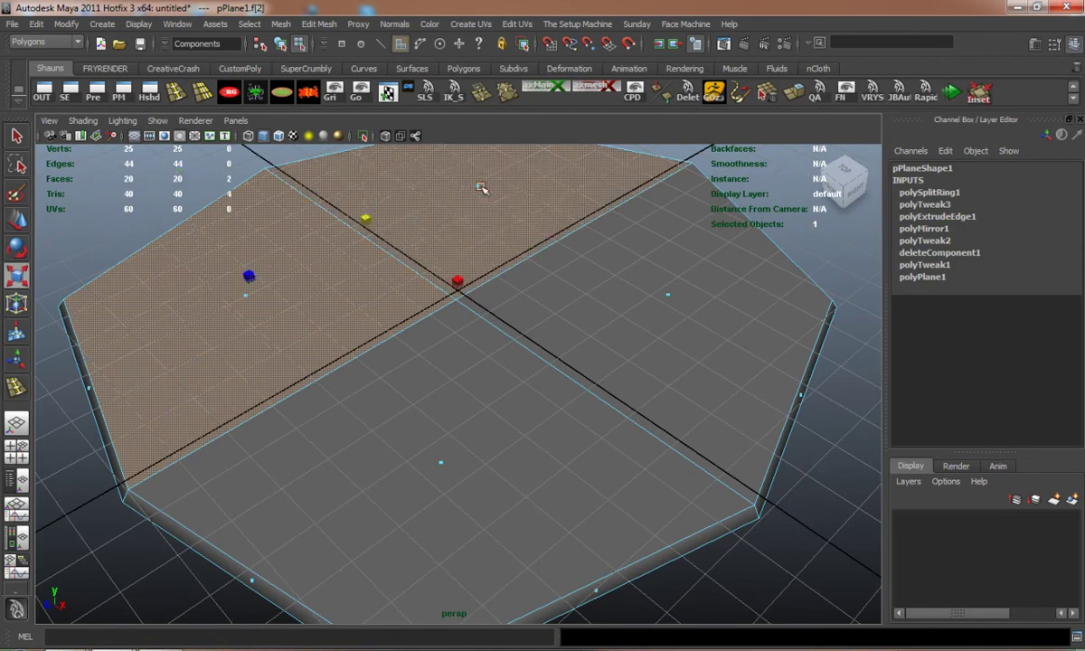
pyautogui.keyDown('shift'); pyautogui.click(667, 293); pyautogui.keyUp('shift')
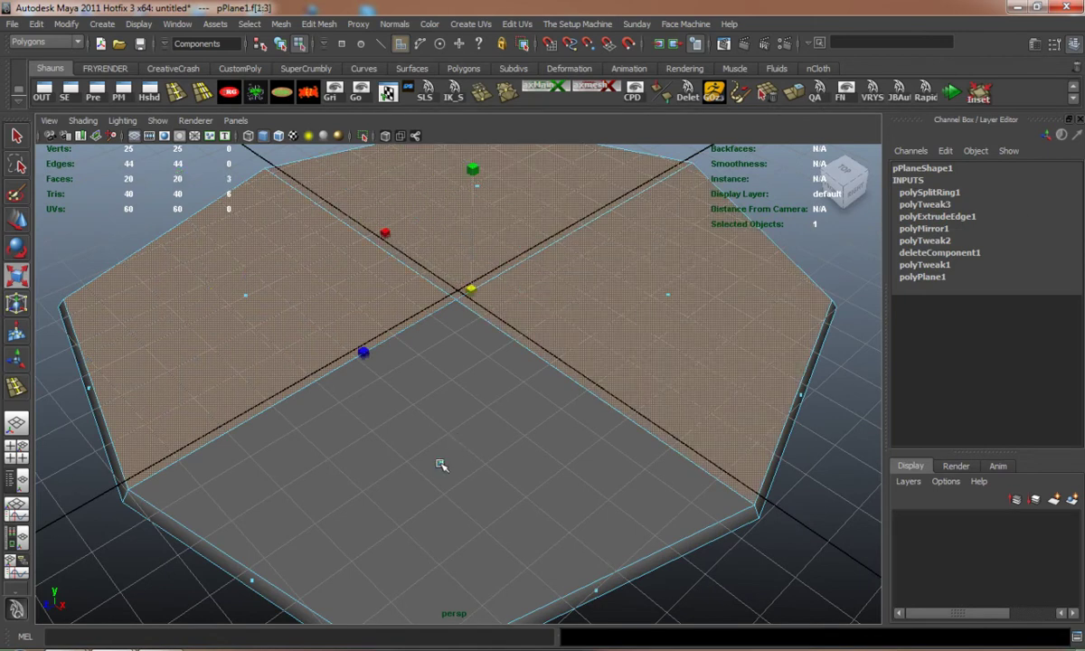
pyautogui.keyDown('shift'); pyautogui.click(441, 464); pyautogui.keyUp('shift')
pyautogui.click(919, 88)
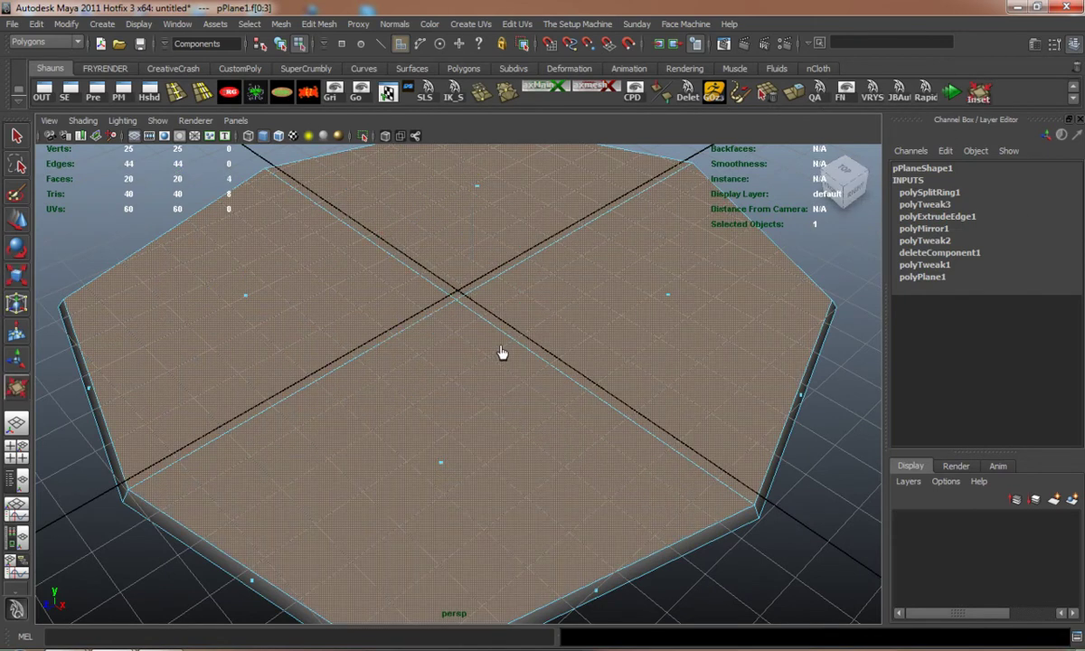
pyautogui.moveTo(501, 353); pyautogui.dragTo(539, 349)
# - Extrude the four inset top faces and lower them slightly below the rim
pyautogui.press('w')
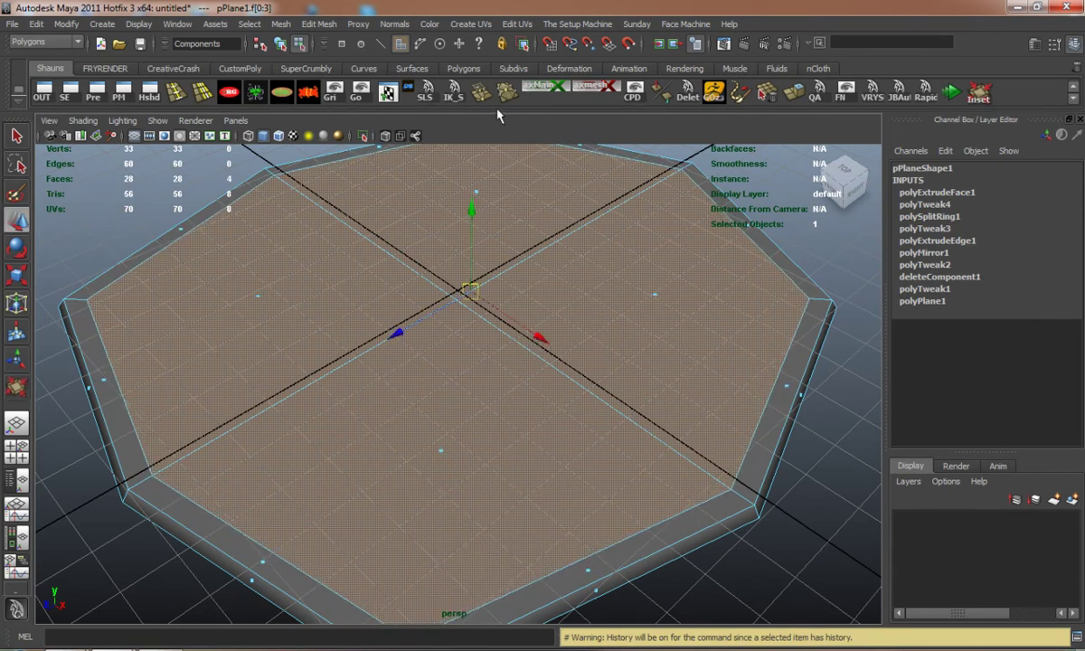
pyautogui.click(793, 94)
pyautogui.press('w')
pyautogui.moveTo(469, 210); pyautogui.dragTo(466, 219)
# - Try to inset the four recessed top faces with the Inset tool
pyautogui.click(977, 100)
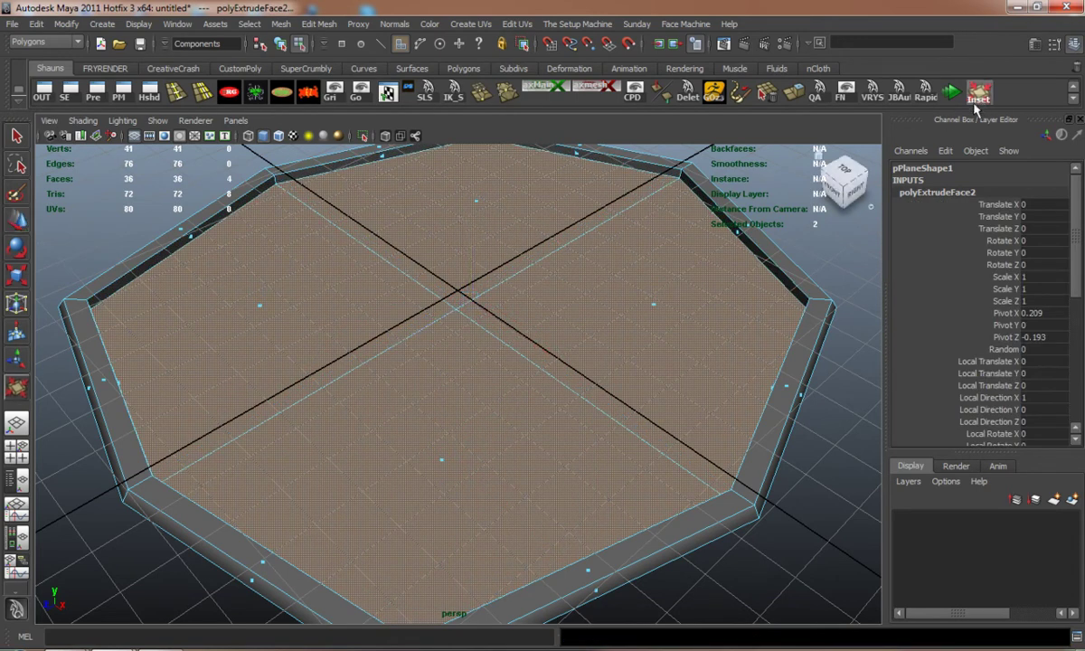
pyautogui.moveTo(594, 270); pyautogui.dragTo(609, 269)
pyautogui.press('w')
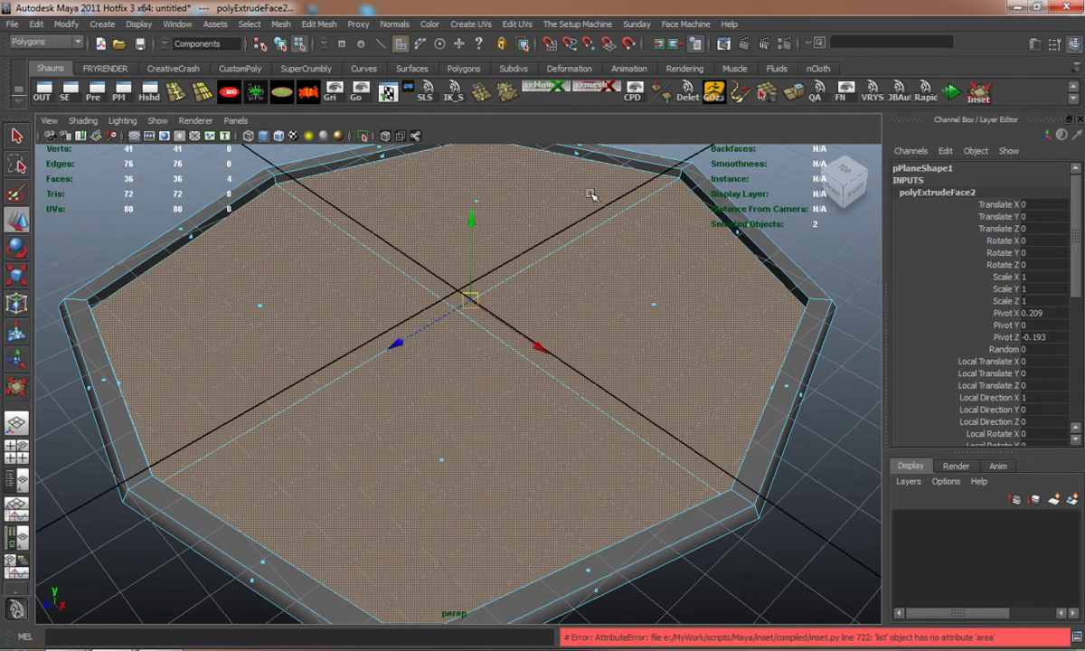
# - Extrude the recessed faces and scale them inward to form a ring around a smaller centre, checking the result in smooth preview
pyautogui.click(792, 96)
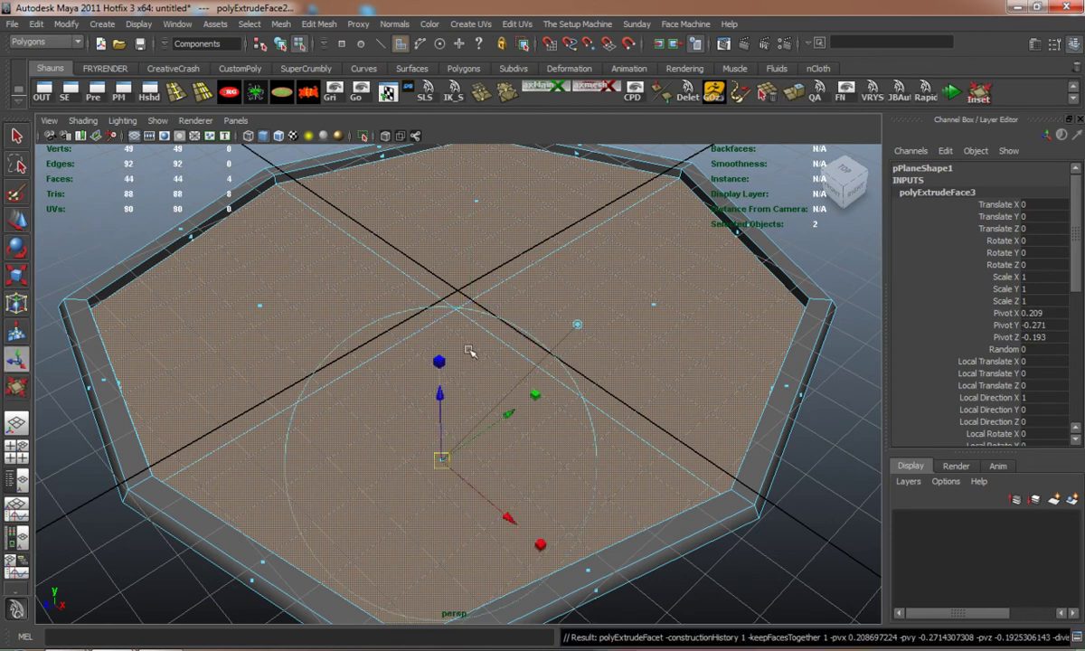
pyautogui.press('r')
pyautogui.moveTo(473, 305); pyautogui.dragTo(281, 315)
pyautogui.press('g')
pyautogui.keyDown('alt'); pyautogui.moveTo(281, 314); pyautogui.dragTo(205, 353, button='right'); pyautogui.keyUp('alt')
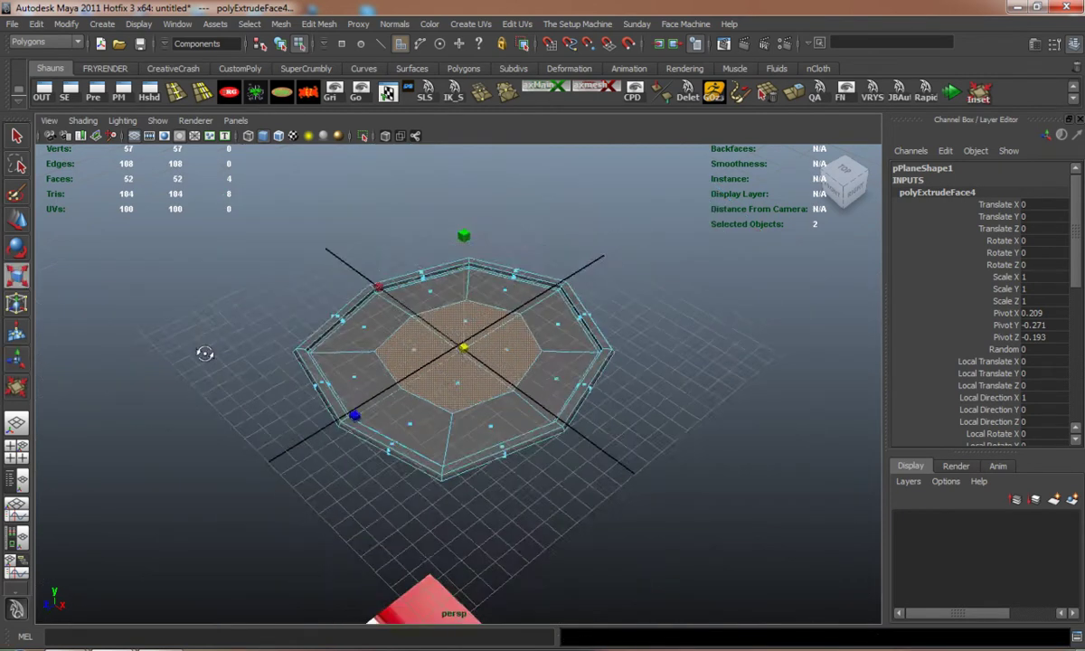
pyautogui.click(204, 353)
pyautogui.keyDown('alt'); pyautogui.moveTo(204, 352); pyautogui.dragTo(217, 377); pyautogui.keyUp('alt')
pyautogui.press('3')
pyautogui.press('1')
pyautogui.press('3')
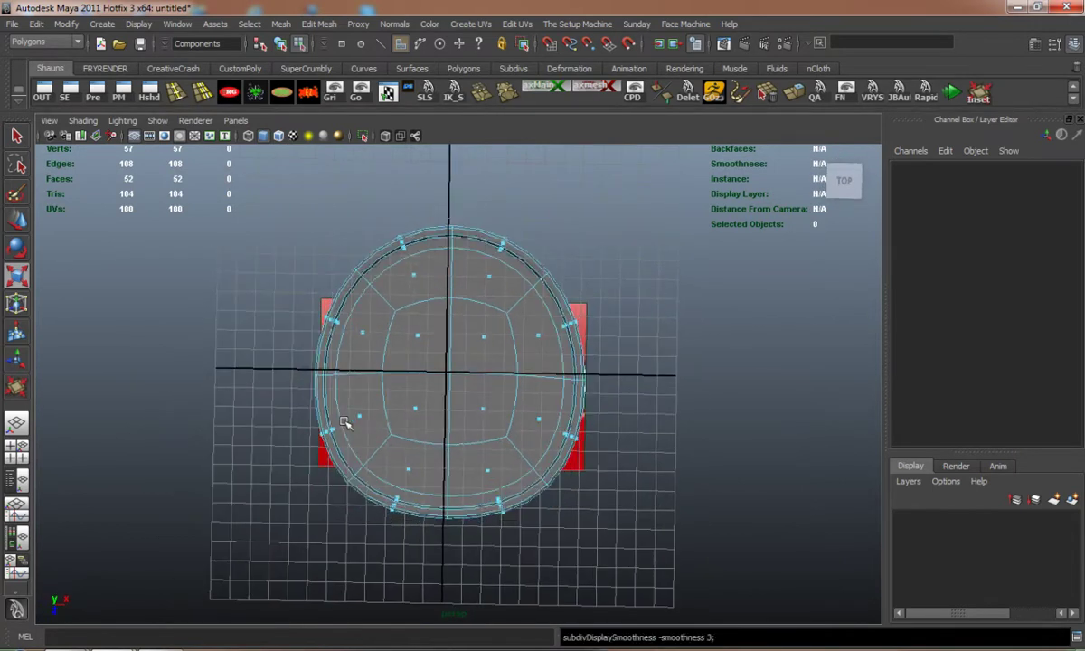
# - In the top view over the reference image, select the eight faces of the ring surrounding the centre
pyautogui.press('space')
pyautogui.press('space')
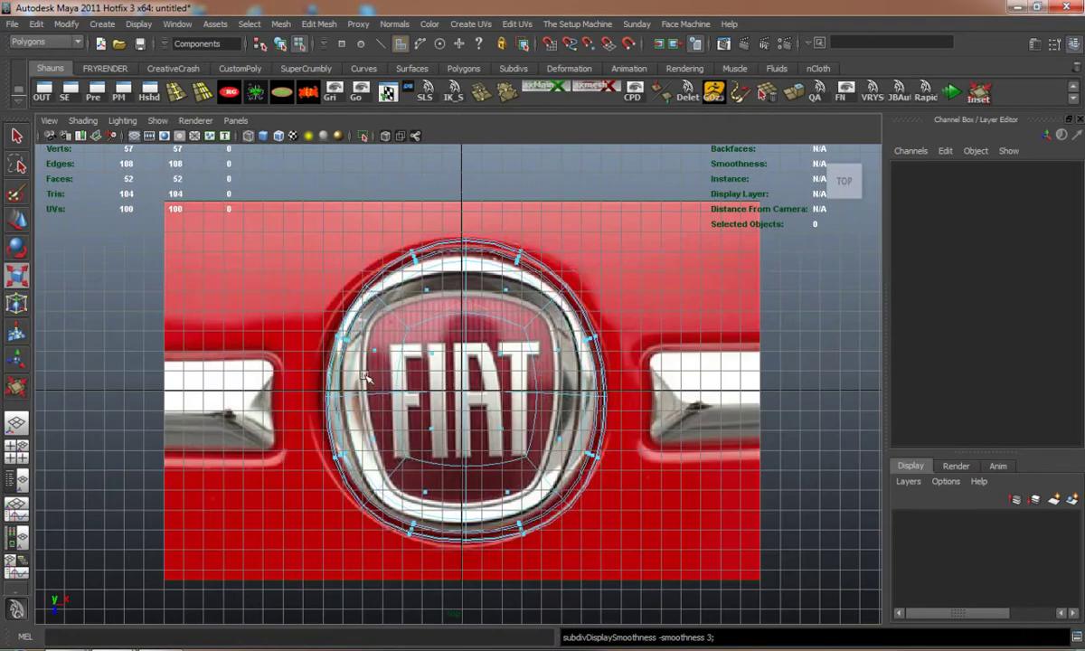
pyautogui.scroll(3, 365, 378)
pyautogui.moveTo(344, 338); pyautogui.dragTo(327, 336, button='right')
pyautogui.scroll(1, 346, 361)
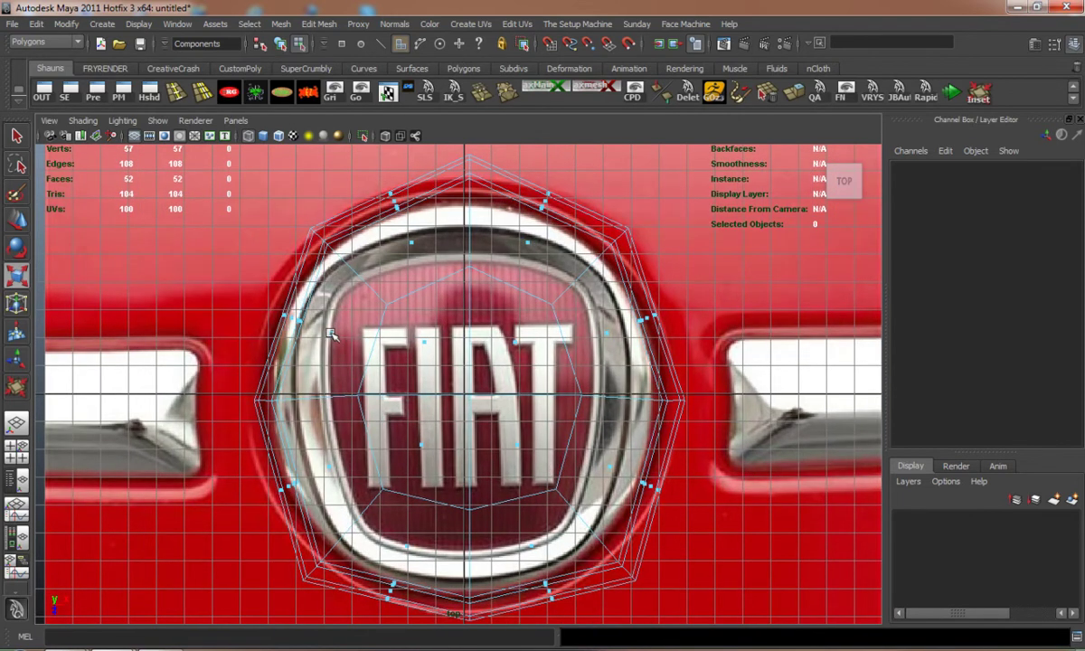
pyautogui.click(332, 333)
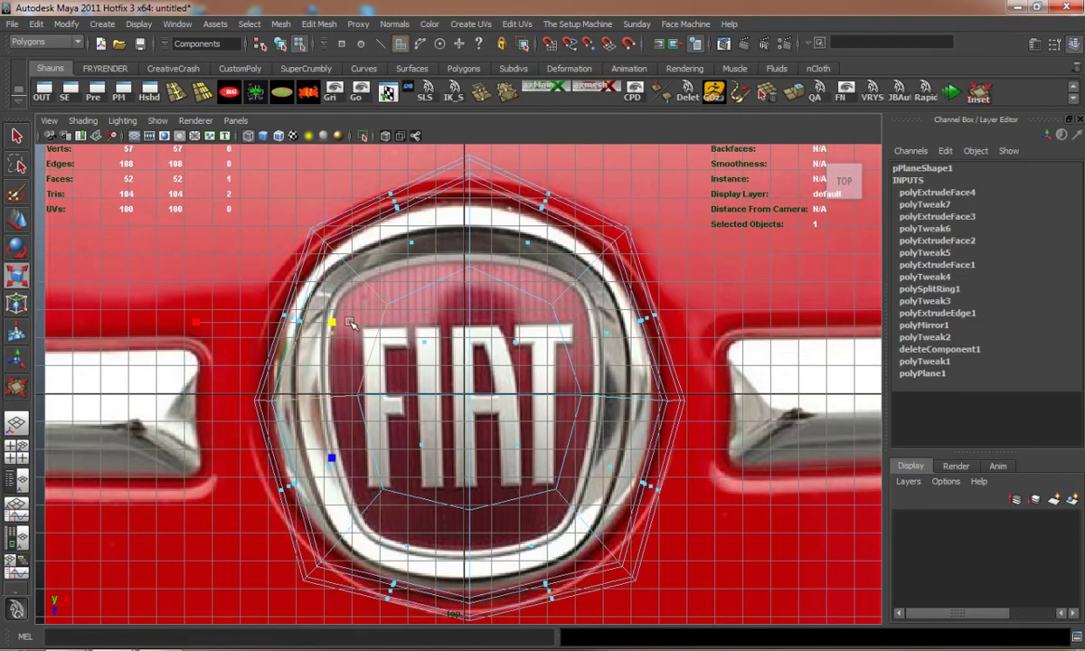
pyautogui.keyDown('shift'); pyautogui.doubleClick(413, 242); pyautogui.keyUp('shift')
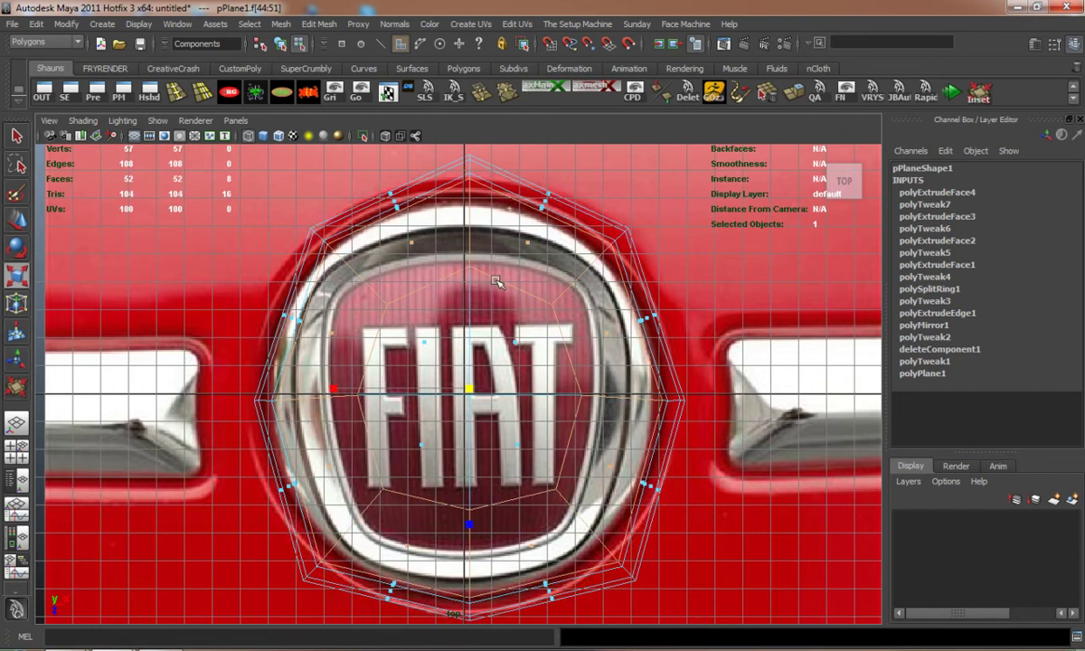
# - Insert an edge loop through the face ring along the reference badge's inner outline and check it in smooth preview
pyautogui.click(174, 92)
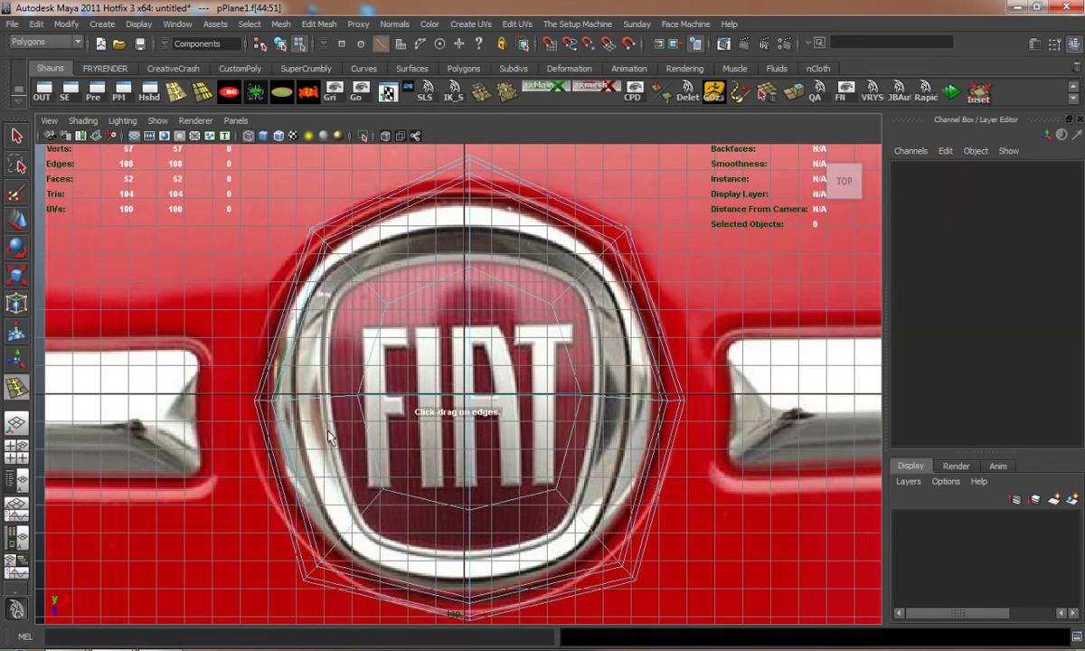
pyautogui.keyDown('alt'); pyautogui.moveTo(335, 398); pyautogui.dragTo(351, 332, button='middle'); pyautogui.keyUp('alt')
pyautogui.scroll(1, 366, 442)
pyautogui.doubleClick(369, 464)
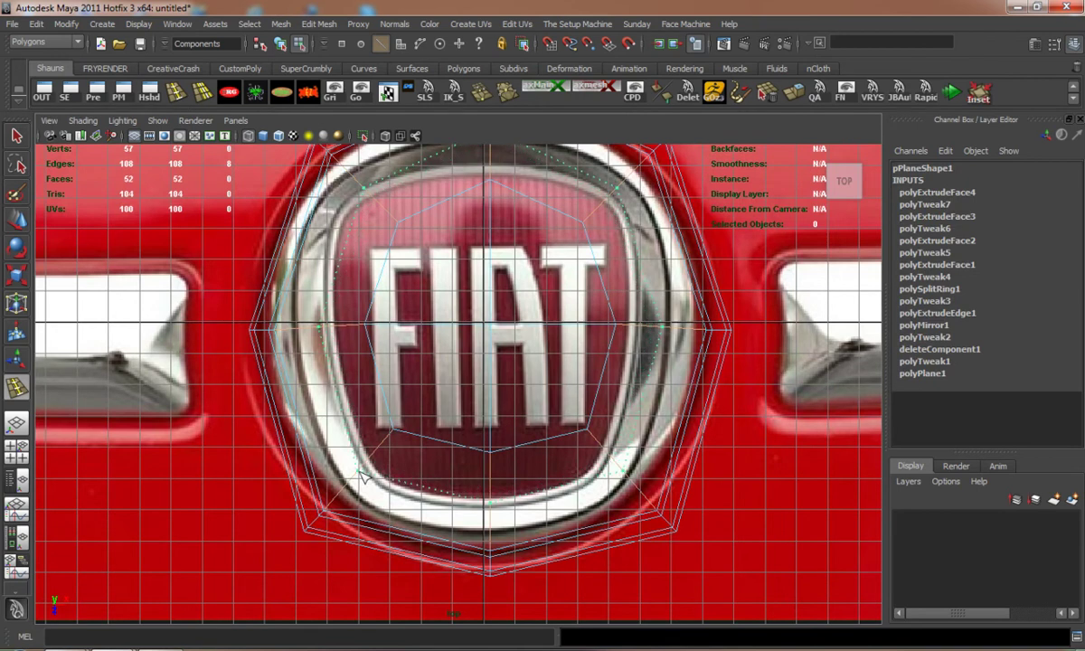
pyautogui.moveTo(360, 471); pyautogui.dragTo(359, 471)
pyautogui.press('w')
pyautogui.rightClick(312, 311)
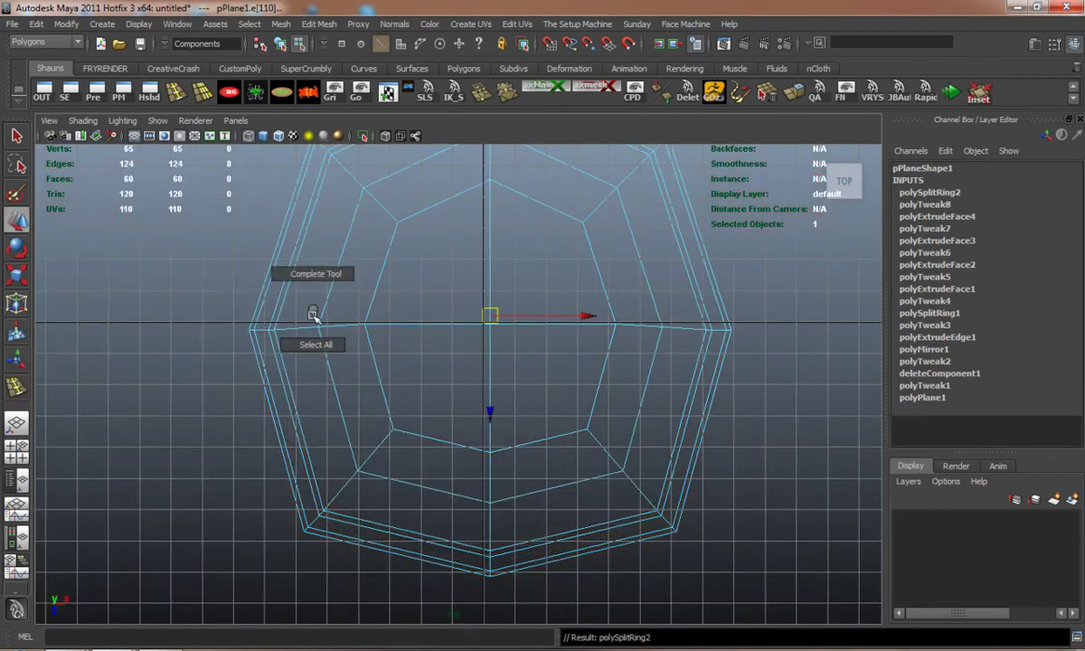
pyautogui.moveTo(314, 315); pyautogui.dragTo(275, 316, button='right')
pyautogui.press('3')
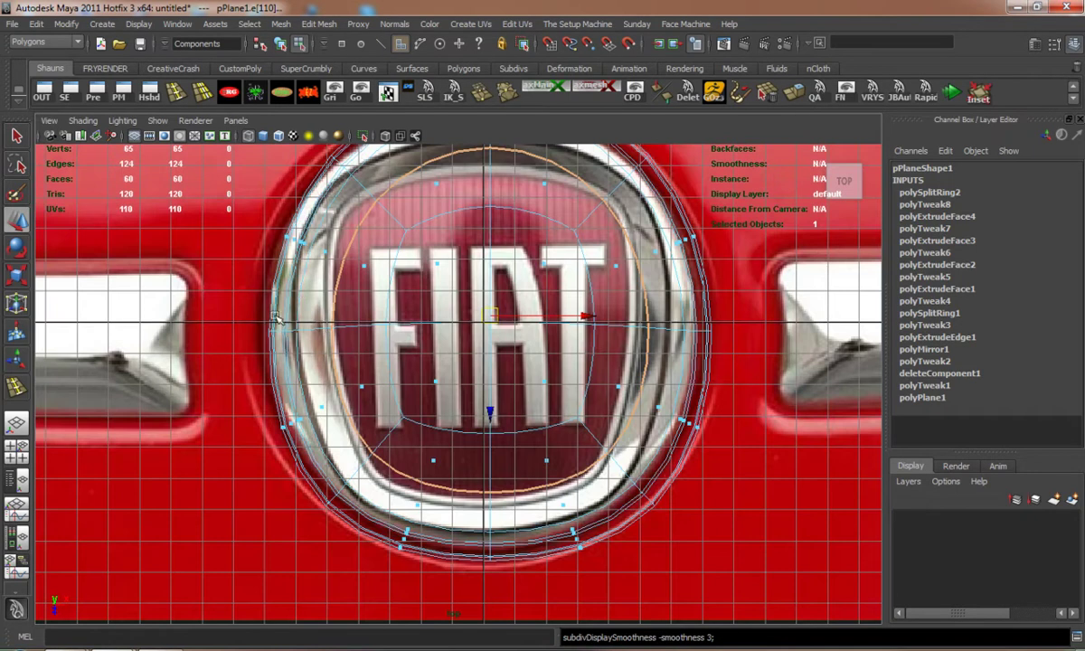
# - Select the eight faces outside the new edge loop and extract them as a separate mesh
pyautogui.press('F11')
pyautogui.click(321, 249)
pyautogui.press('1')
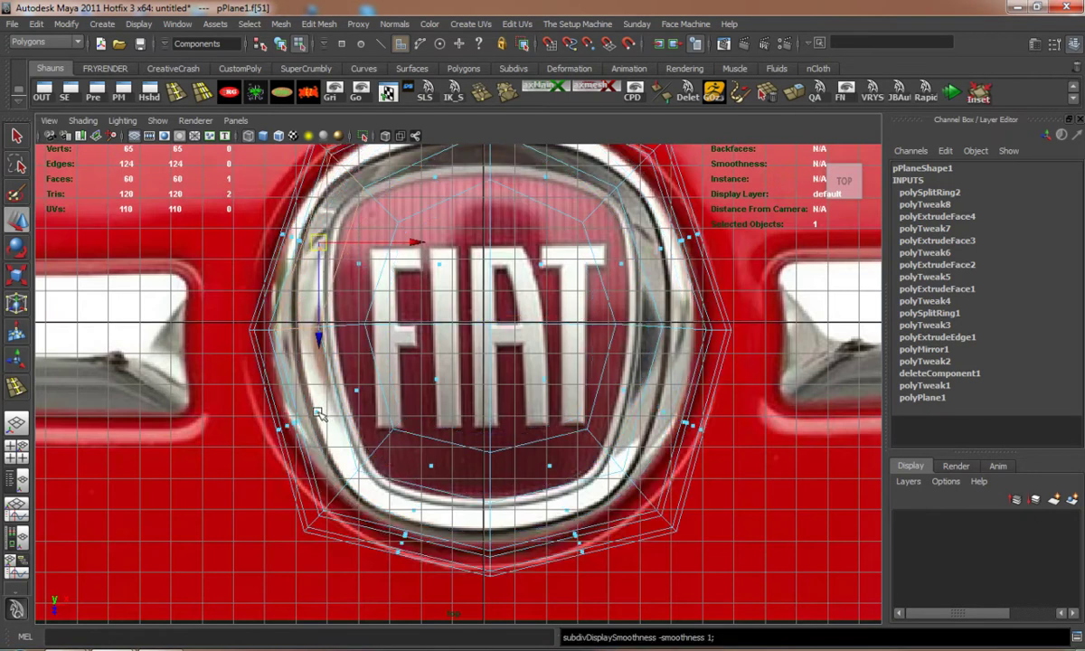
pyautogui.keyDown('shift'); pyautogui.doubleClick(318, 414); pyautogui.keyUp('shift')
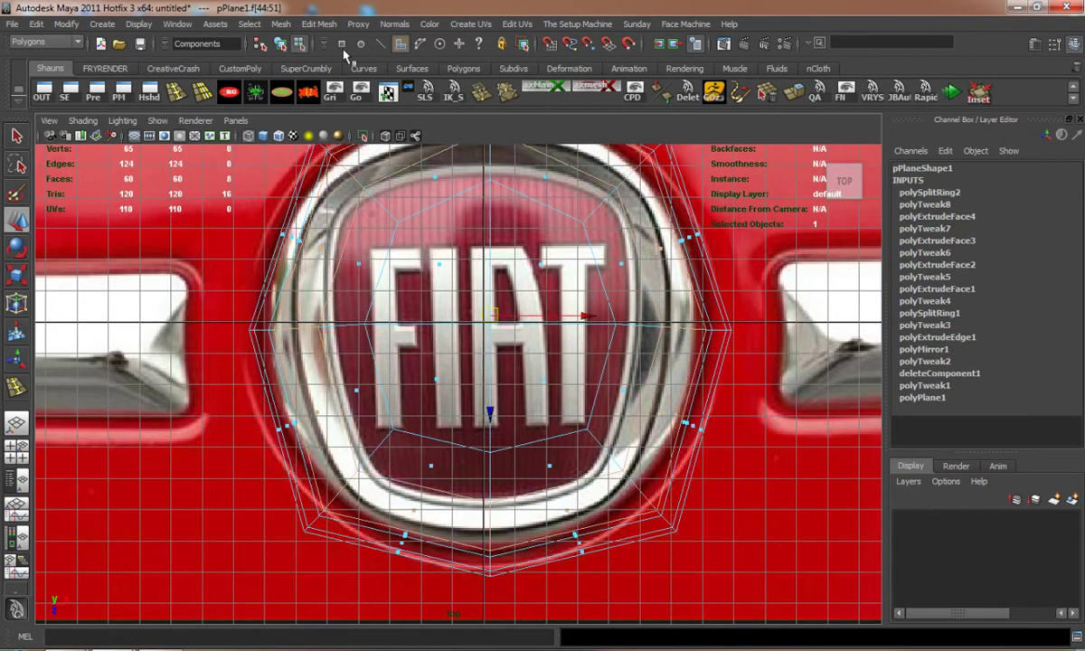
pyautogui.click(322, 27)
pyautogui.click(384, 290)
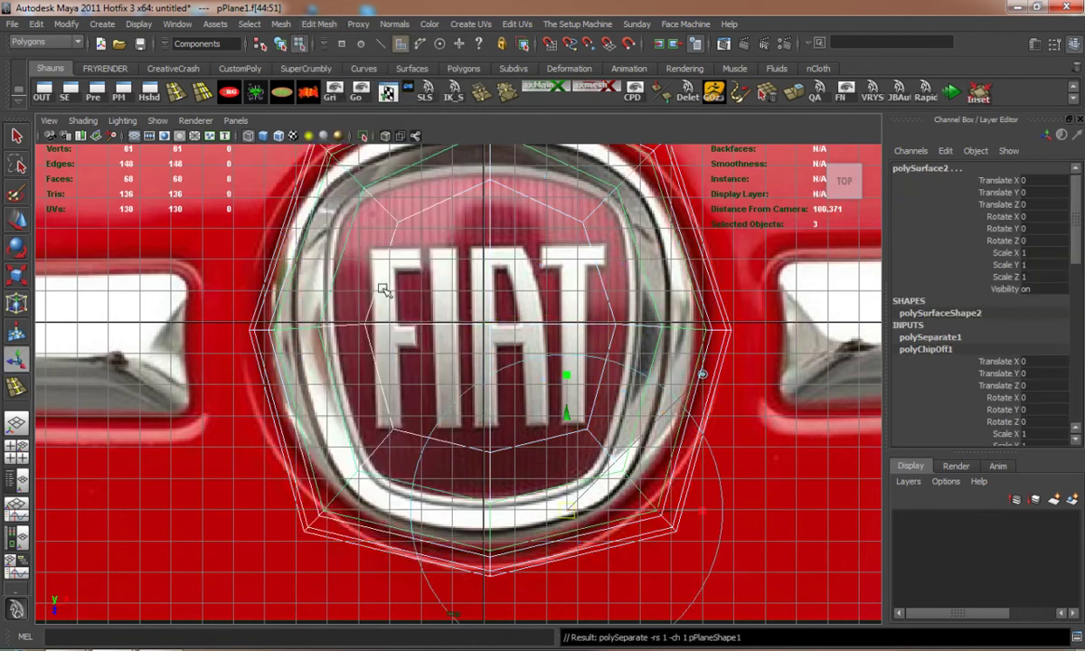
# - Preview the pieces smoothed in the perspective view and raise the extracted ring to a Translate Y of about 0.143
pyautogui.press('space')
pyautogui.press('space')
pyautogui.keyDown('alt'); pyautogui.moveTo(635, 303); pyautogui.dragTo(548, 304); pyautogui.keyUp('alt')
pyautogui.press('3')
pyautogui.click(641, 306)
pyautogui.moveTo(535, 318)
pyautogui.mouseDown(button='right')
pyautogui.moveTo(533, 342)
pyautogui.moveTo(538, 331)
pyautogui.mouseUp(button='right')
pyautogui.click(451, 351)
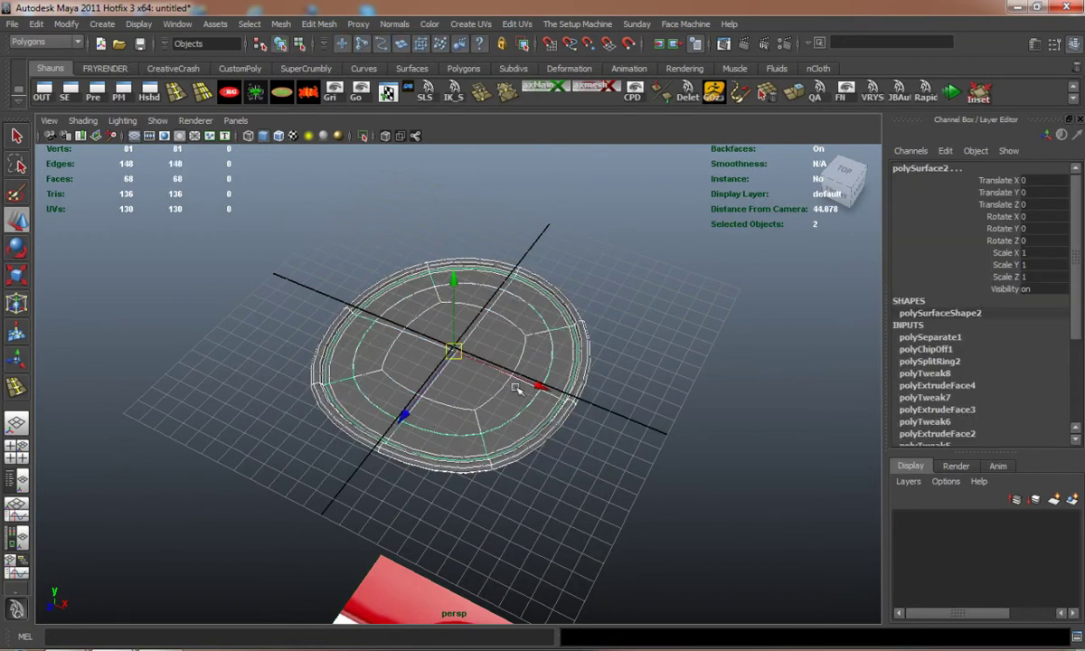
pyautogui.click(432, 353)
pyautogui.moveTo(457, 285); pyautogui.dragTo(453, 269)
# - Insert four supporting edge loops close to the rim and side-wall edges of the base mesh
pyautogui.keyDown('alt'); pyautogui.moveTo(431, 315); pyautogui.dragTo(571, 358); pyautogui.keyUp('alt')
pyautogui.keyDown('alt'); pyautogui.moveTo(571, 358); pyautogui.dragTo(572, 309, button='middle'); pyautogui.keyUp('alt')
pyautogui.scroll(4, 460, 371)
pyautogui.keyDown('alt'); pyautogui.moveTo(460, 371); pyautogui.dragTo(278, 359); pyautogui.keyUp('alt')
pyautogui.scroll(3, 278, 380)
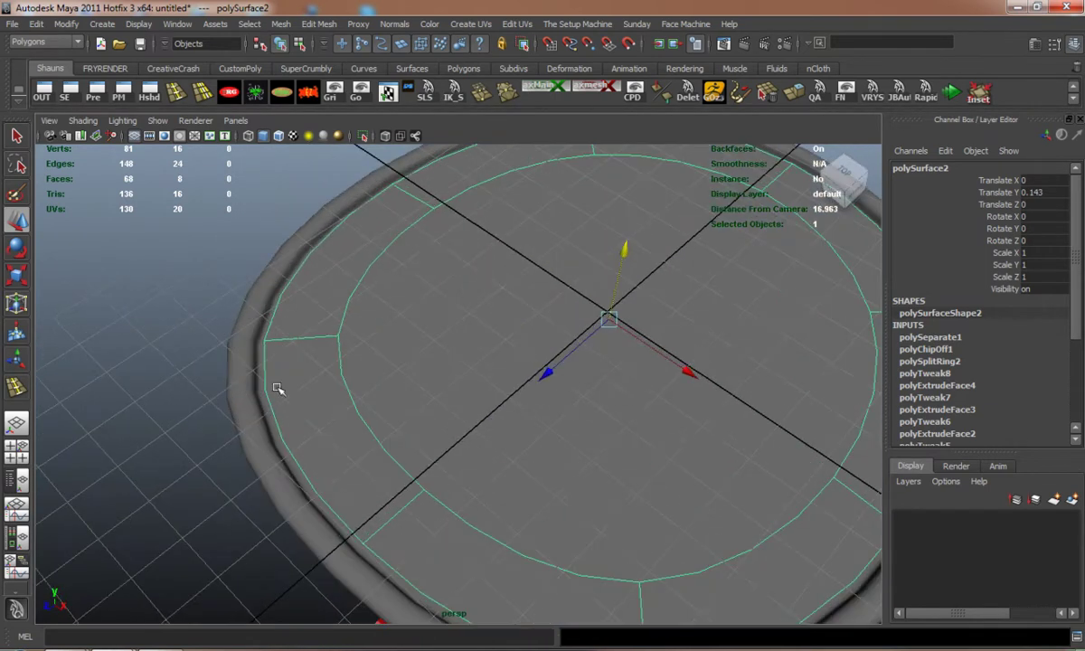
pyautogui.click(224, 364)
pyautogui.press('1')
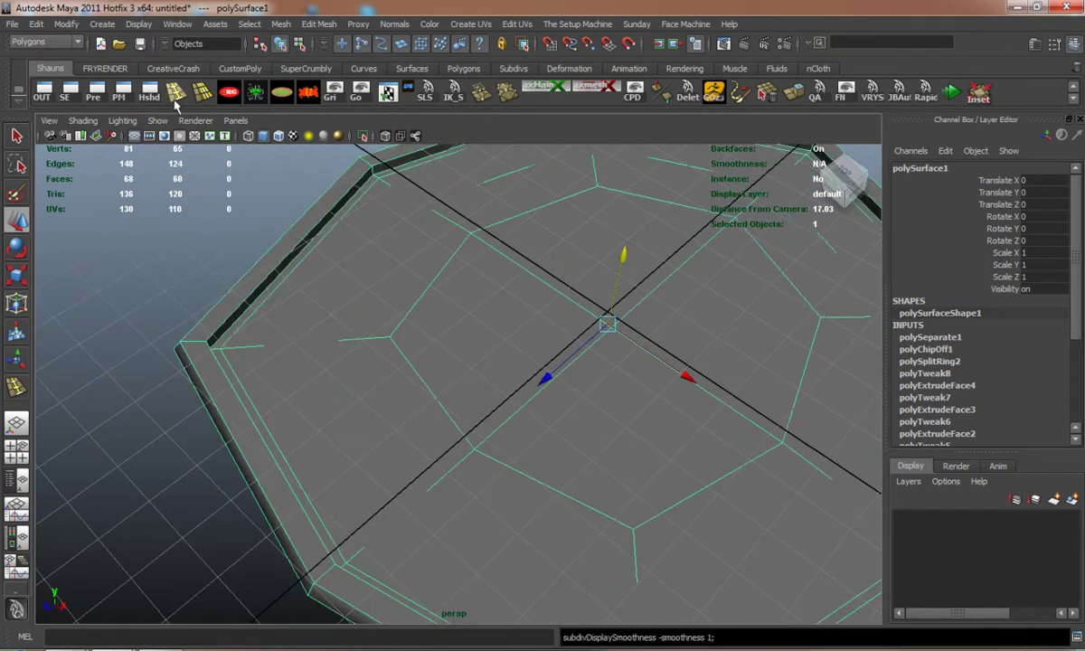
pyautogui.click(175, 91)
pyautogui.keyDown('alt'); pyautogui.moveTo(204, 361); pyautogui.dragTo(248, 335, button='middle'); pyautogui.keyUp('alt')
pyautogui.scroll(2, 250, 336)
pyautogui.click(268, 334)
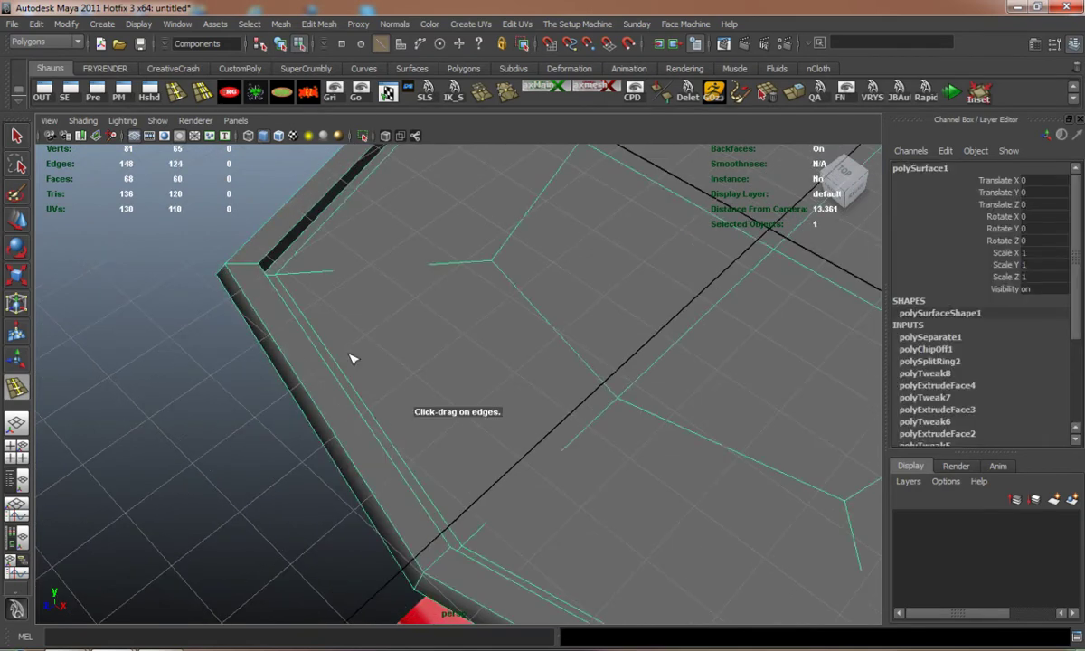
pyautogui.keyDown('alt'); pyautogui.moveTo(369, 424); pyautogui.dragTo(350, 358, button='middle'); pyautogui.keyUp('alt')
pyautogui.moveTo(375, 417); pyautogui.dragTo(387, 282)
pyautogui.click(373, 420)
pyautogui.click(356, 287)
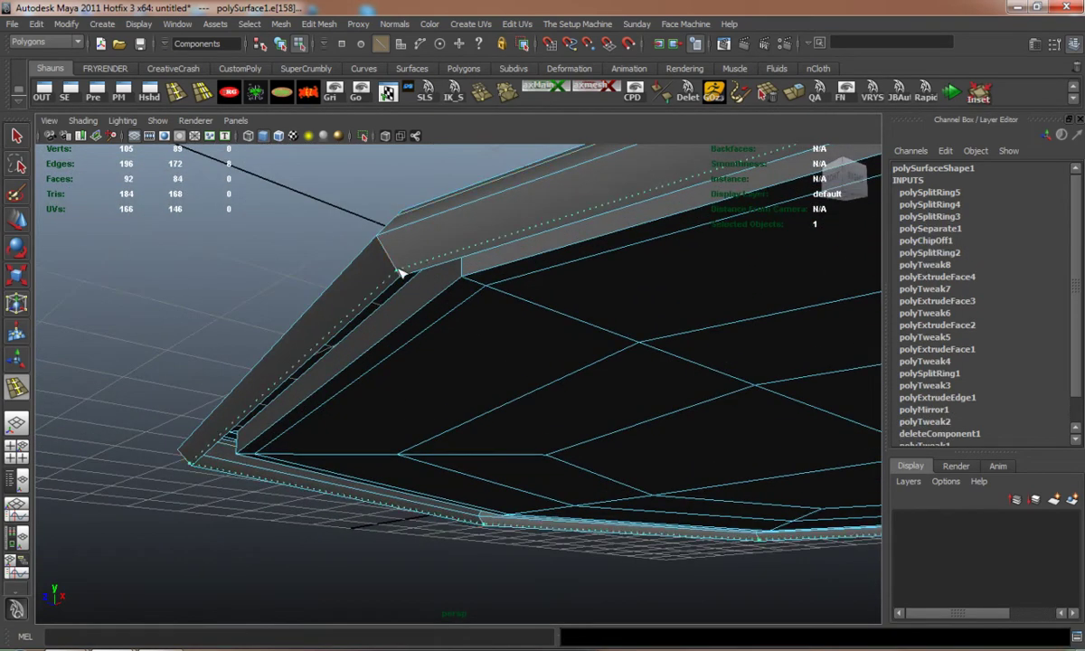
pyautogui.click(379, 322)
pyautogui.keyDown('alt'); pyautogui.moveTo(368, 322); pyautogui.dragTo(377, 418); pyautogui.keyUp('alt')
# - Return to object selection, select the raised ring and show wireframe over the shaded perspective view
pyautogui.moveTo(280, 378); pyautogui.dragTo(316, 349, button='right')
pyautogui.click(201, 371)
pyautogui.keyDown('alt'); pyautogui.moveTo(204, 373); pyautogui.dragTo(426, 399); pyautogui.keyUp('alt')
pyautogui.click(451, 388)
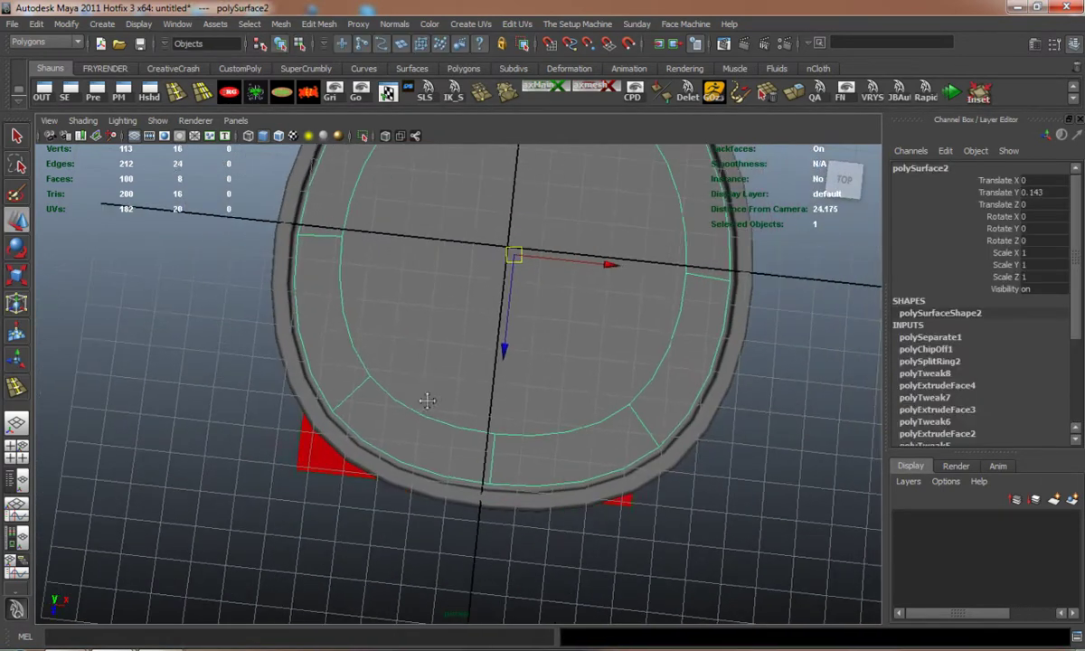
pyautogui.click(279, 137)
# - Compare the ring's outline with the reference badge in the top view, with smooth preview off and on
pyautogui.press('space')
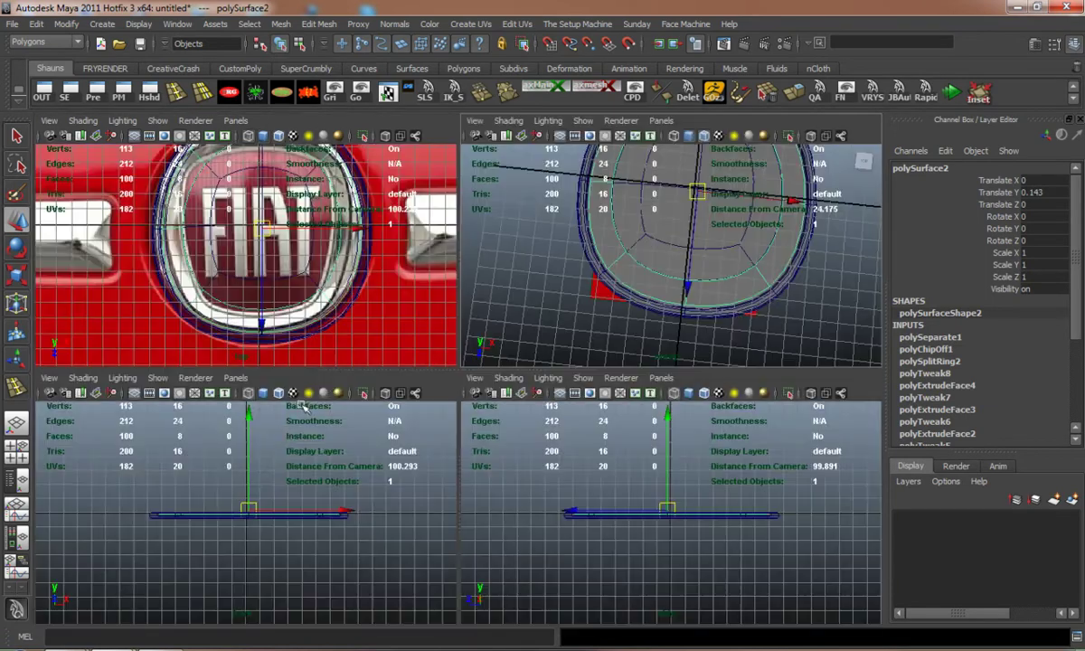
pyautogui.press('space')
pyautogui.press('f')
pyautogui.press('1')
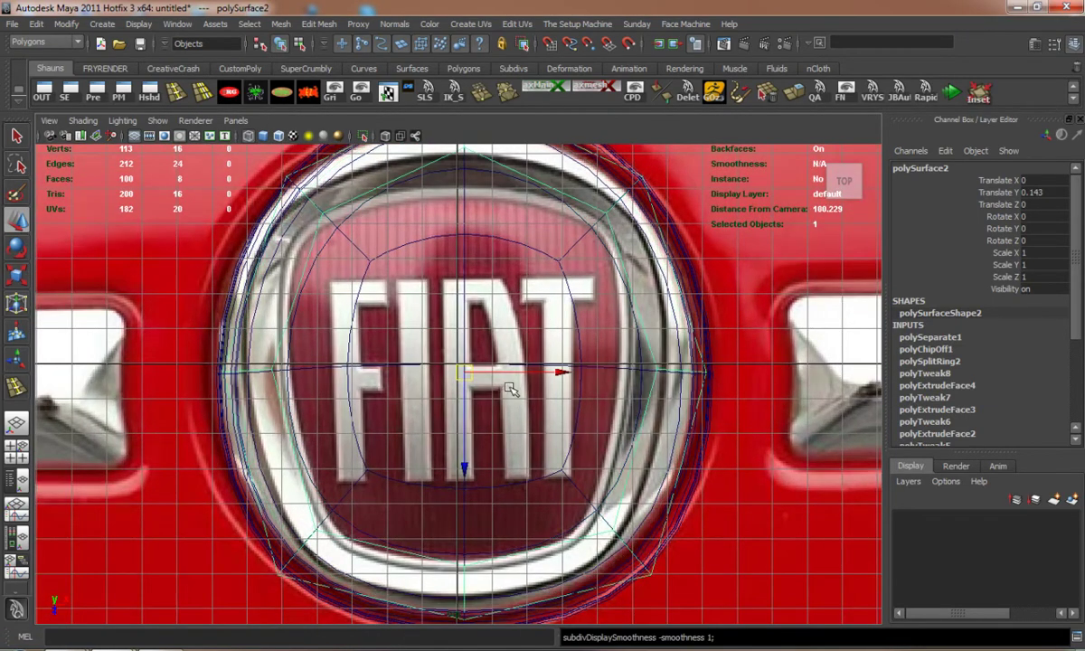
pyautogui.press('3')
pyautogui.keyDown('alt'); pyautogui.moveTo(496, 364); pyautogui.dragTo(399, 360, button='middle'); pyautogui.keyUp('alt')
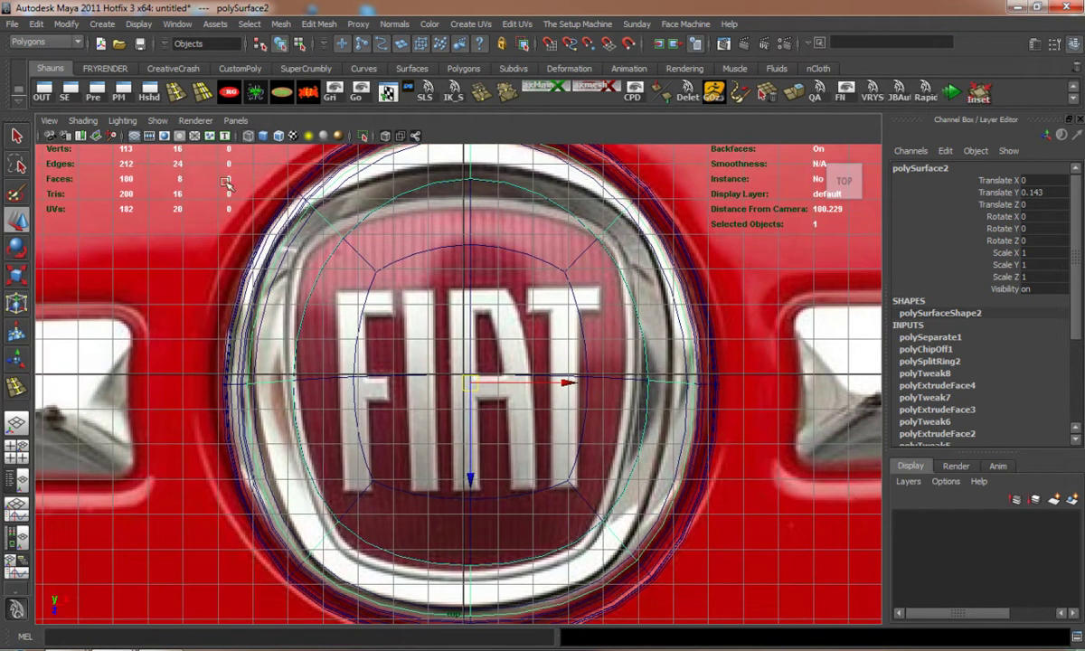
pyautogui.click(177, 93)
pyautogui.press('space')
pyautogui.press('space')
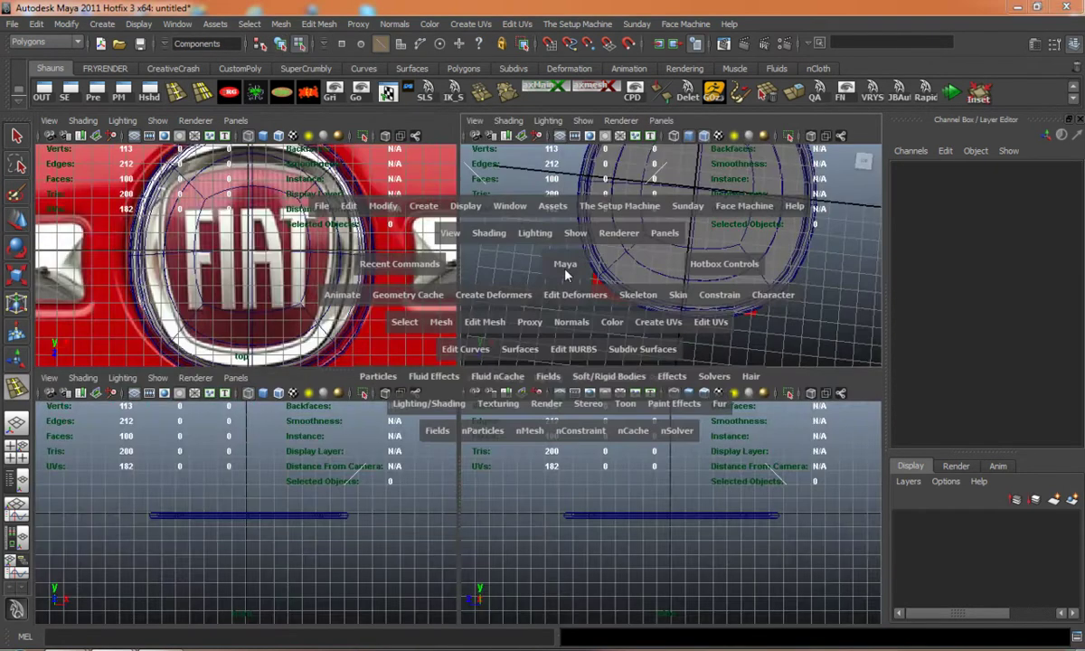
pyautogui.click(396, 392)
pyautogui.click(375, 394)
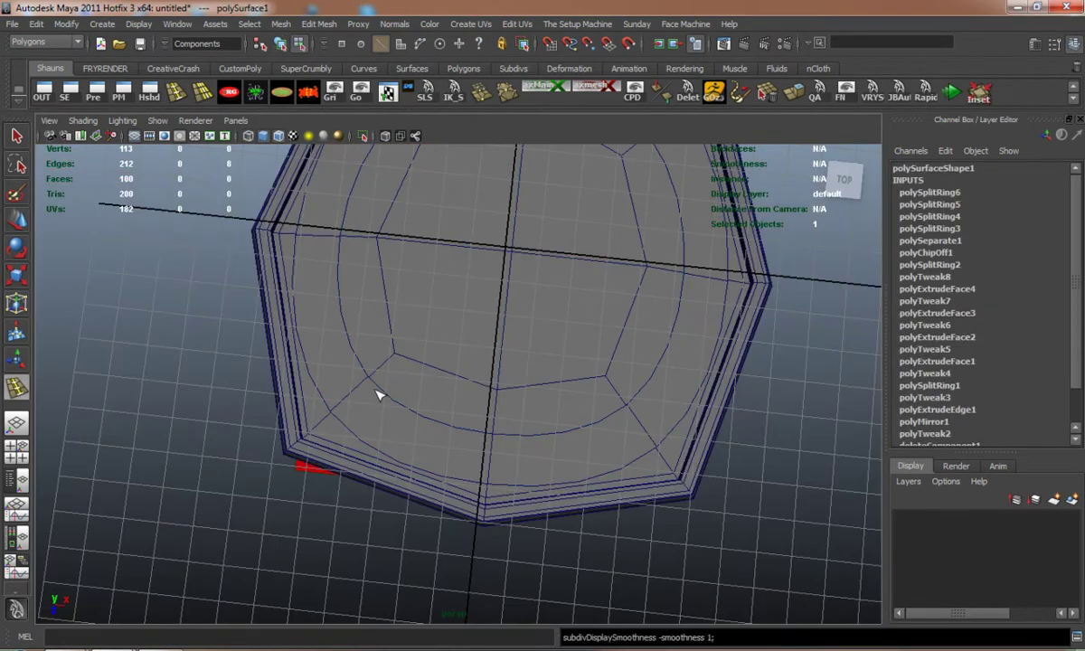
pyautogui.hotkey('ctrl', 'z')
pyautogui.hotkey('ctrl', 'z')
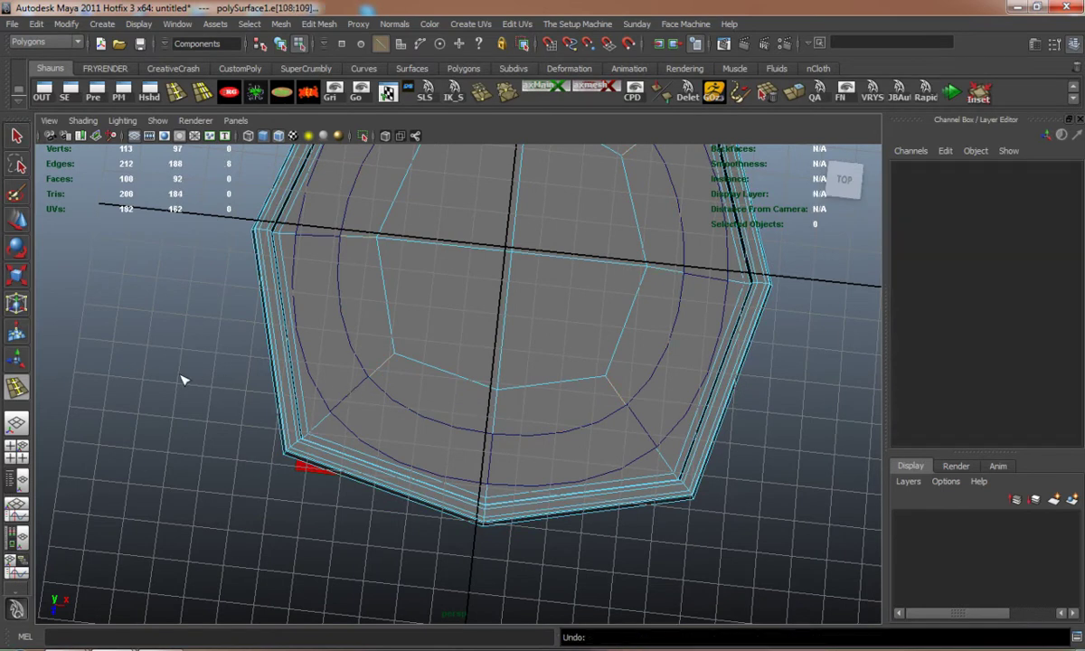
# - Create a new display layer and set it to Reference
pyautogui.moveTo(294, 378); pyautogui.dragTo(364, 359, button='right')
pyautogui.click(1056, 501)
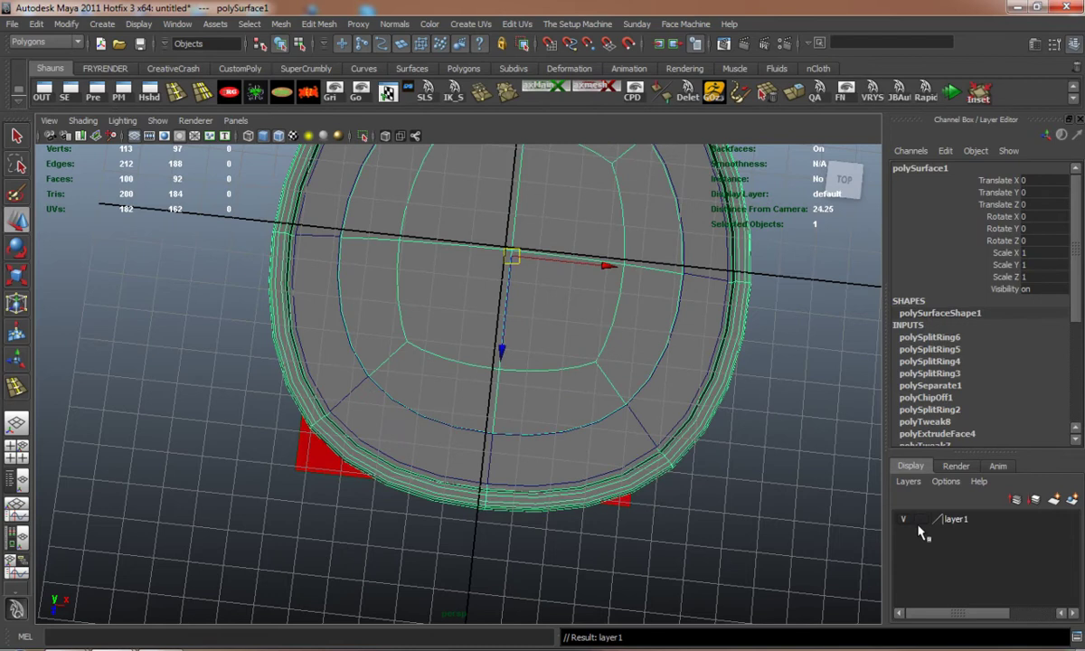
pyautogui.doubleClick(921, 520)
# - Select the base mesh alone and add it to the reference display layer
pyautogui.click(728, 513)
pyautogui.moveTo(494, 424); pyautogui.dragTo(547, 521)
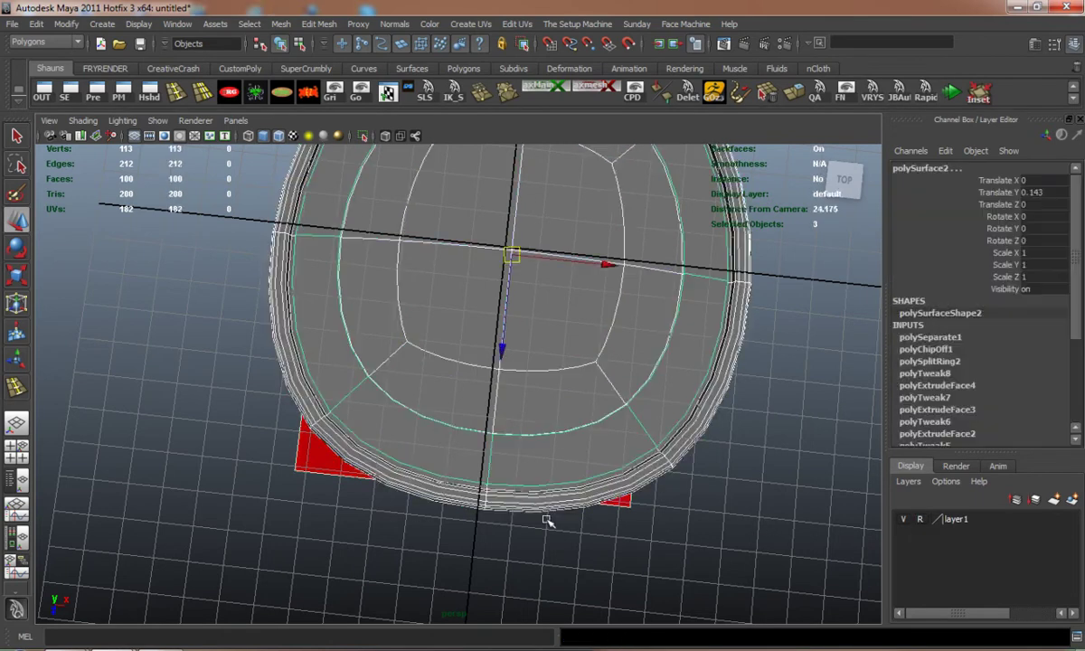
pyautogui.click(654, 497)
pyautogui.click(642, 497)
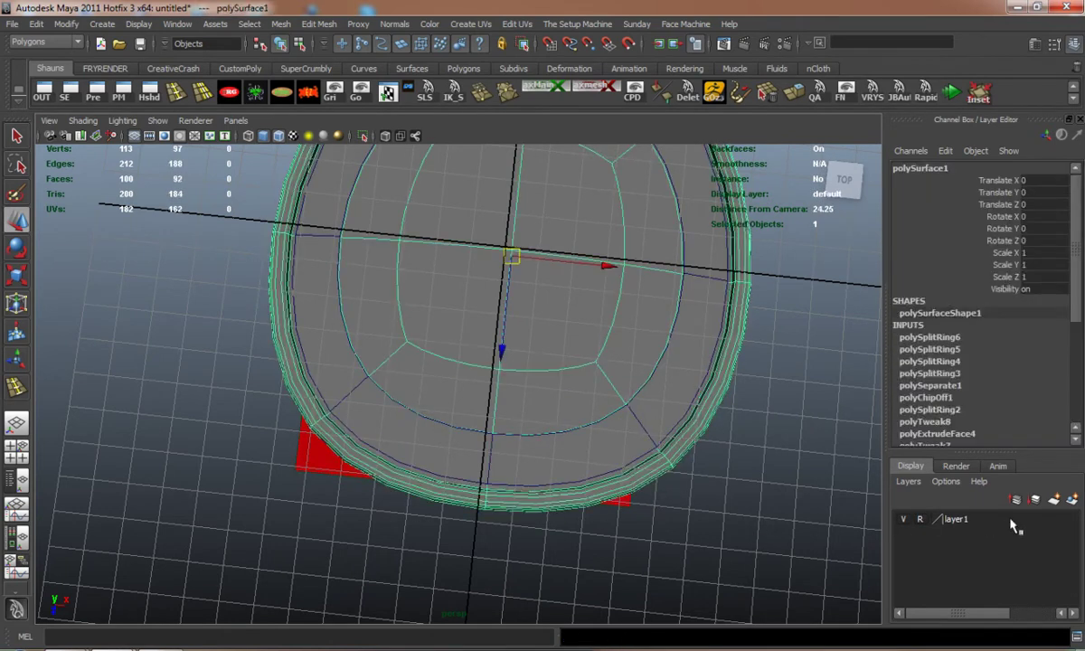
pyautogui.rightClick(952, 526)
pyautogui.click(970, 383)
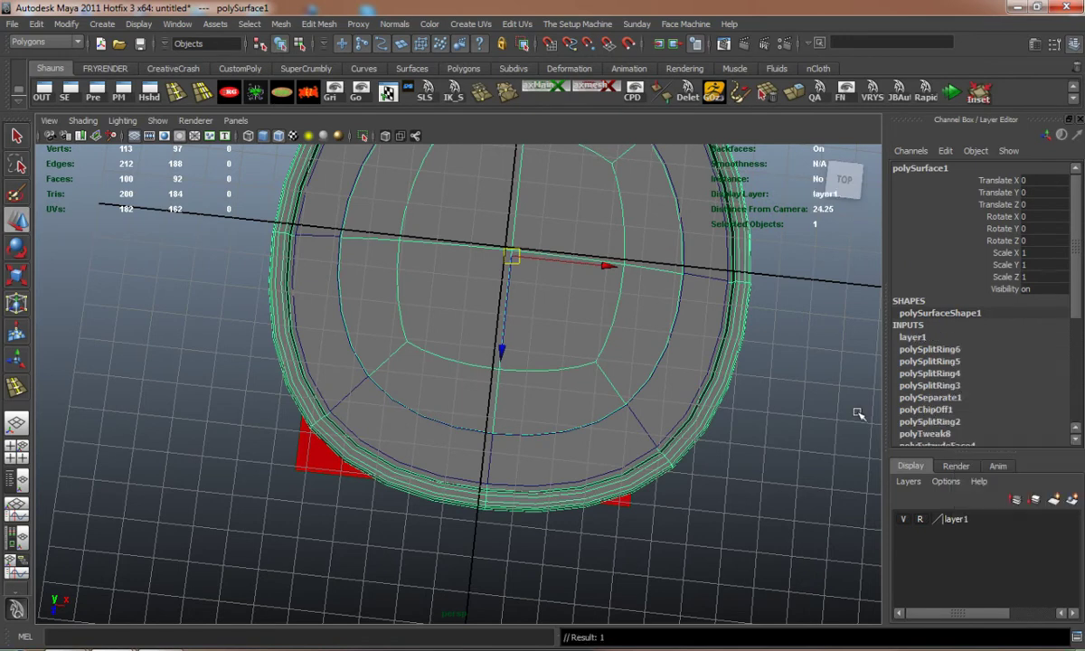
# - Select and frame the separate ring, raising it to a Translate Y of about 0.182
pyautogui.click(660, 417)
pyautogui.click(517, 436)
pyautogui.press('f')
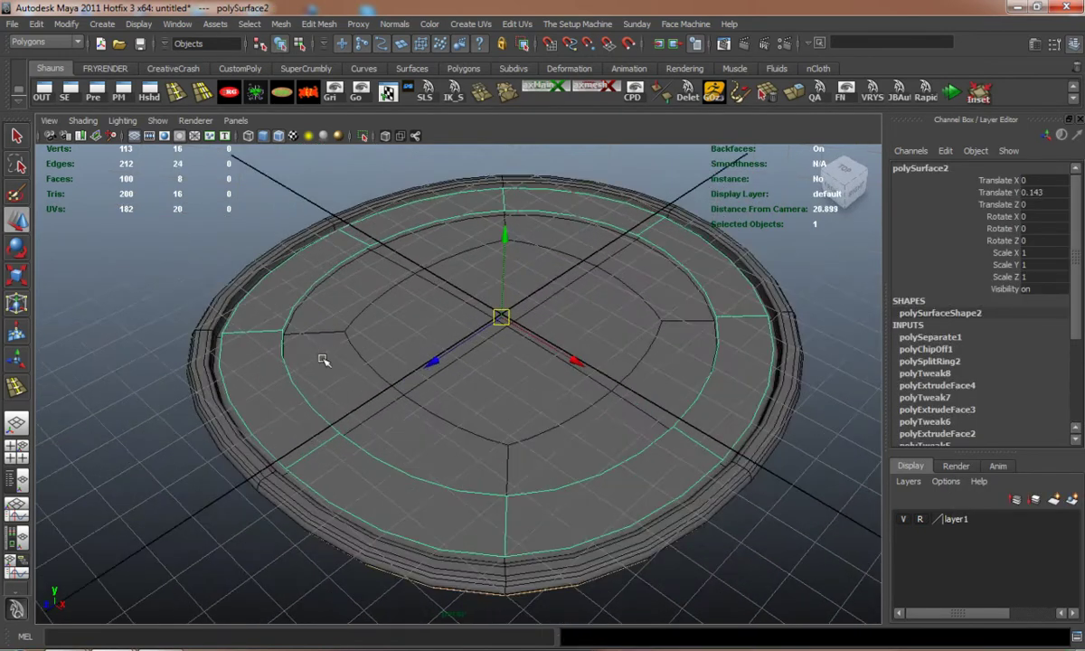
pyautogui.moveTo(504, 238); pyautogui.dragTo(505, 235)
# - Turn off smooth preview on the ring and insert an edge loop near its outer edge
pyautogui.keyDown('alt'); pyautogui.moveTo(463, 277); pyautogui.dragTo(441, 335); pyautogui.keyUp('alt')
pyautogui.click(173, 96)
pyautogui.click(302, 467)
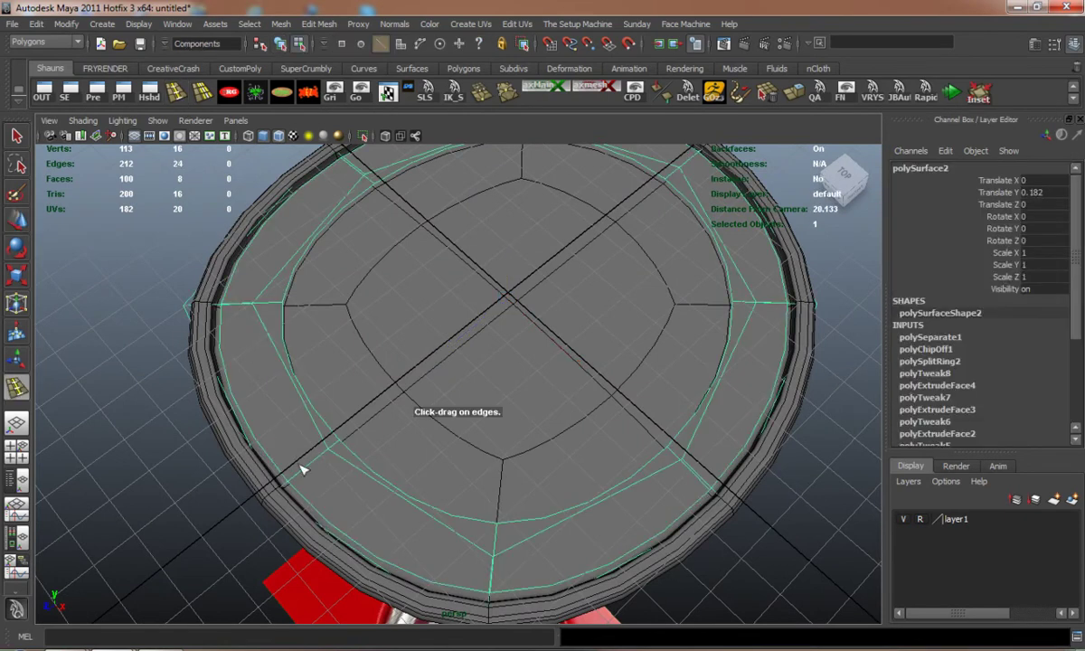
pyautogui.press('1')
pyautogui.moveTo(308, 472); pyautogui.dragTo(306, 476)
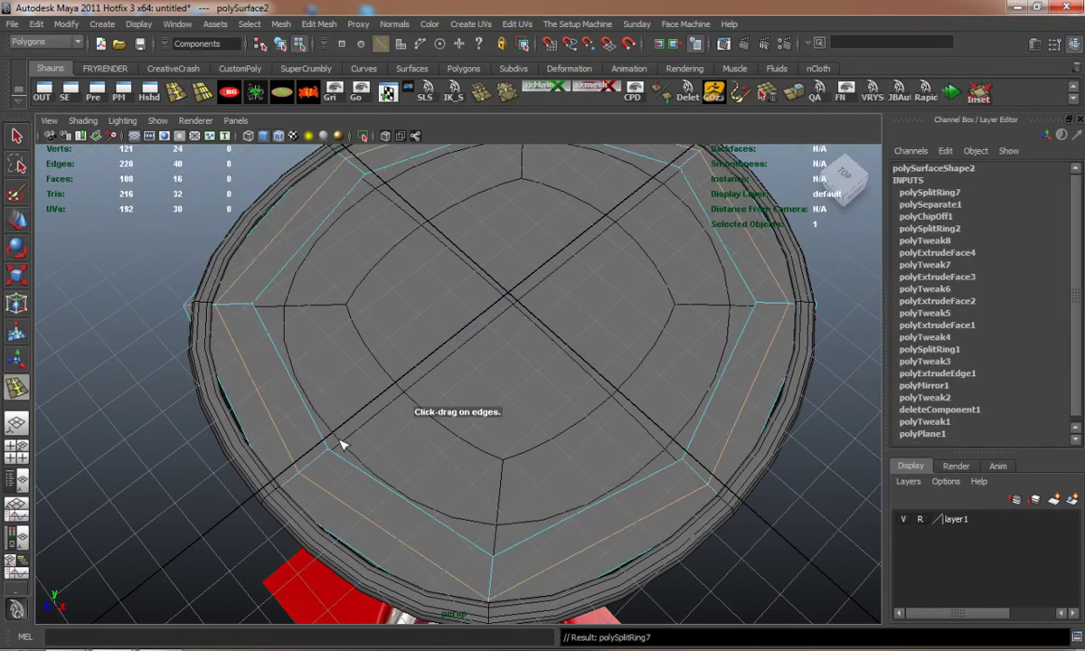
# - Adjust the height of the ring's newly inserted edge loop and preview the ring smoothed
pyautogui.press('w')
pyautogui.moveTo(525, 238); pyautogui.dragTo(532, 230)
pyautogui.click(243, 438)
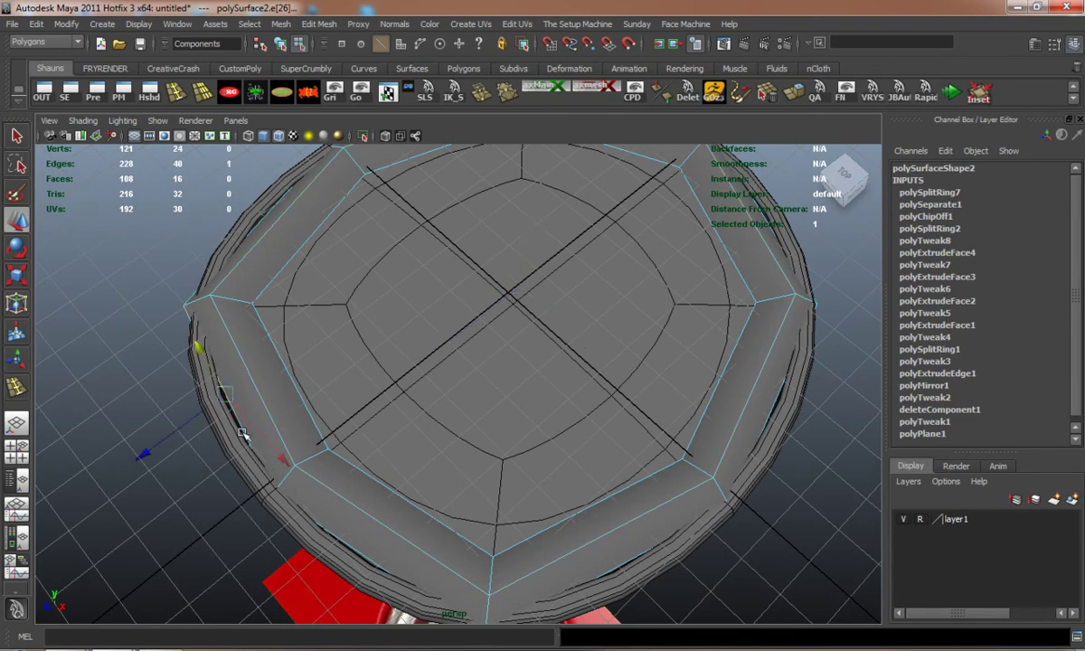
pyautogui.press('3')
pyautogui.click(100, 375)
pyautogui.keyDown('alt'); pyautogui.moveTo(182, 398); pyautogui.dragTo(271, 412); pyautogui.keyUp('alt')
# - Scale the ring's inner border edge loop to fit the reference badge, working unsmoothed in the top view
pyautogui.press('space')
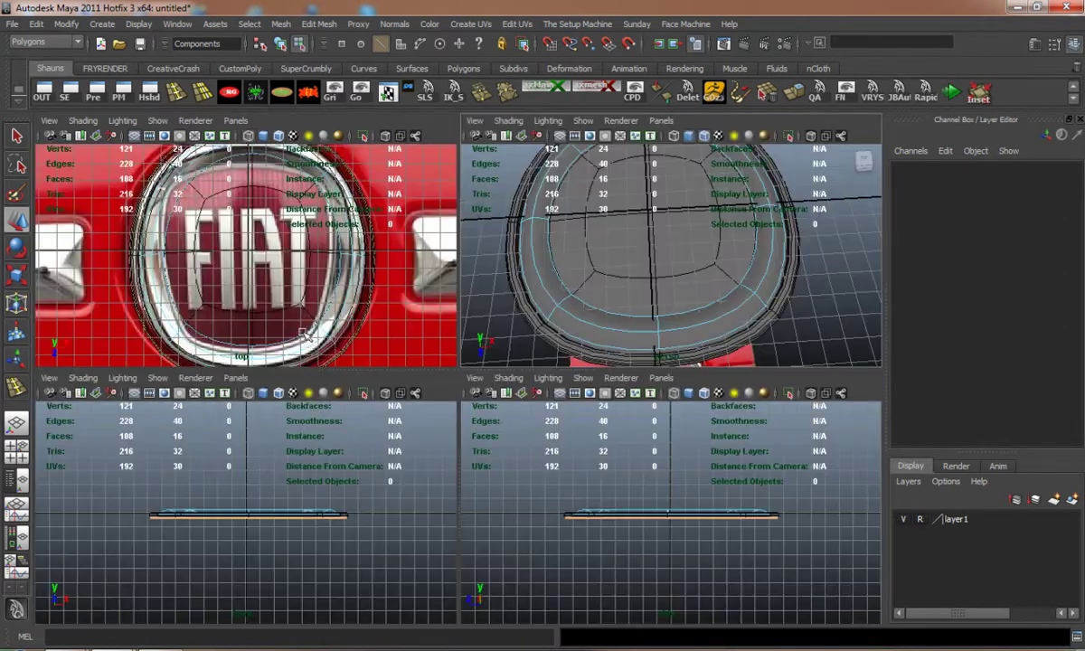
pyautogui.press('space')
pyautogui.scroll(6, 304, 362)
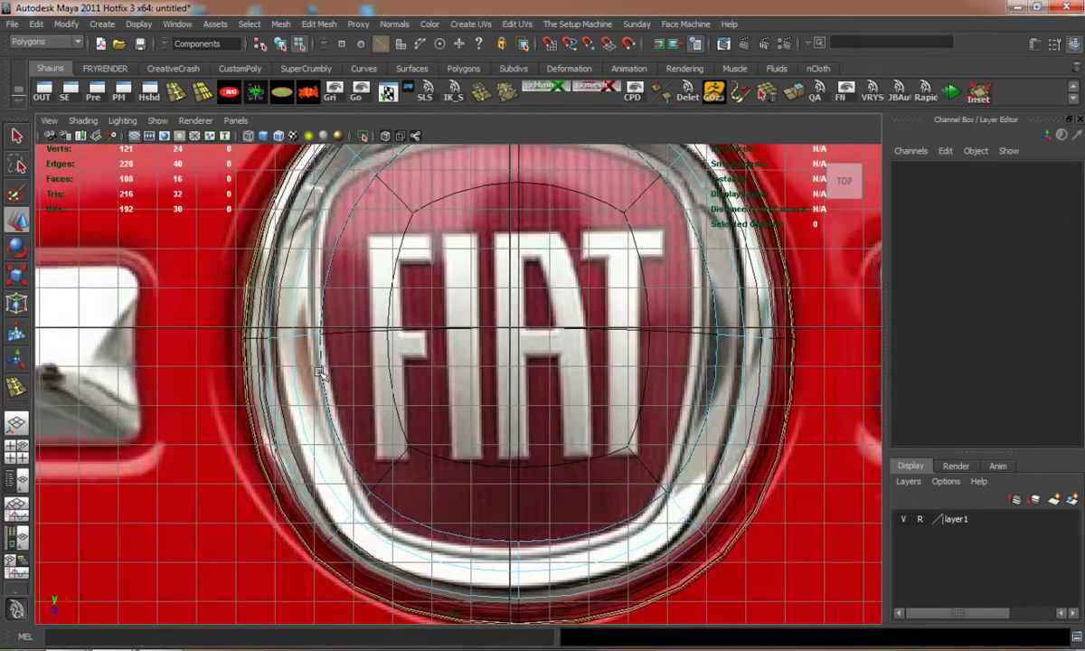
pyautogui.click(318, 371)
pyautogui.press('1')
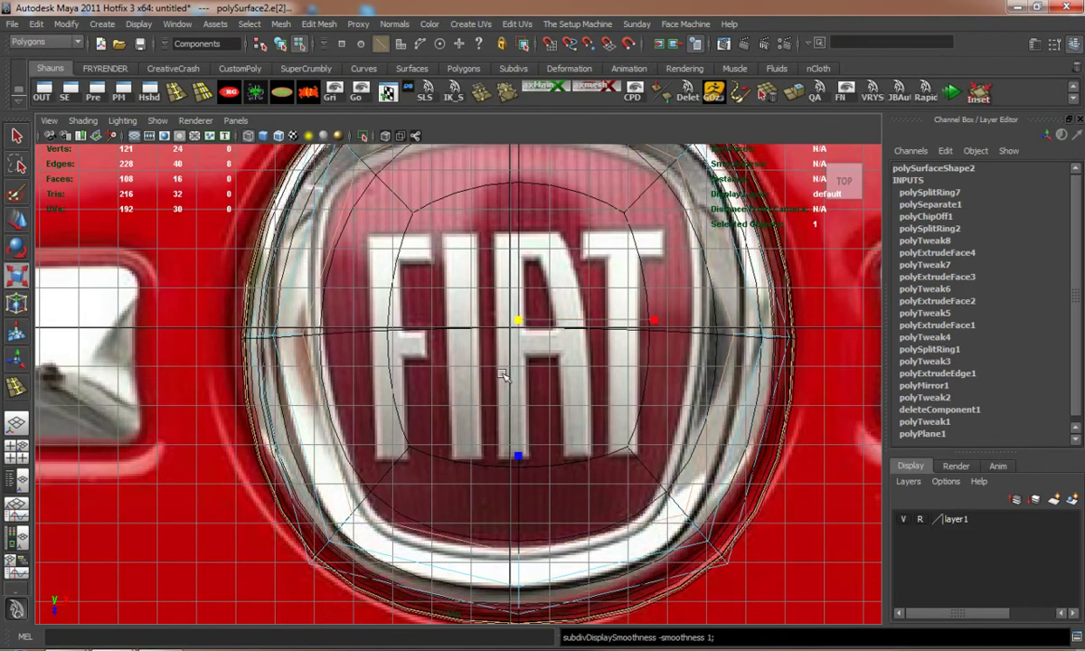
pyautogui.moveTo(522, 321); pyautogui.dragTo(535, 323)
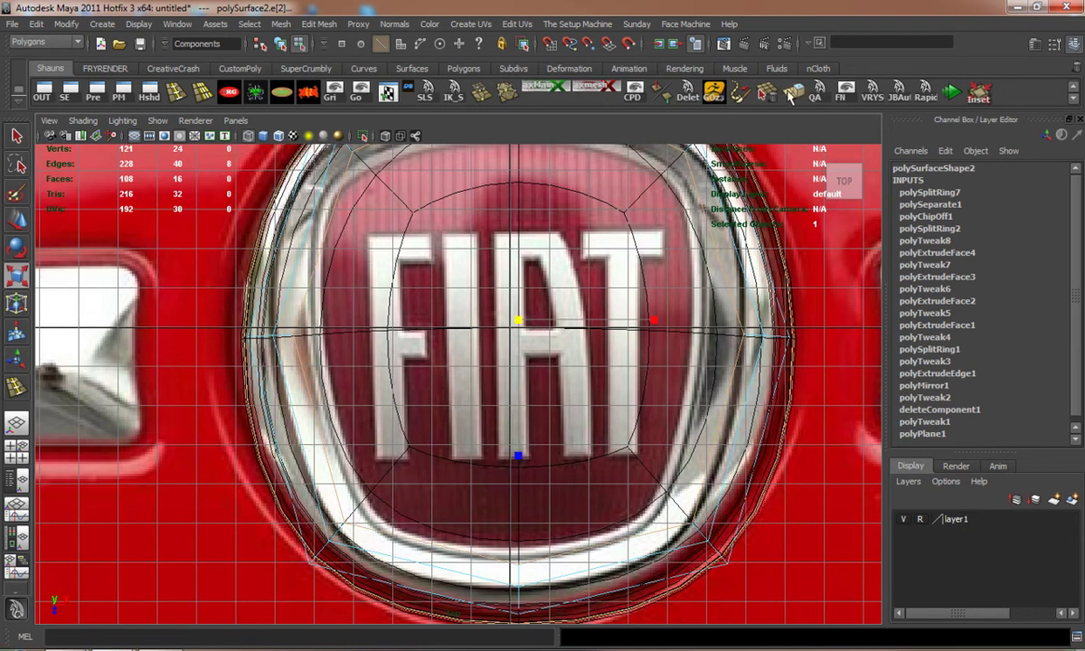
# - Extrude the ring's inner border edges in the perspective view and raise them straight up to form a vertical lip
pyautogui.click(794, 92)
pyautogui.press('space')
pyautogui.press('space')
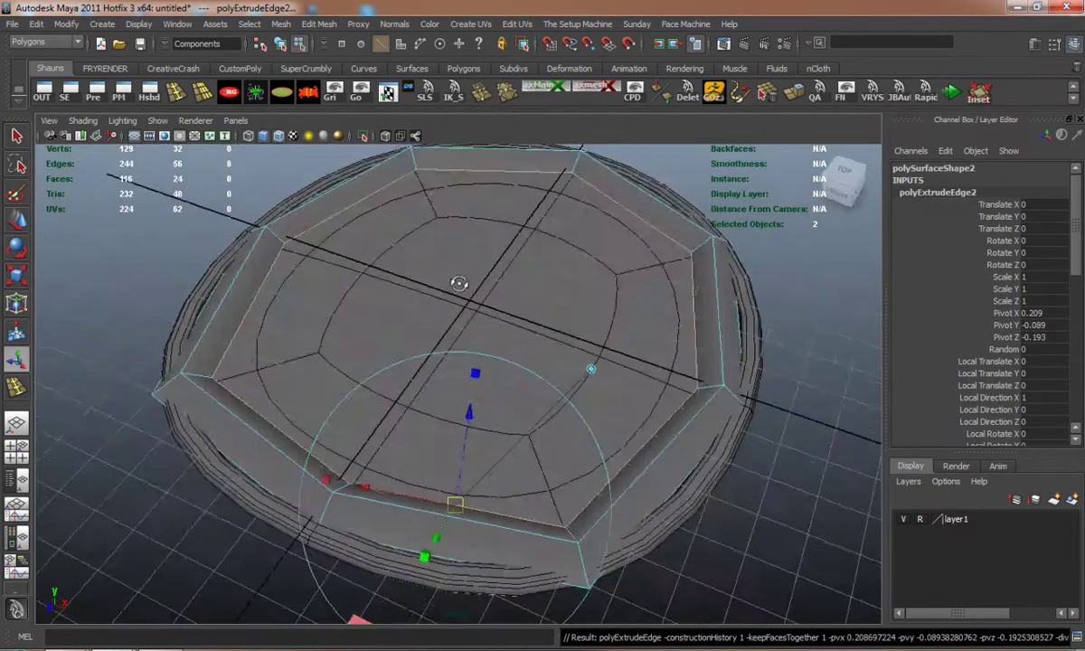
pyautogui.press('w')
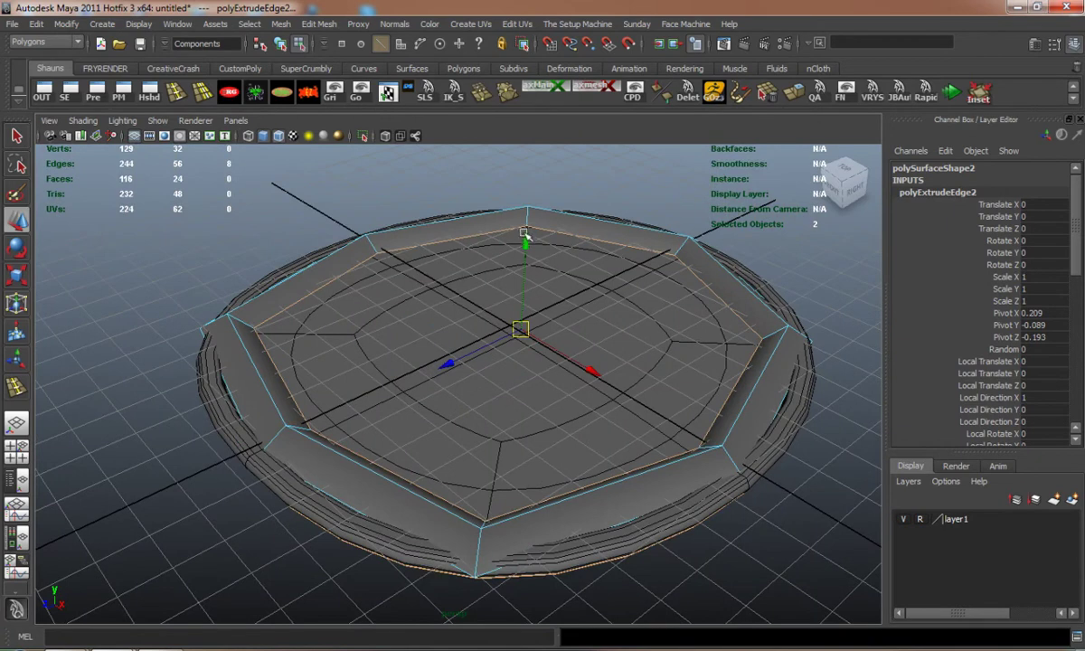
pyautogui.moveTo(525, 233); pyautogui.dragTo(524, 222)
# - Extrude the lip's upper border edges again, scaling them slightly inward and raising them a little to form a bevel
pyautogui.hotkey('ctrl', 'e')
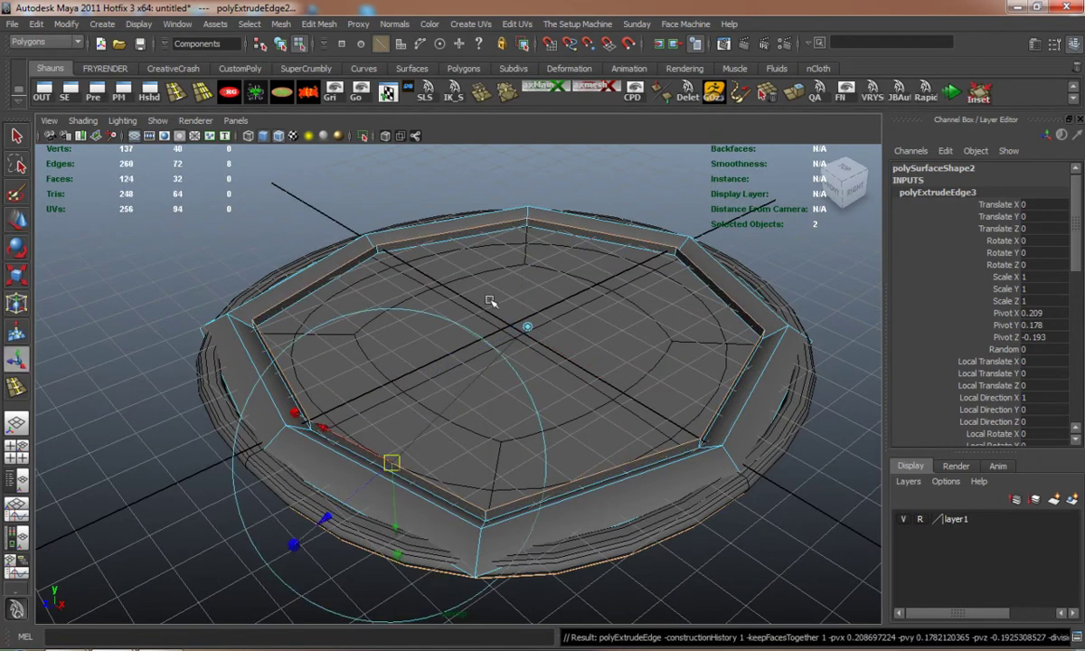
pyautogui.press('r')
pyautogui.moveTo(513, 330)
pyautogui.mouseDown()
pyautogui.moveTo(518, 318)
pyautogui.moveTo(511, 323)
pyautogui.mouseUp()
pyautogui.press('w')
pyautogui.moveTo(523, 232); pyautogui.dragTo(526, 228)
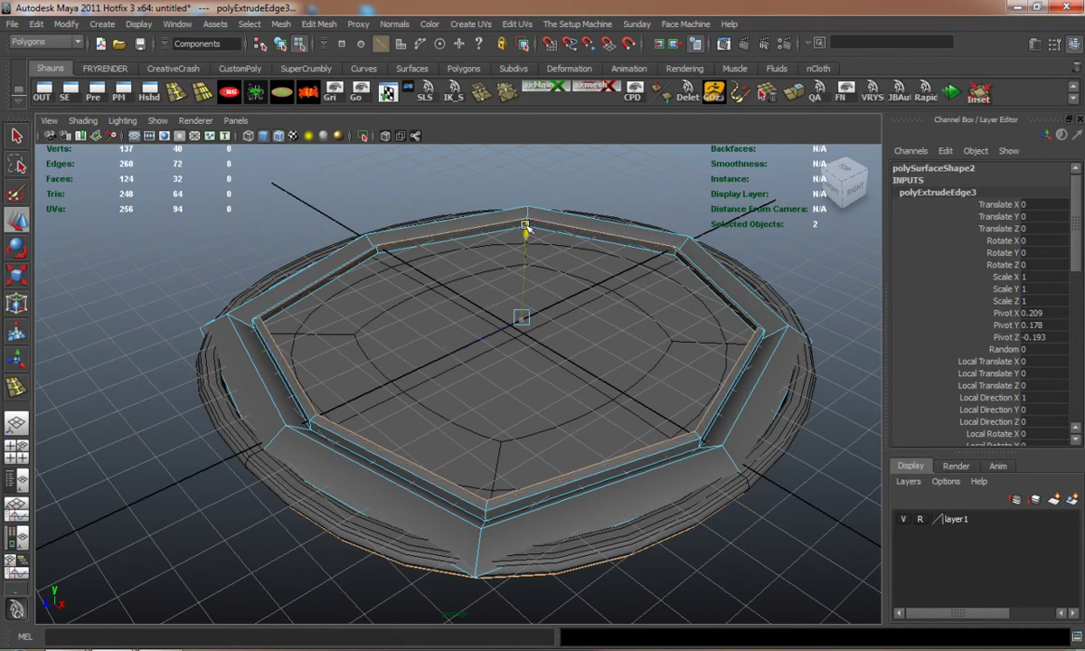
# - Repeat the edge extrusion and scale the new border inward to form the lip's flat top
pyautogui.press('g')
pyautogui.press('r')
pyautogui.moveTo(520, 318); pyautogui.dragTo(510, 321)
# - Extrude the innermost border edges straight down to form the ring's inner wall and preview the ring smoothed
pyautogui.hotkey('ctrl', 'e')
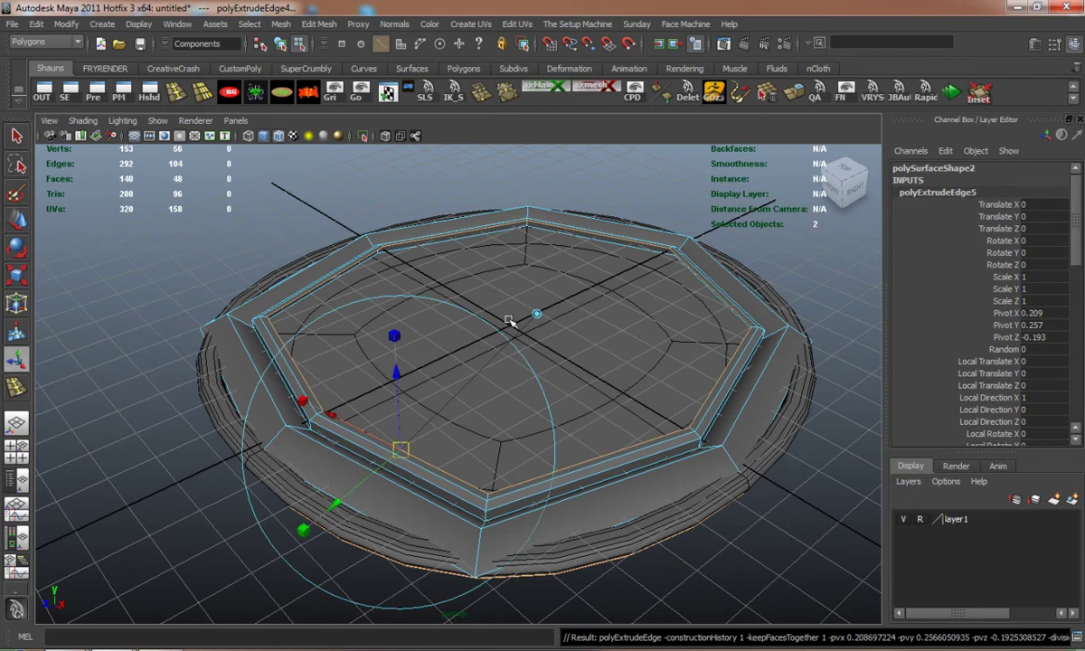
pyautogui.moveTo(525, 231); pyautogui.dragTo(529, 258)
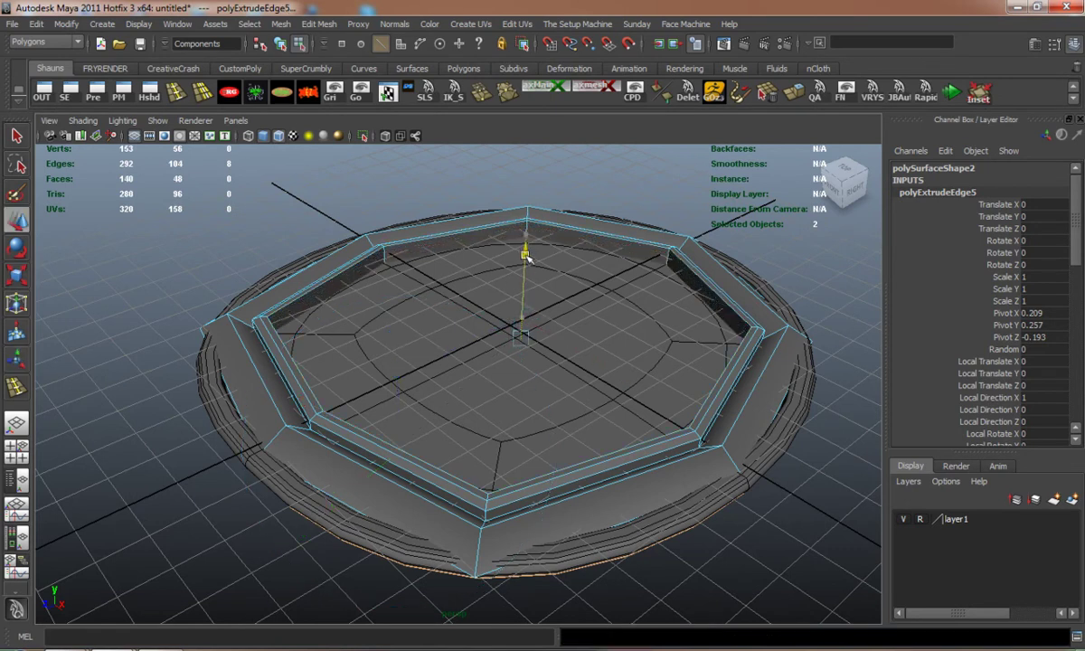
pyautogui.press('3')
pyautogui.click(192, 288)
pyautogui.keyDown('alt'); pyautogui.moveTo(202, 330); pyautogui.dragTo(211, 363); pyautogui.keyUp('alt')
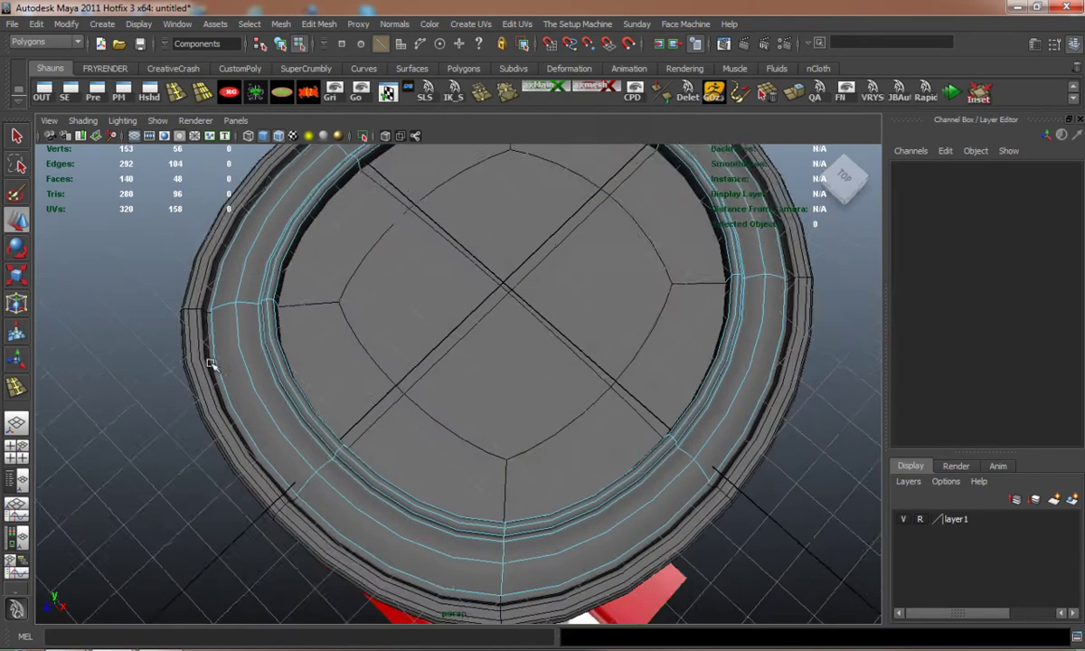
pyautogui.keyDown('alt'); pyautogui.moveTo(211, 364); pyautogui.dragTo(252, 315, button='right'); pyautogui.keyUp('alt')
pyautogui.keyDown('alt'); pyautogui.moveTo(252, 315); pyautogui.dragTo(172, 291); pyautogui.keyUp('alt')
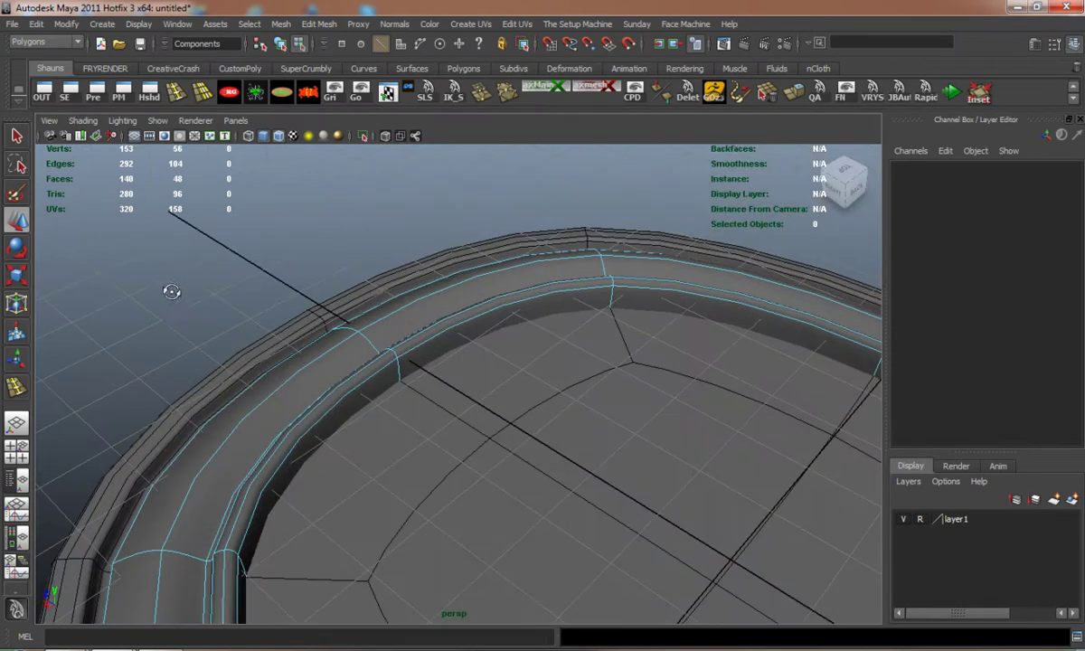
# - Insert supporting edge loops around the ring's inner wall and lip, and return to object mode with smooth preview on
pyautogui.press('1')
pyautogui.click(349, 344)
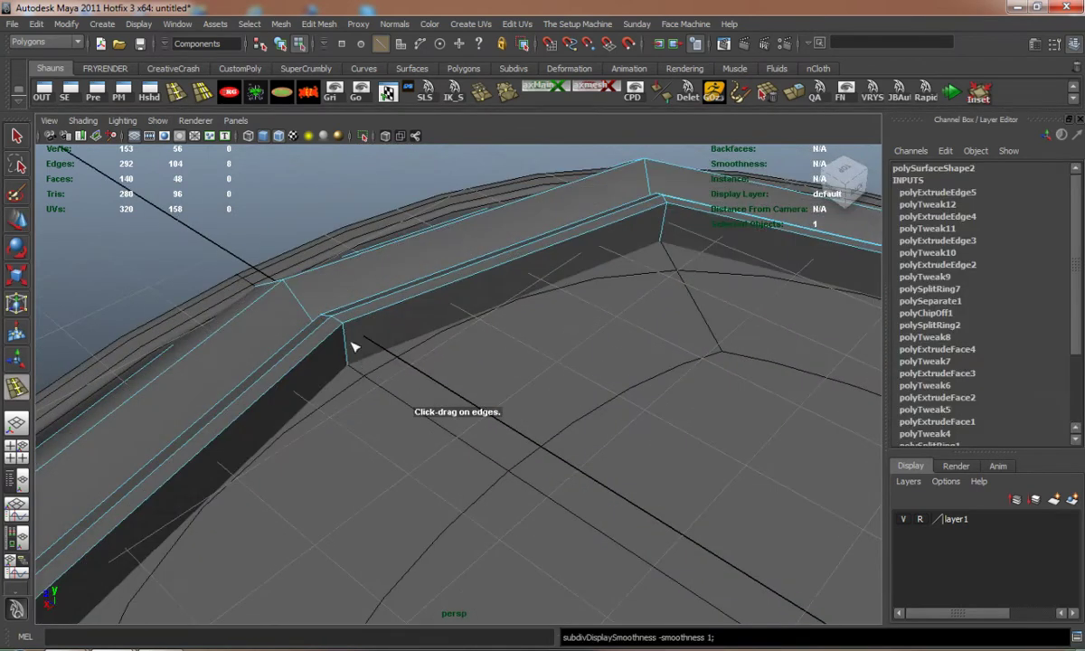
pyautogui.moveTo(350, 361); pyautogui.dragTo(393, 431)
pyautogui.scroll(2, 391, 430)
pyautogui.press('w')
pyautogui.press('3')
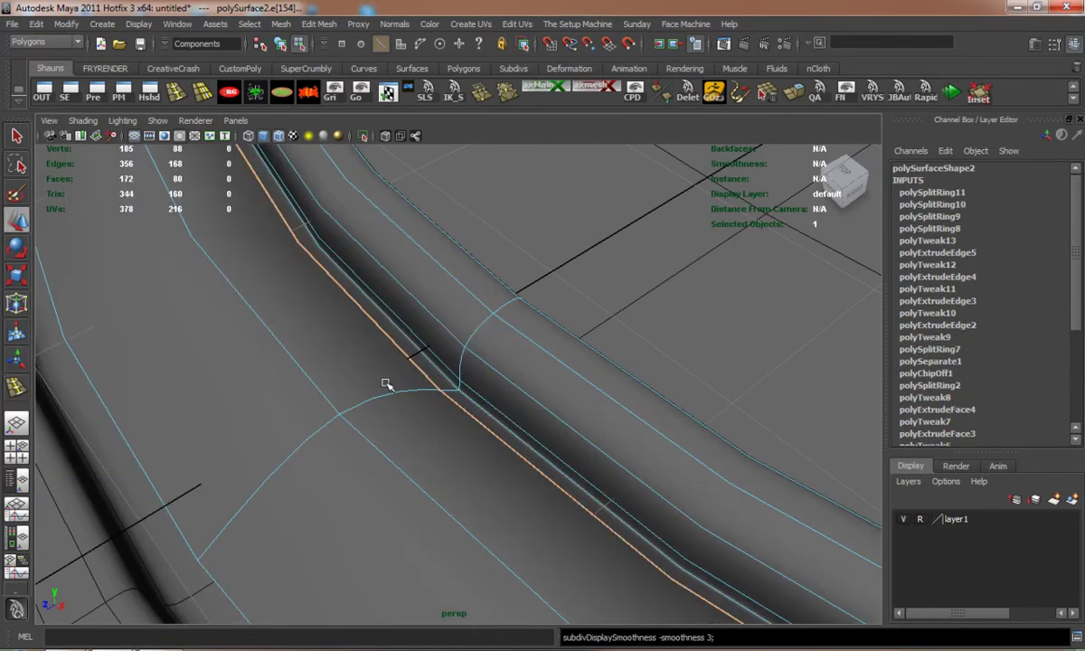
pyautogui.moveTo(386, 381); pyautogui.dragTo(225, 381, button='right')
pyautogui.click(228, 382)
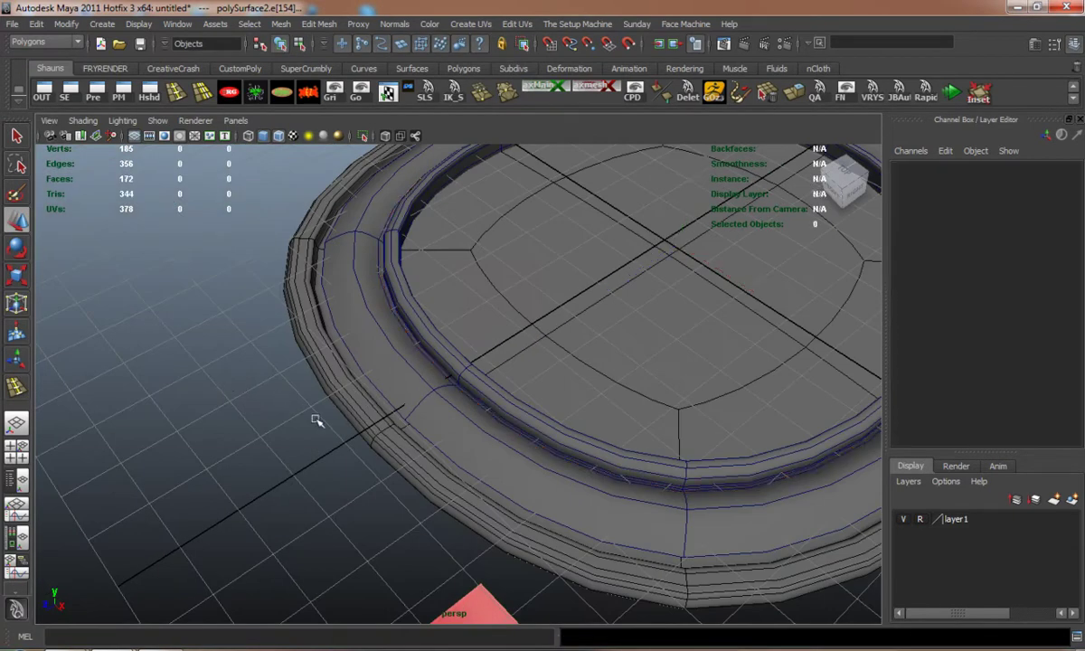
# - Select the whole ring and scale it uniformly to 1.025
pyautogui.keyDown('alt'); pyautogui.moveTo(315, 419); pyautogui.dragTo(333, 437); pyautogui.keyUp('alt')
pyautogui.click(351, 399)
pyautogui.keyDown('alt'); pyautogui.moveTo(426, 363); pyautogui.dragTo(421, 368); pyautogui.keyUp('alt')
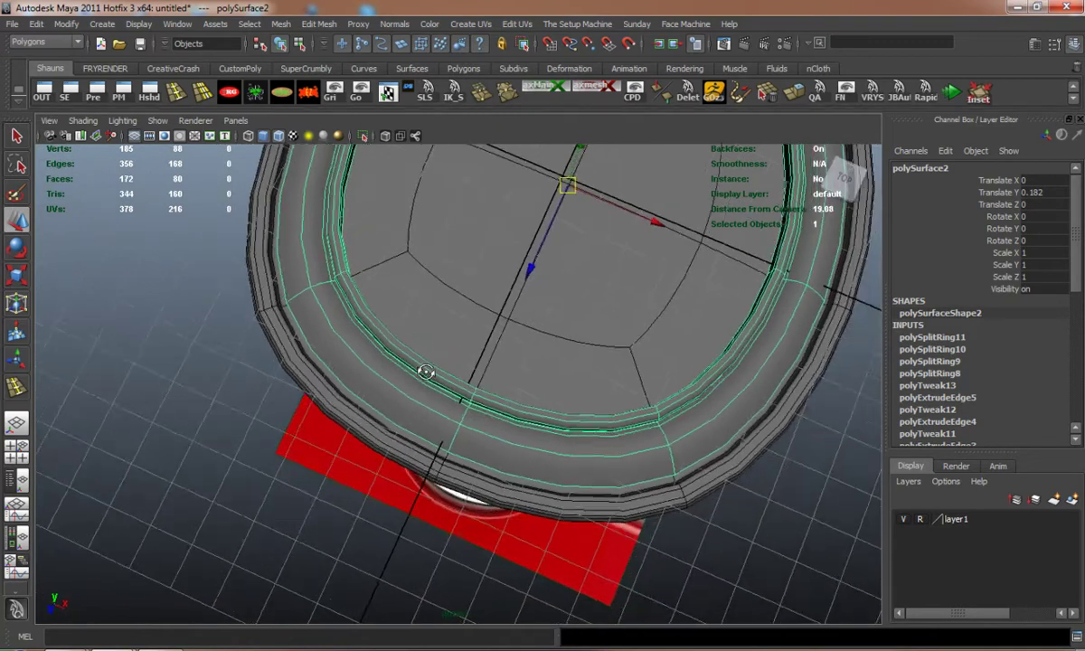
pyautogui.press('r')
pyautogui.moveTo(555, 179); pyautogui.dragTo(502, 208)
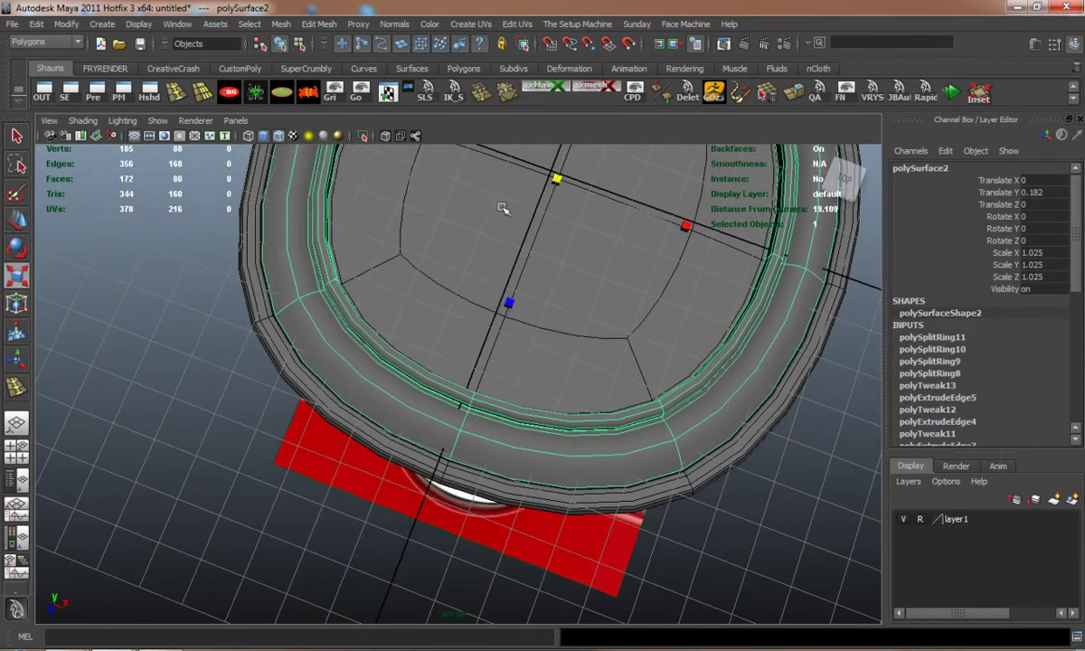
# - Insert another edge loop near the ring's outer edge and return to object mode with smooth preview on
pyautogui.click(176, 94)
pyautogui.keyDown('alt'); pyautogui.moveTo(218, 321); pyautogui.dragTo(227, 294, button='middle'); pyautogui.keyUp('alt')
pyautogui.keyDown('alt'); pyautogui.moveTo(228, 294); pyautogui.dragTo(284, 359, button='right'); pyautogui.keyUp('alt')
pyautogui.click(481, 390)
pyautogui.press('1')
pyautogui.moveTo(485, 395); pyautogui.dragTo(467, 442)
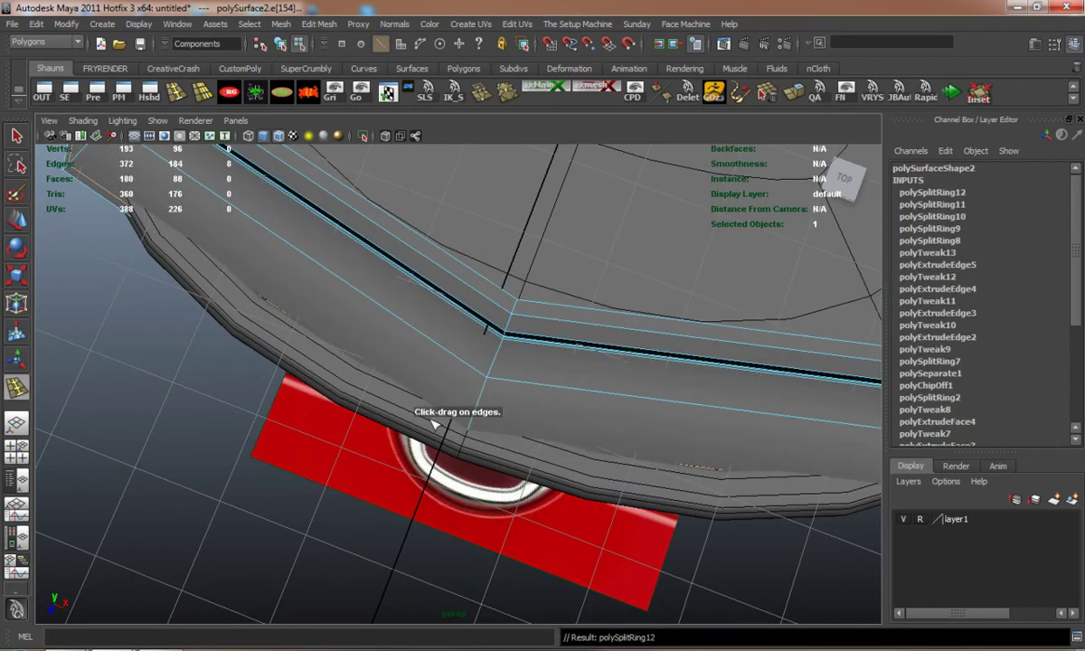
pyautogui.press('w')
pyautogui.press('3')
pyautogui.moveTo(363, 326); pyautogui.dragTo(403, 295, button='right')
pyautogui.click(156, 364)
# - Take layer1 out of Reference mode and show the base disc unsmoothed in face selection mode
pyautogui.keyDown('alt'); pyautogui.moveTo(417, 348); pyautogui.dragTo(350, 339, button='right'); pyautogui.keyUp('alt')
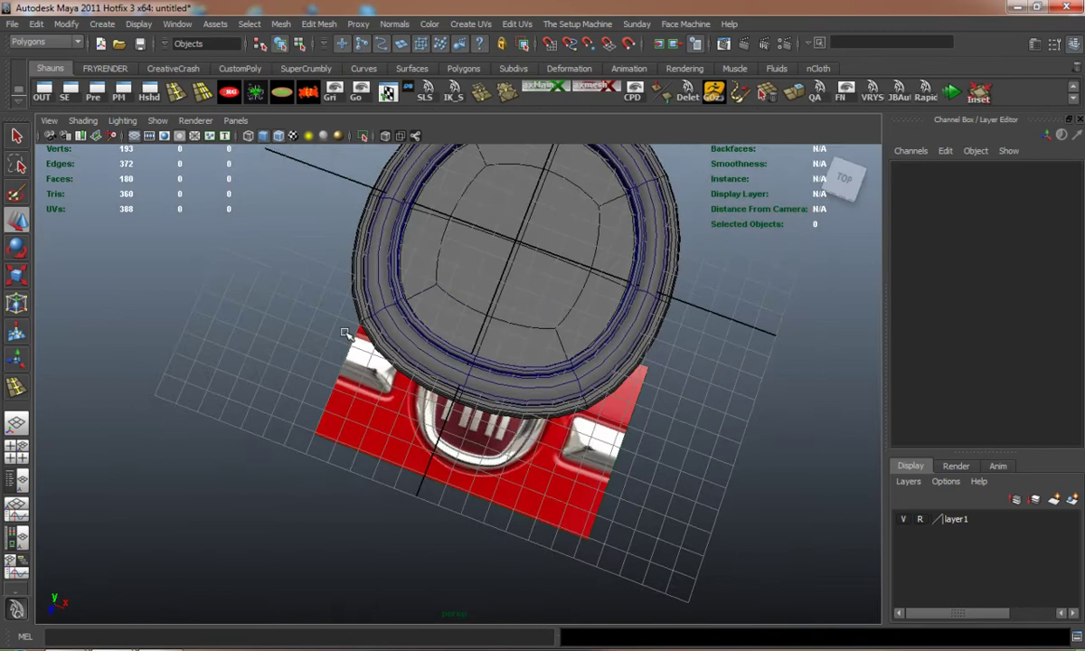
pyautogui.keyDown('alt'); pyautogui.moveTo(351, 339); pyautogui.dragTo(397, 331); pyautogui.keyUp('alt')
pyautogui.keyDown('alt'); pyautogui.moveTo(397, 332); pyautogui.dragTo(361, 443, button='middle'); pyautogui.keyUp('alt')
pyautogui.keyDown('alt'); pyautogui.moveTo(361, 443); pyautogui.dragTo(324, 428); pyautogui.keyUp('alt')
pyautogui.keyDown('alt'); pyautogui.moveTo(323, 428); pyautogui.dragTo(368, 422, button='right'); pyautogui.keyUp('alt')
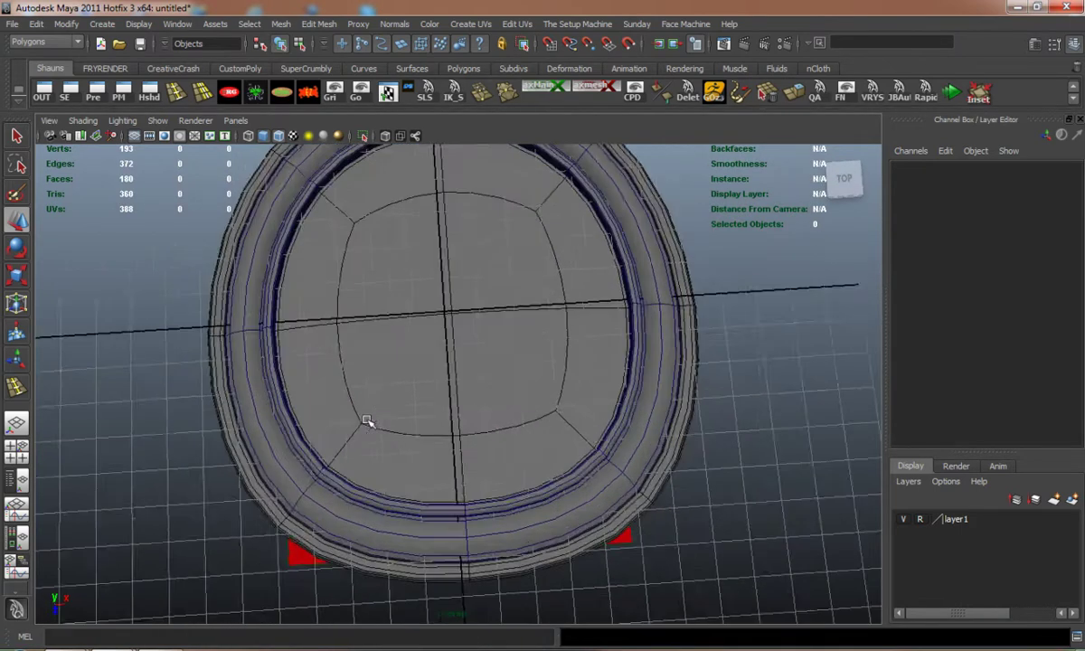
pyautogui.keyDown('alt'); pyautogui.moveTo(368, 422); pyautogui.dragTo(376, 424); pyautogui.keyUp('alt')
pyautogui.rightClick(398, 312)
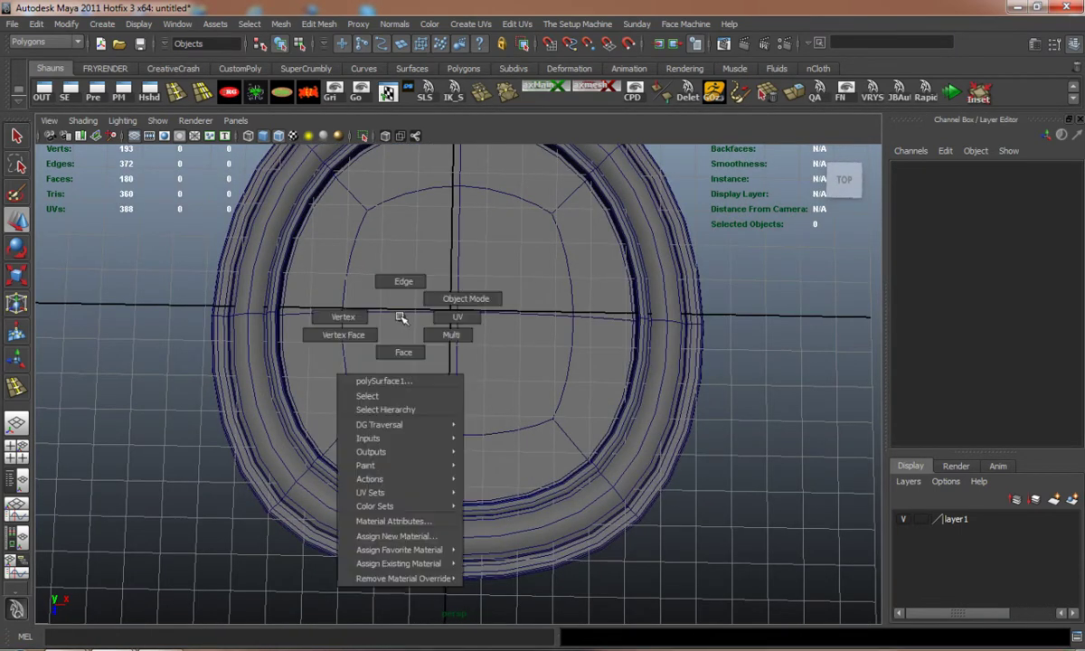
pyautogui.click(376, 331)
pyautogui.press('1')
pyautogui.keyDown('alt'); pyautogui.moveTo(314, 246); pyautogui.dragTo(308, 289); pyautogui.keyUp('alt')
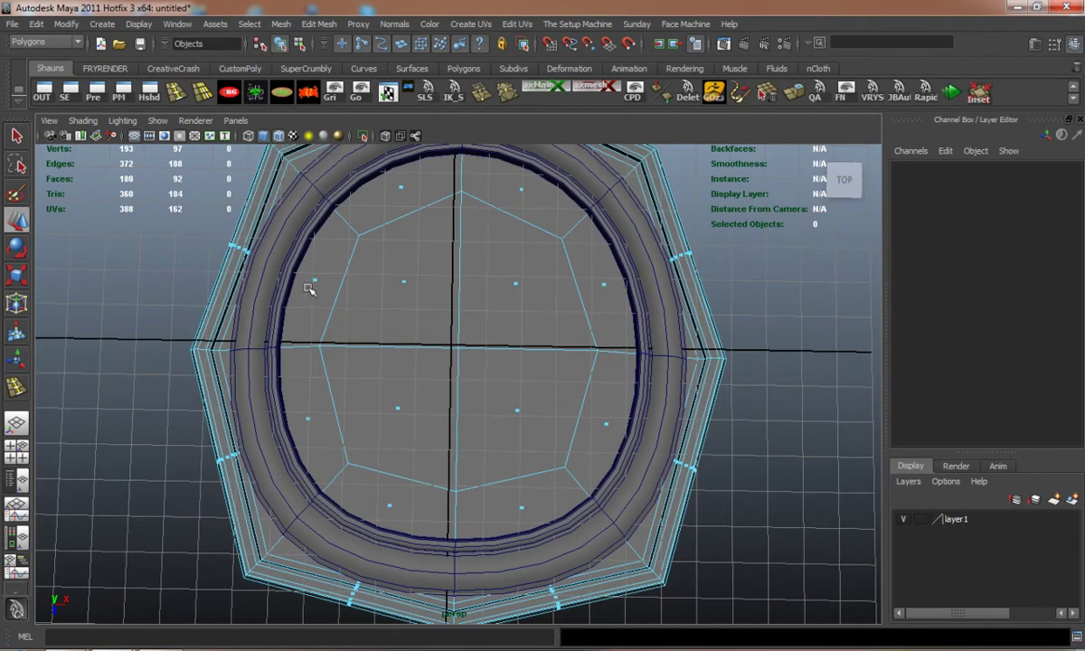
# - Select all the central faces of the base disc inside the ring and extract them as a separate mesh
pyautogui.click(313, 281)
pyautogui.keyDown('shift'); pyautogui.click(375, 177); pyautogui.keyUp('shift')
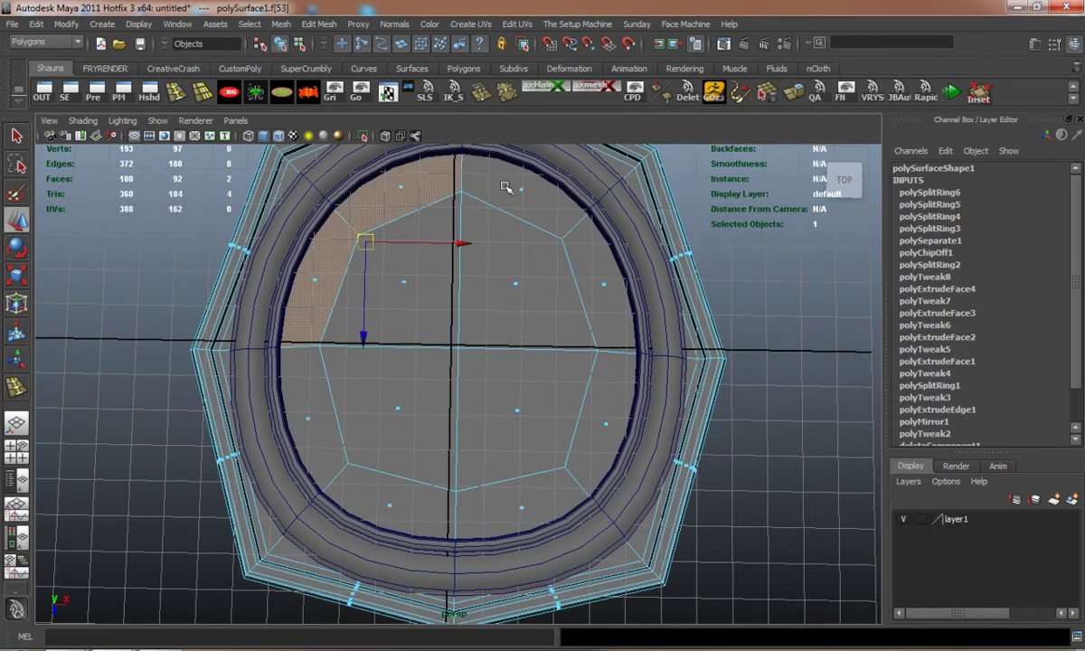
pyautogui.keyDown('shift'); pyautogui.click(524, 190); pyautogui.keyUp('shift')
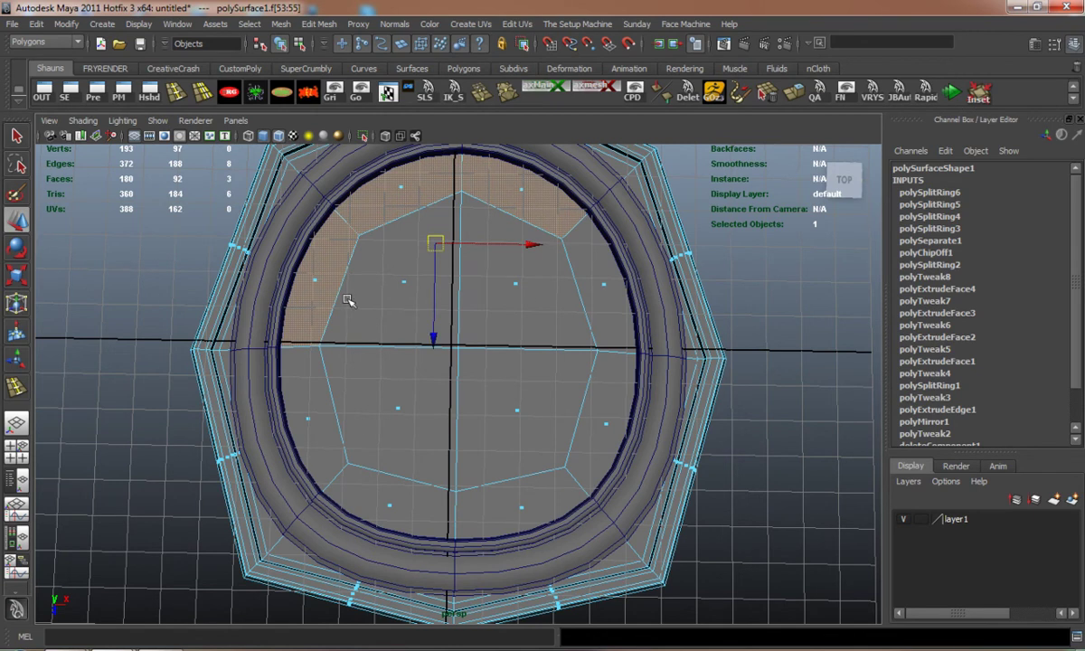
pyautogui.click(17, 164)
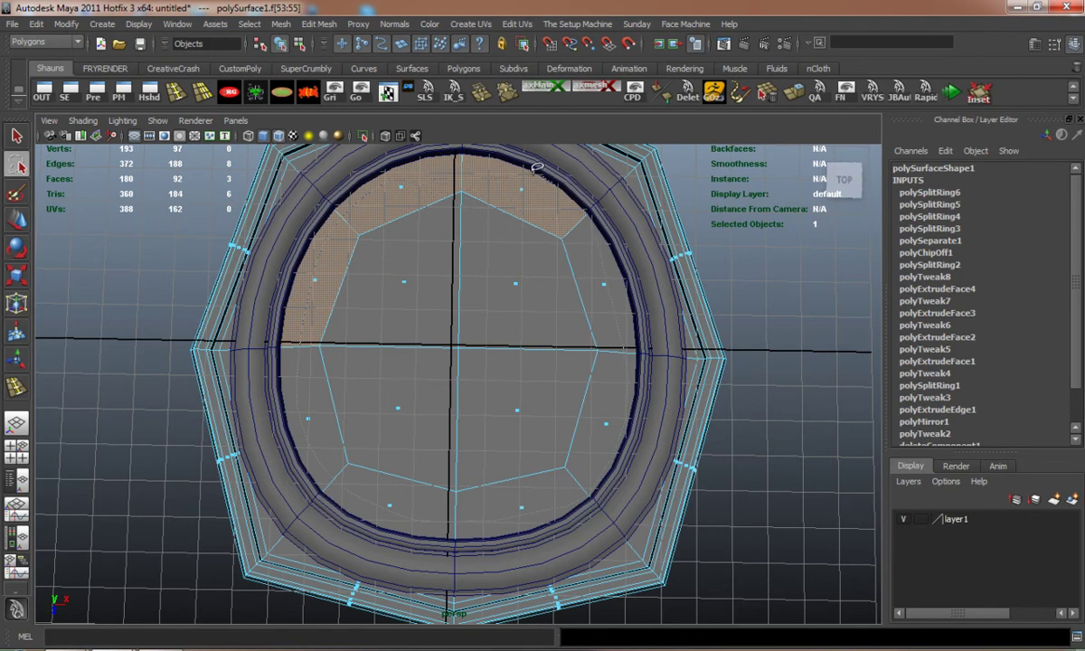
pyautogui.moveTo(396, 165); pyautogui.dragTo(367, 164)
pyautogui.keyDown('alt'); pyautogui.moveTo(258, 333); pyautogui.dragTo(283, 335); pyautogui.keyUp('alt')
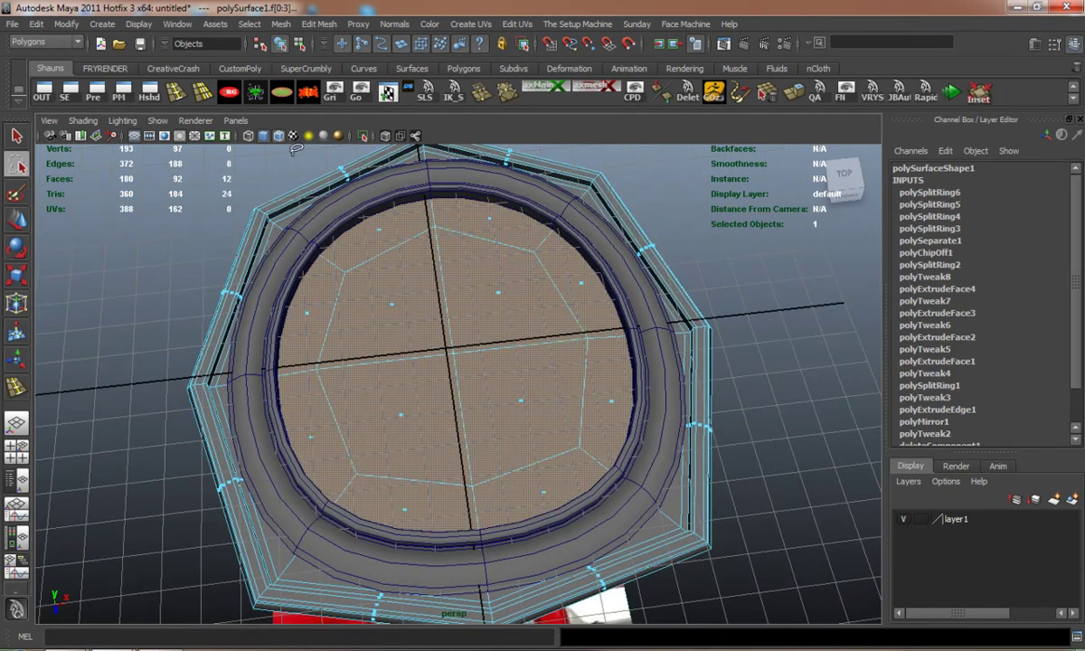
pyautogui.click(320, 24)
pyautogui.click(336, 278)
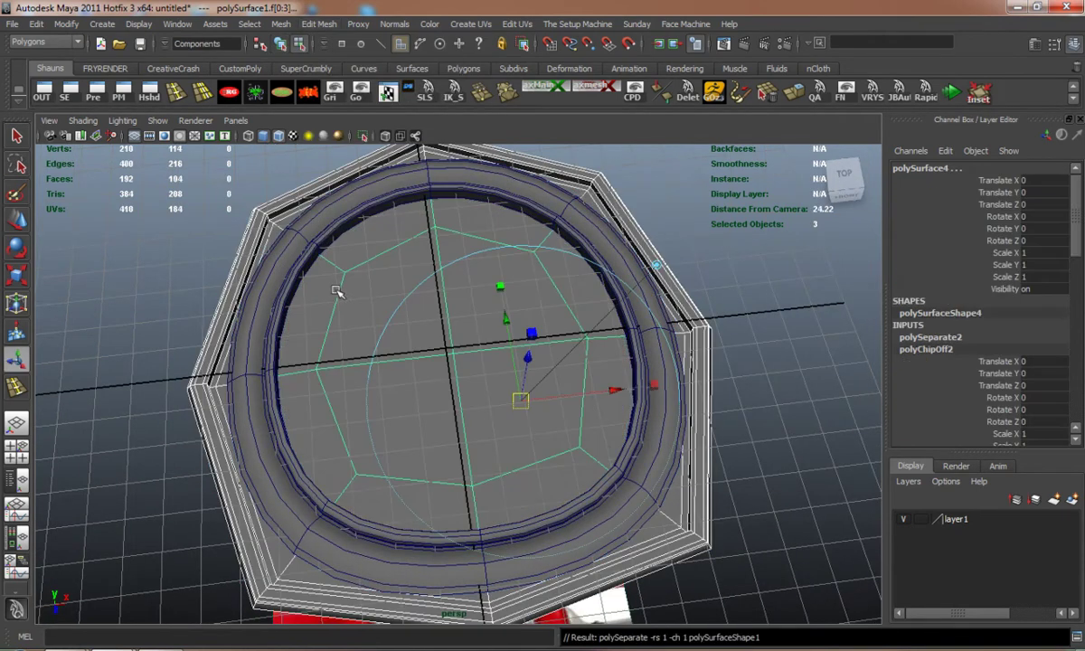
# - With its history cleared and smooth preview on, raise the extracted centre disc to Translate Y 0.22 and scale it uniformly to 1.011
pyautogui.moveTo(336, 290); pyautogui.dragTo(341, 275, button='right')
pyautogui.press('3')
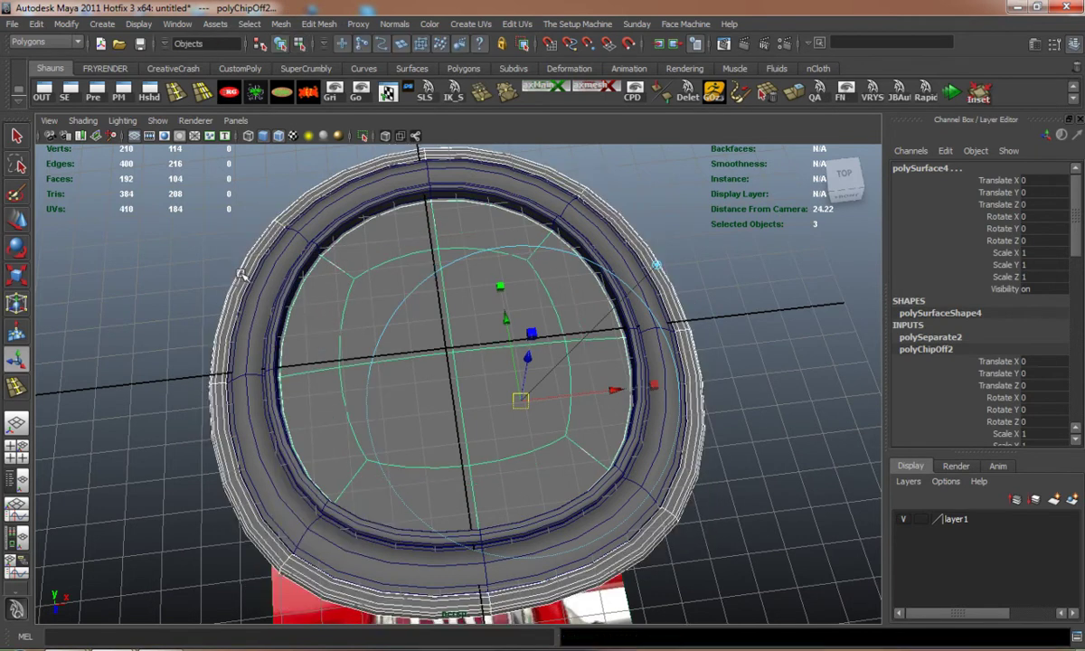
pyautogui.keyDown('shift'); pyautogui.click(240, 273); pyautogui.keyUp('shift')
pyautogui.press('w')
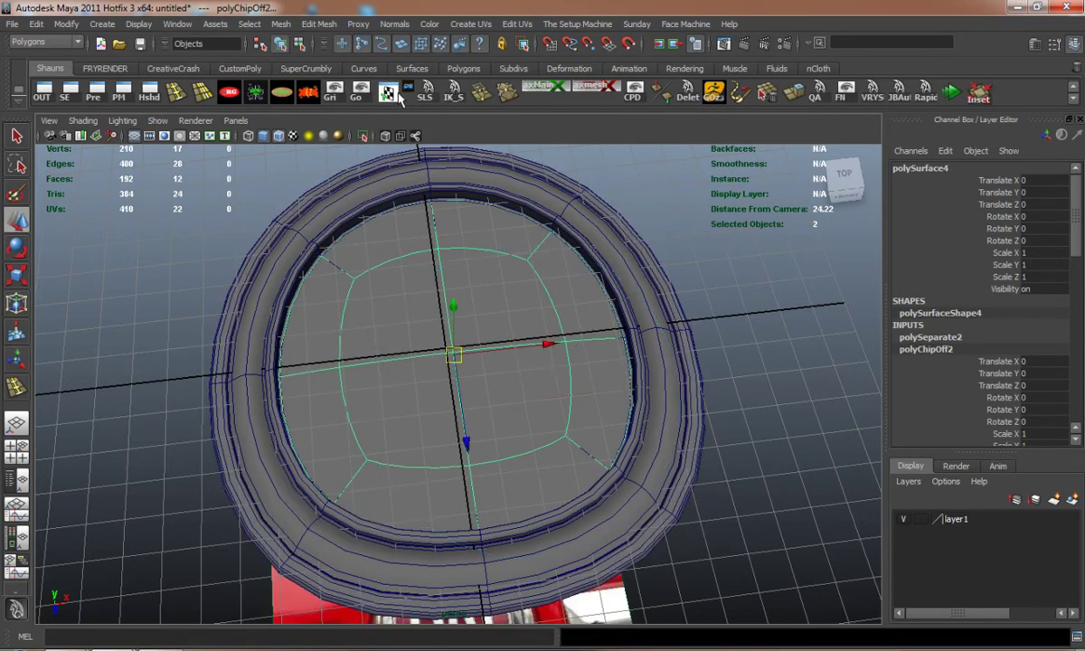
pyautogui.click(284, 90)
pyautogui.moveTo(450, 297); pyautogui.dragTo(469, 327)
pyautogui.press('r')
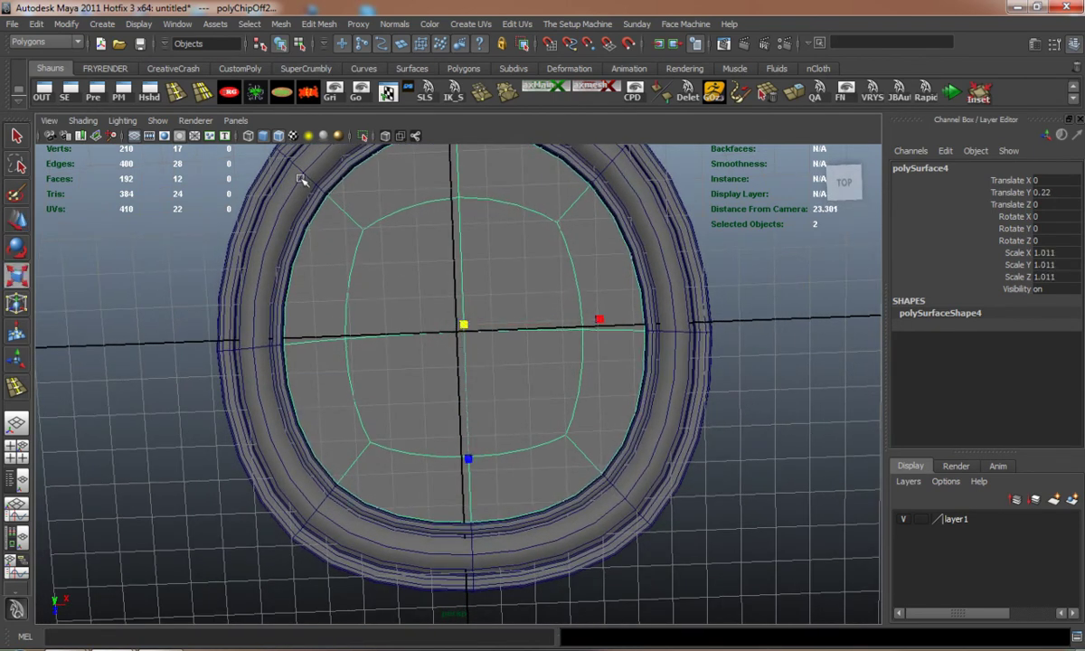
# - Select the outer border edge loop of the centre disc and extrude it with smooth preview off
pyautogui.keyDown('shift'); pyautogui.moveTo(289, 260); pyautogui.dragTo(370, 235, button='right'); pyautogui.keyUp('shift')
pyautogui.click(190, 253)
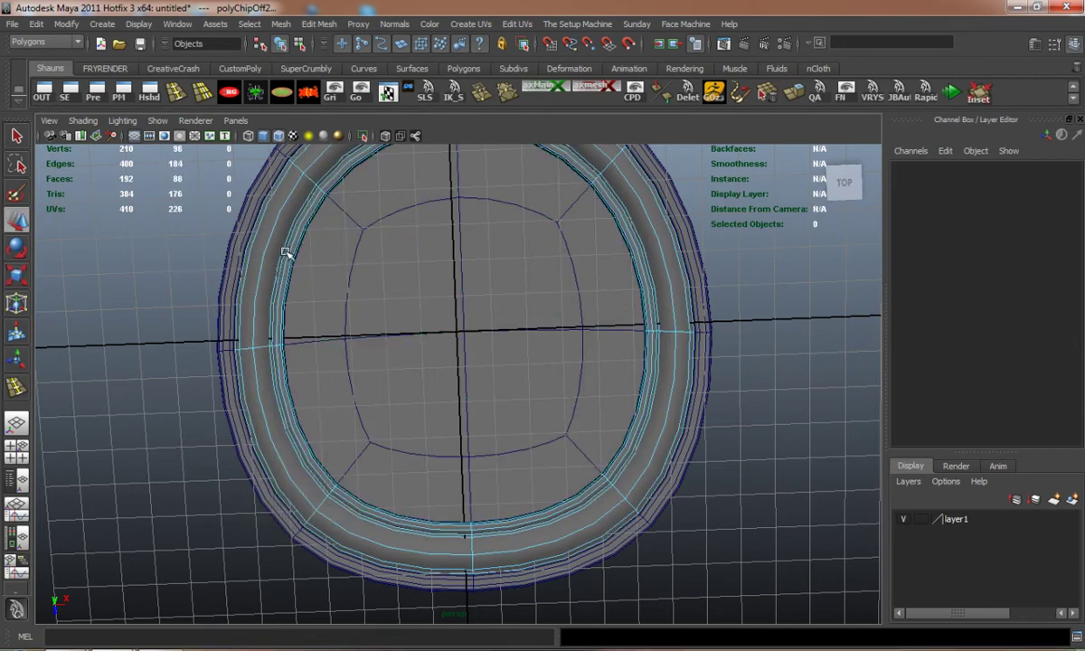
pyautogui.moveTo(285, 250); pyautogui.dragTo(388, 229, button='right')
pyautogui.click(327, 265)
pyautogui.click(306, 235)
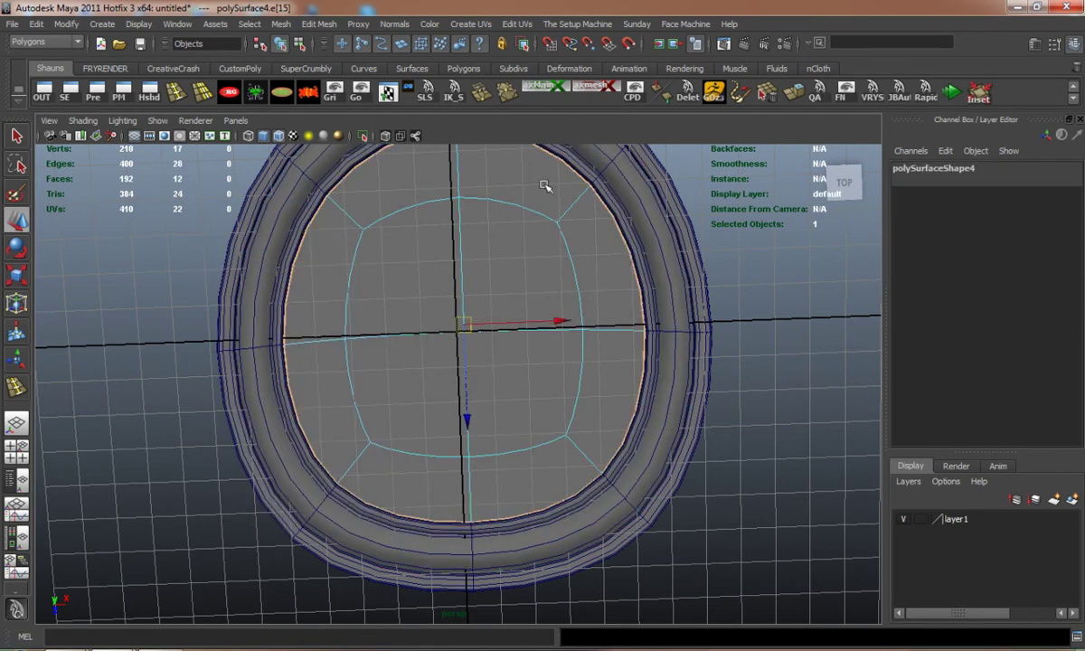
pyautogui.press('1')
pyautogui.click(791, 96)
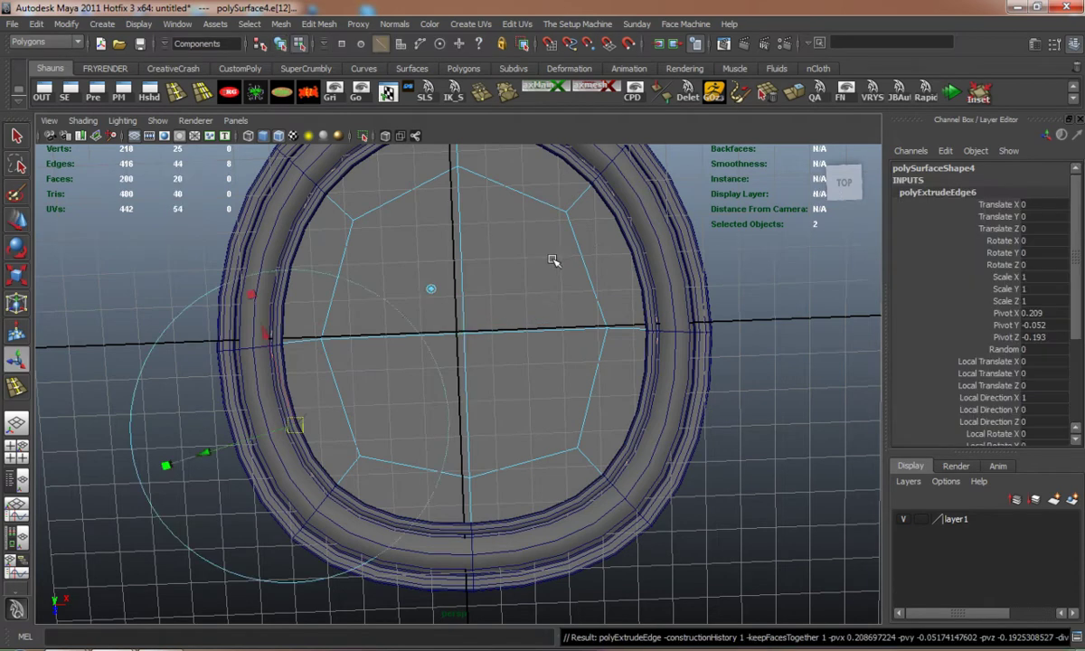
# - Move the extruded border edges slightly down to give the centre disc a short side wall, with smooth preview on
pyautogui.keyDown('alt'); pyautogui.moveTo(480, 260); pyautogui.dragTo(610, 171); pyautogui.keyUp('alt')
pyautogui.scroll(3, 468, 258)
pyautogui.press('w')
pyautogui.press('w')
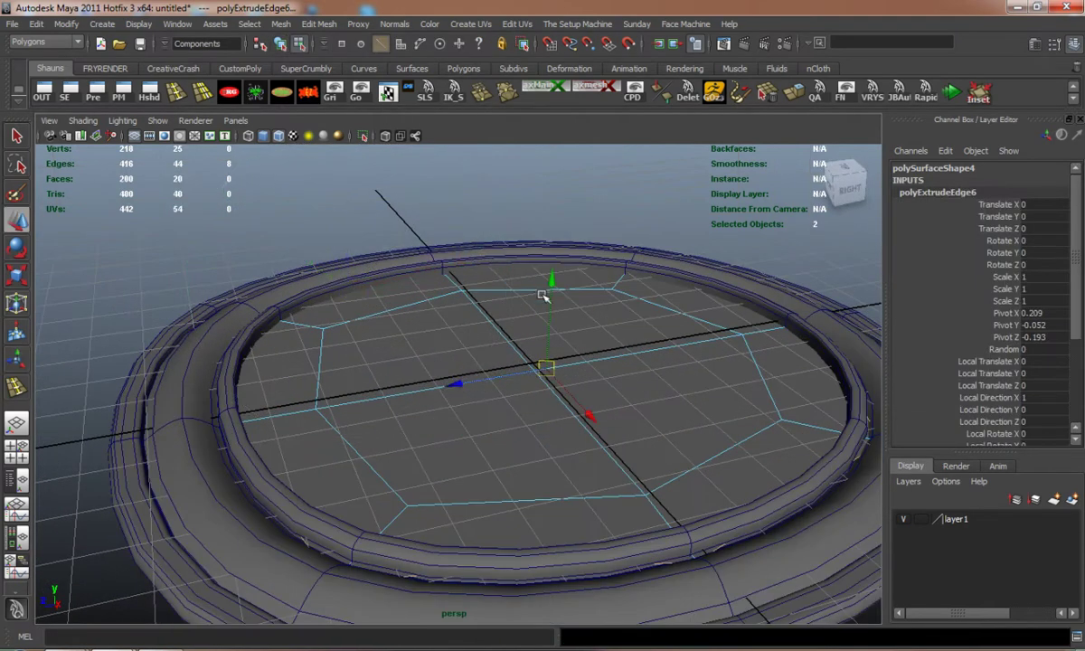
pyautogui.moveTo(550, 280); pyautogui.dragTo(550, 288)
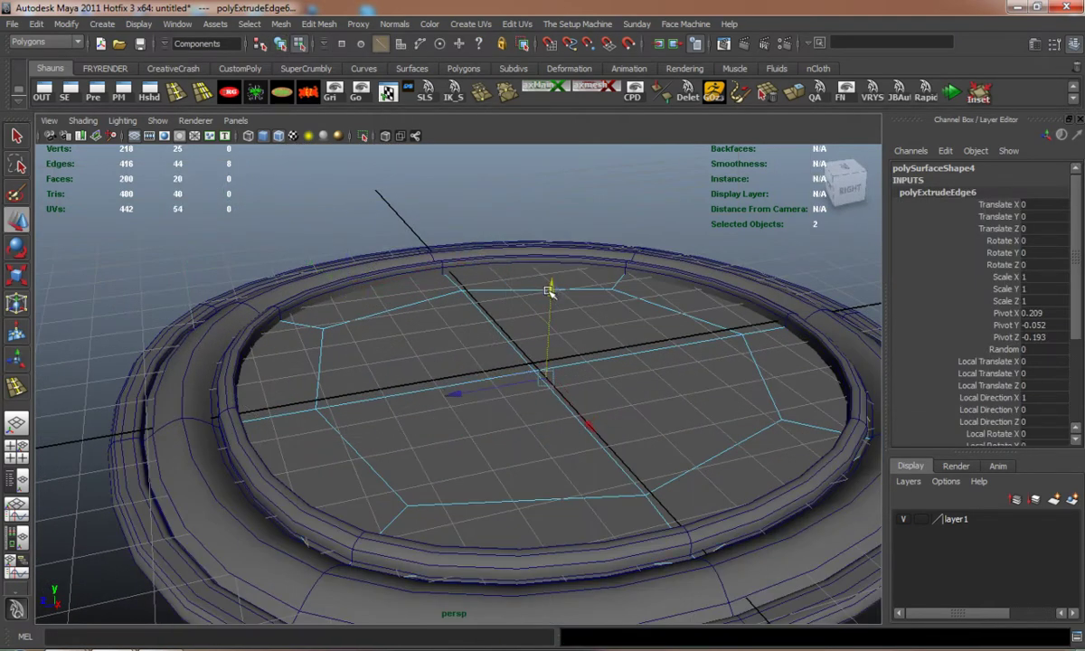
pyautogui.press('3')
pyautogui.keyDown('alt'); pyautogui.moveTo(368, 293); pyautogui.dragTo(375, 350); pyautogui.keyUp('alt')
pyautogui.keyDown('alt'); pyautogui.moveTo(365, 348); pyautogui.dragTo(423, 349, button='middle'); pyautogui.keyUp('alt')
# - Insert an edge loop close to the centre disc's outer rim, restore smooth preview and leave edge selection
pyautogui.press('1')
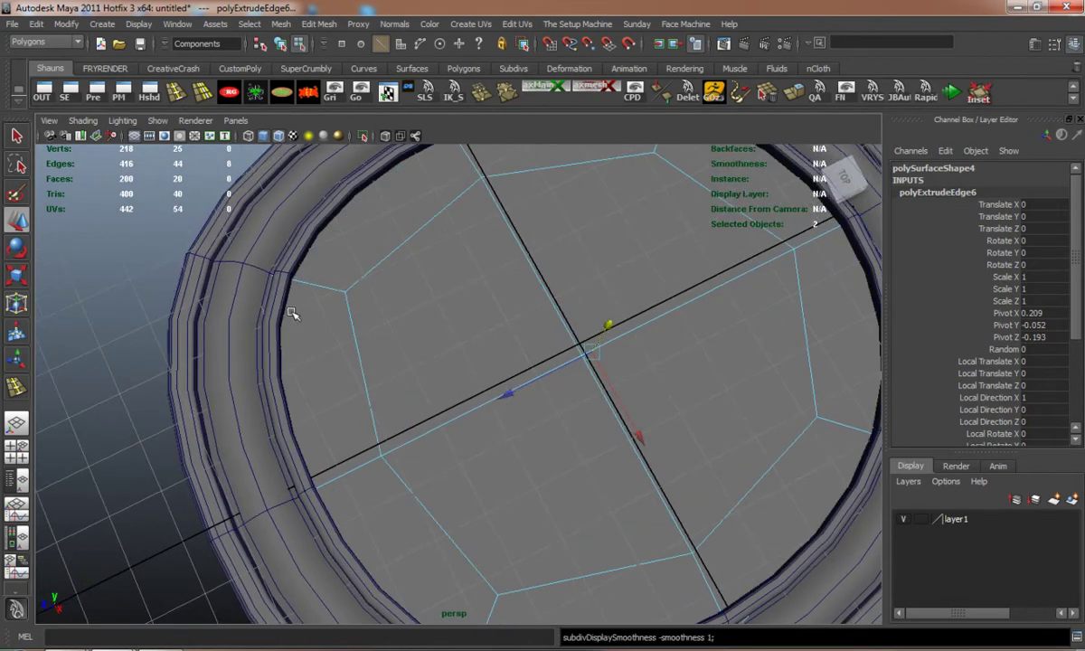
pyautogui.click(176, 95)
pyautogui.click(305, 288)
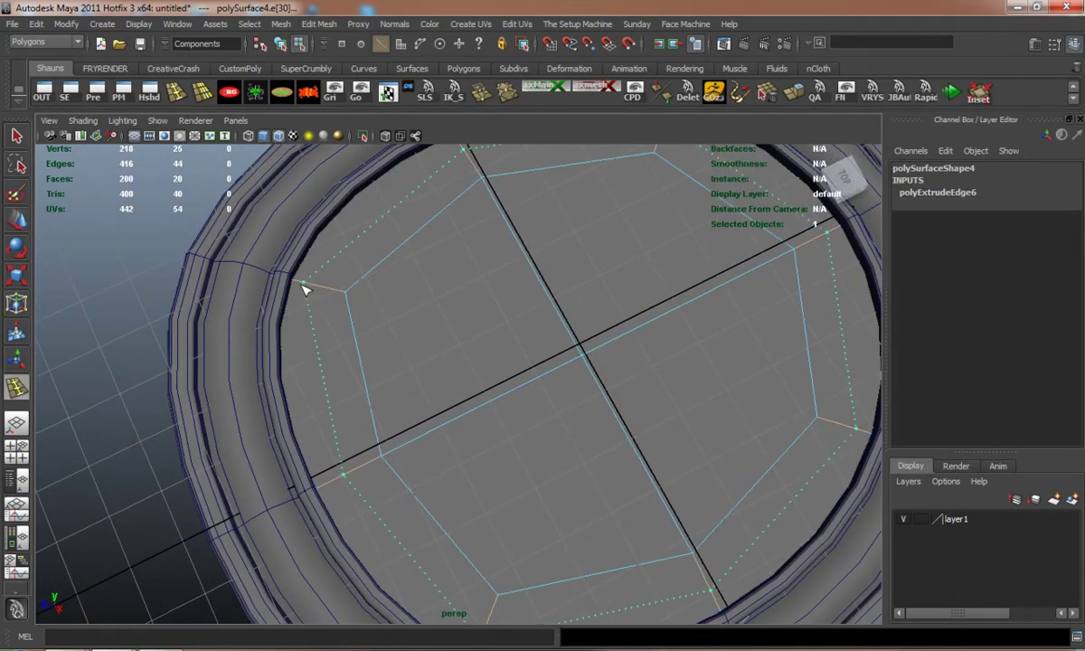
pyautogui.moveTo(284, 290); pyautogui.dragTo(286, 294)
pyautogui.press('w')
pyautogui.press('3')
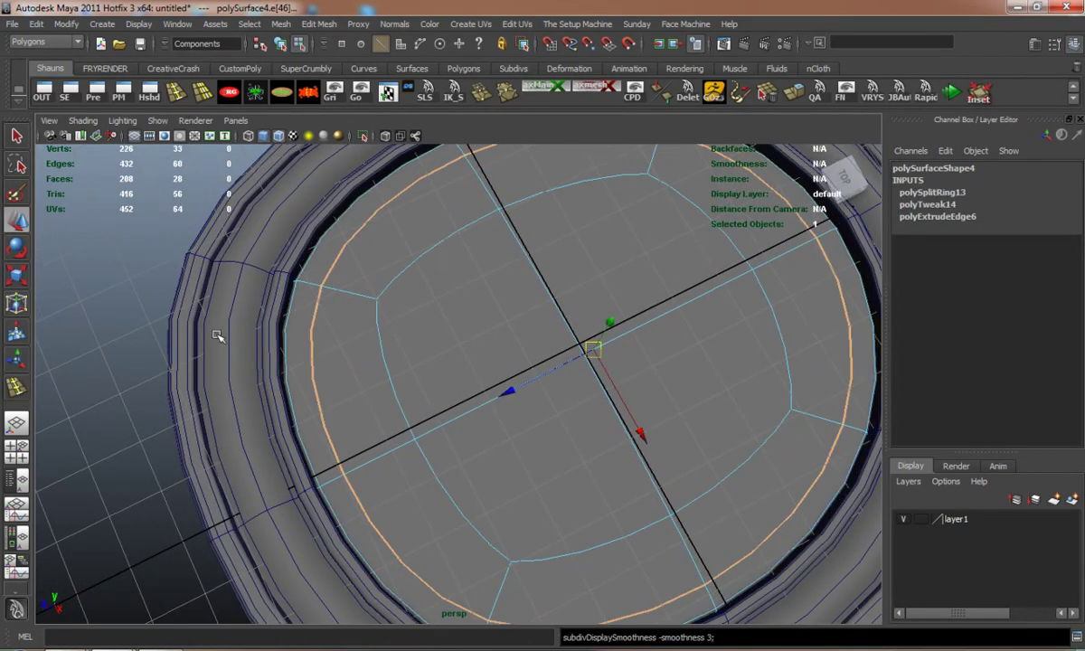
pyautogui.click(196, 350)
pyautogui.scroll(-5, 243, 354)
pyautogui.keyDown('alt'); pyautogui.moveTo(242, 353); pyautogui.dragTo(380, 318); pyautogui.keyUp('alt')
pyautogui.moveTo(379, 317); pyautogui.dragTo(414, 310, button='right')
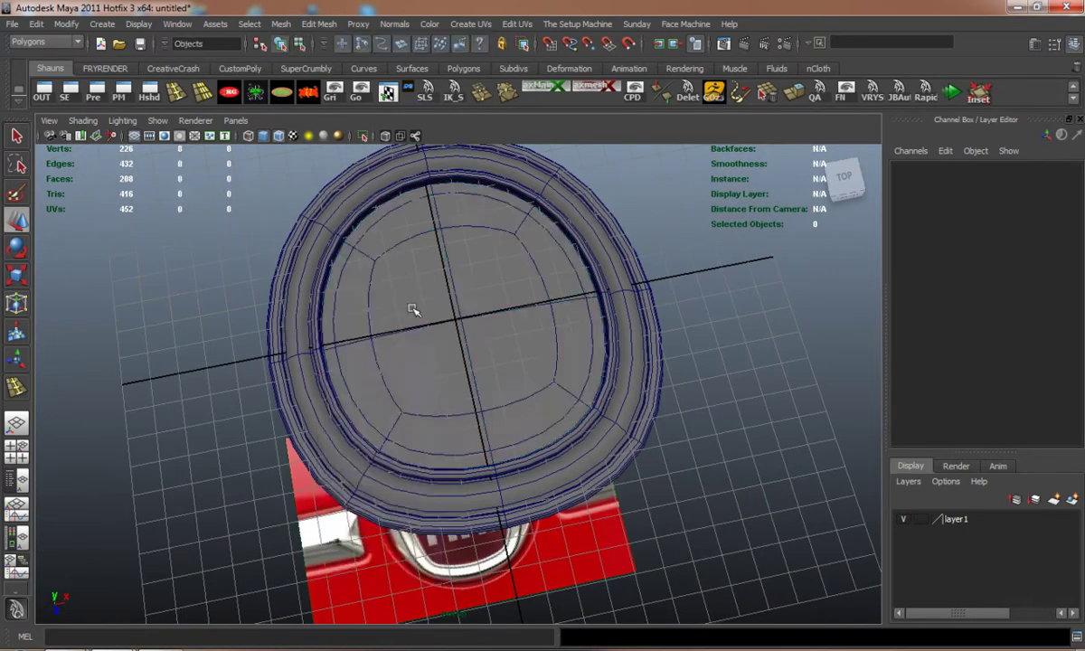
# - Select the middle vertex of the unsmoothed centre disc and undo a trial upward move
pyautogui.keyDown('alt'); pyautogui.moveTo(414, 311); pyautogui.dragTo(405, 339); pyautogui.keyUp('alt')
pyautogui.keyDown('alt'); pyautogui.moveTo(405, 339); pyautogui.dragTo(413, 342, button='middle'); pyautogui.keyUp('alt')
pyautogui.scroll(3, 411, 342)
pyautogui.moveTo(407, 322); pyautogui.dragTo(420, 297, button='right')
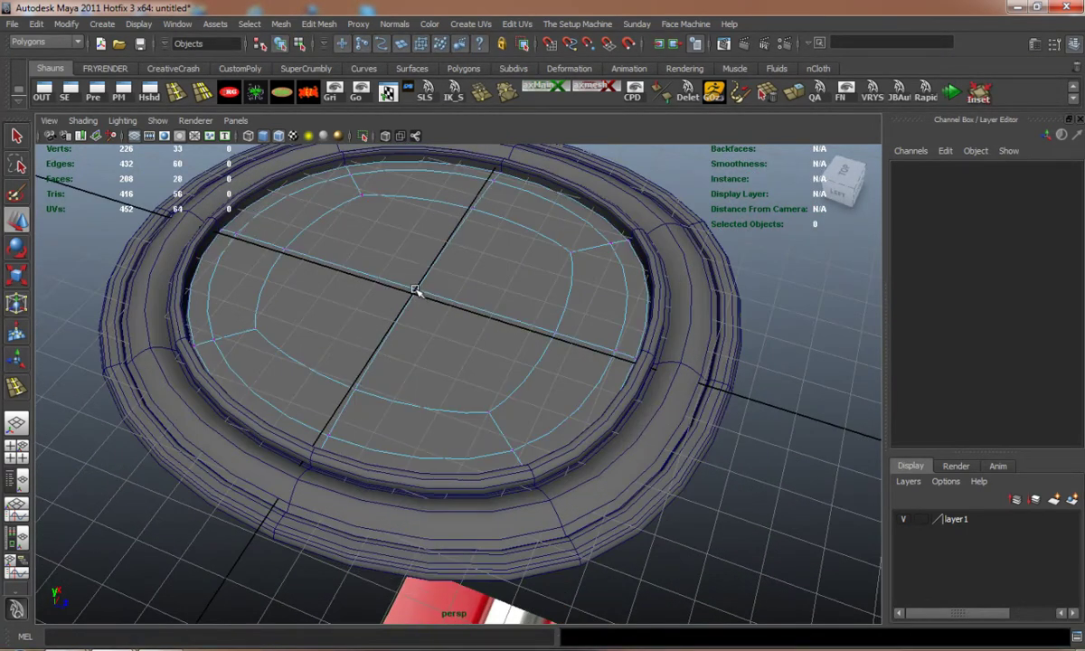
pyautogui.click(416, 289)
pyautogui.press('1')
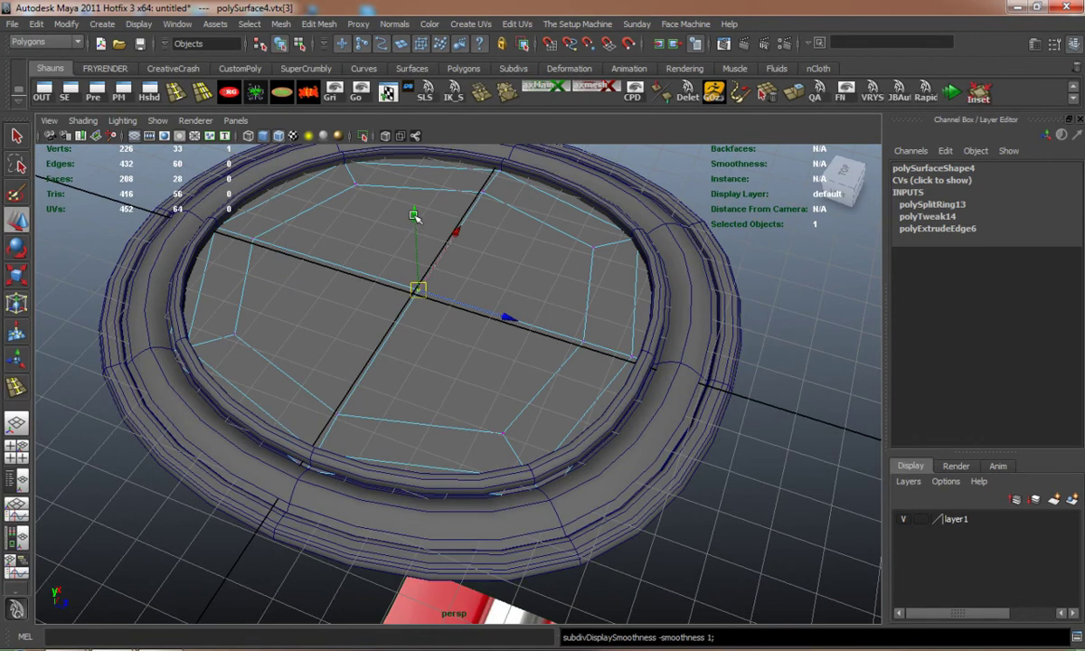
pyautogui.moveTo(416, 215); pyautogui.dragTo(415, 193)
pyautogui.hotkey('ctrl', 'z')
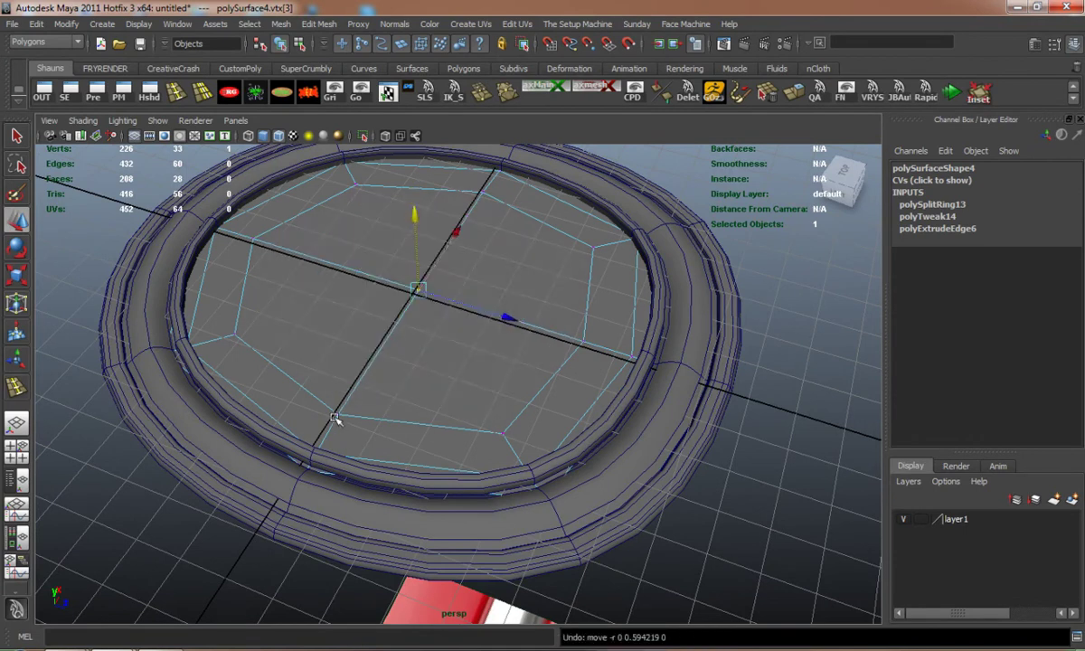
# - Add two opposite inner-ring vertices of the centre disc to the selection and undo another trial raise
pyautogui.keyDown('shift'); pyautogui.click(335, 418); pyautogui.keyUp('shift')
pyautogui.keyDown('shift'); pyautogui.click(482, 193); pyautogui.keyUp('shift')
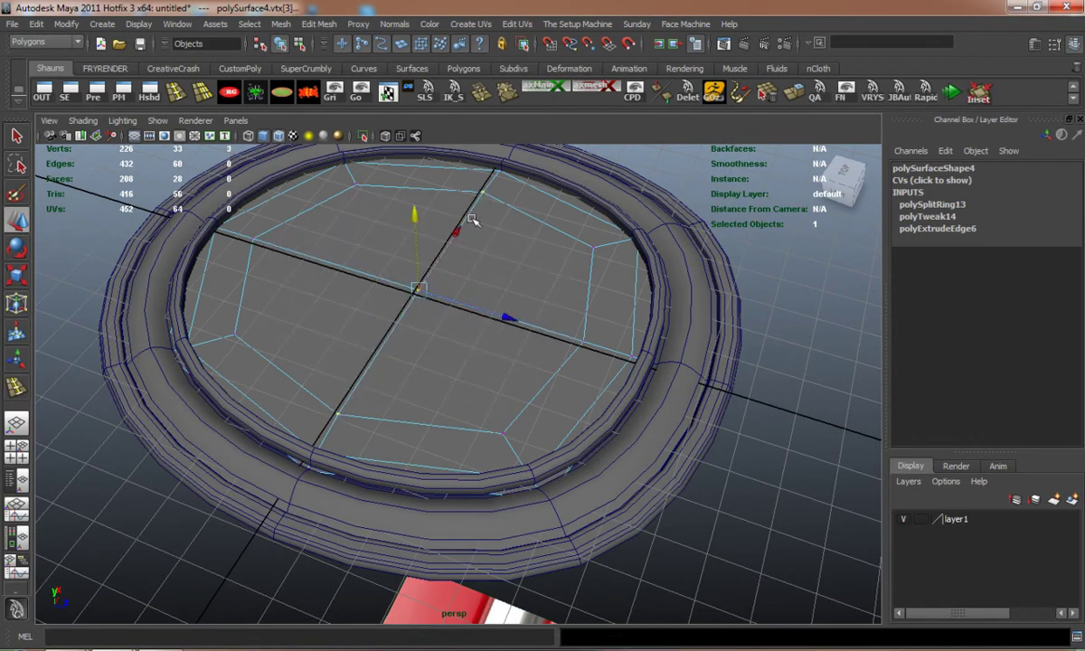
pyautogui.moveTo(416, 215); pyautogui.dragTo(413, 197)
pyautogui.hotkey('ctrl', 'z')
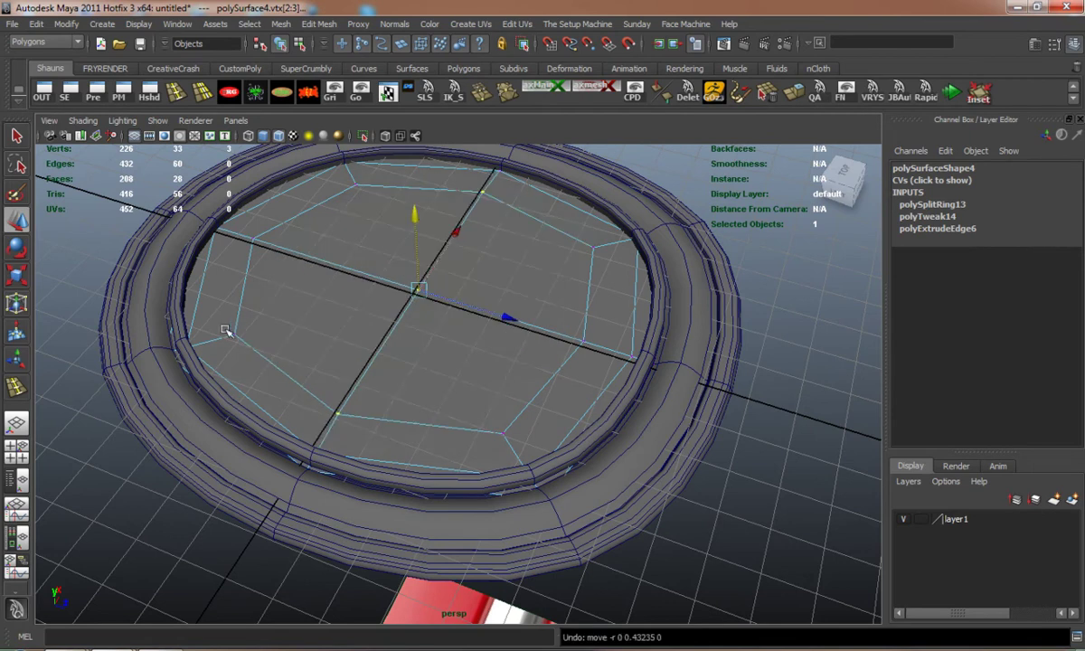
# - Add the remaining inner-ring vertices, enable soft selection and smooth preview, and raise them to dome the centre disc
pyautogui.keyDown('shift'); pyautogui.click(234, 335); pyautogui.keyUp('shift')
pyautogui.keyDown('shift'); pyautogui.click(253, 240); pyautogui.keyUp('shift')
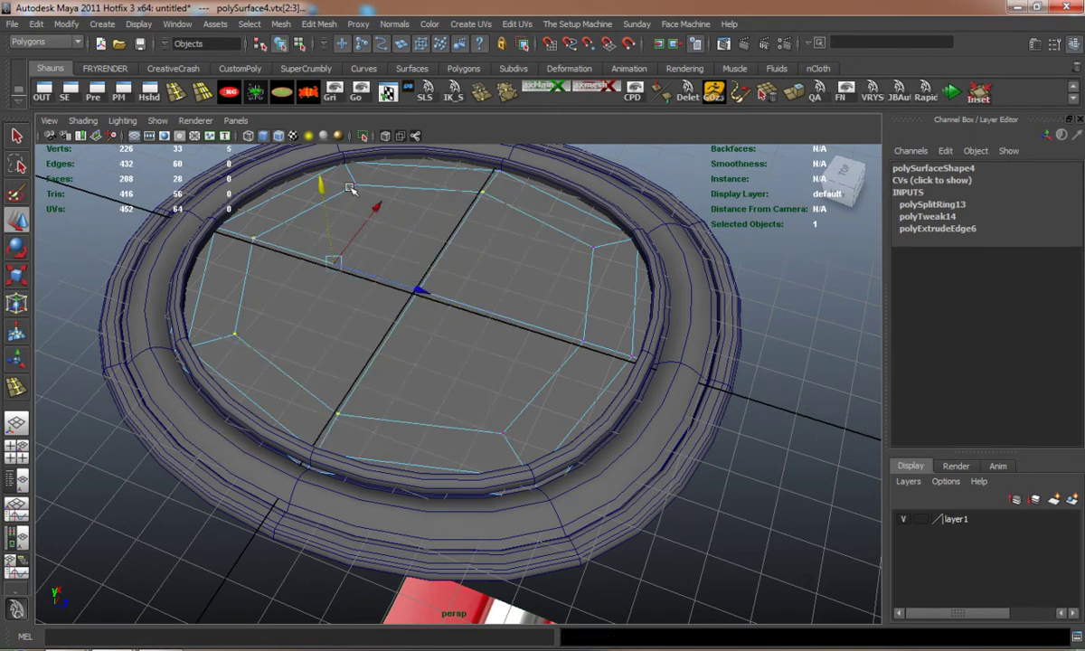
pyautogui.keyDown('shift'); pyautogui.click(592, 245); pyautogui.keyUp('shift')
pyautogui.keyDown('shift'); pyautogui.click(584, 341); pyautogui.keyUp('shift')
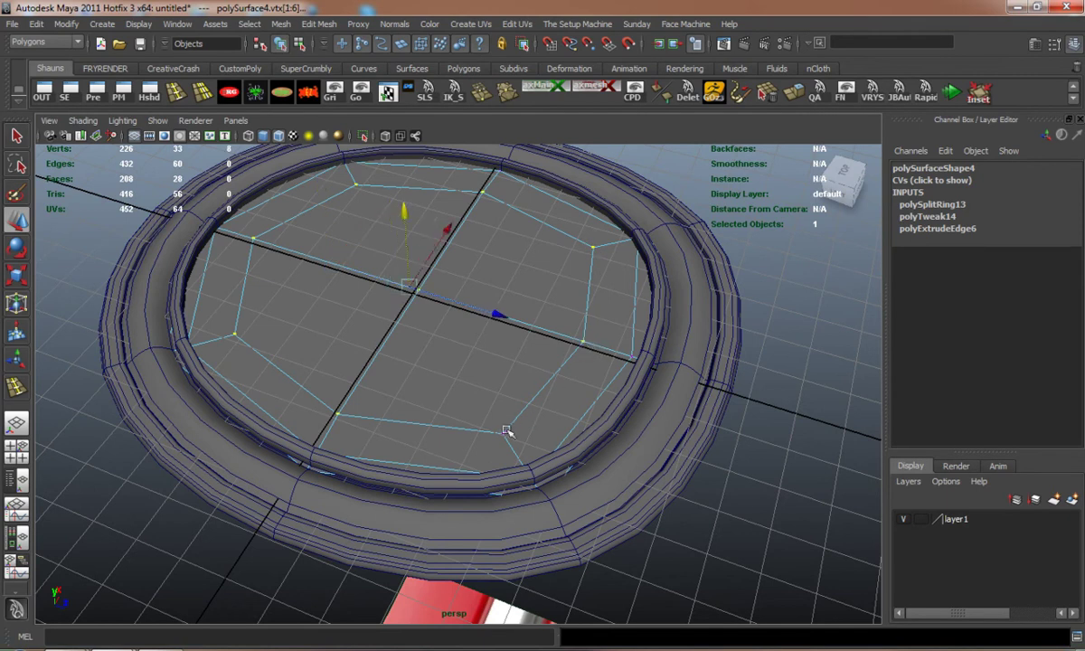
pyautogui.press('b')
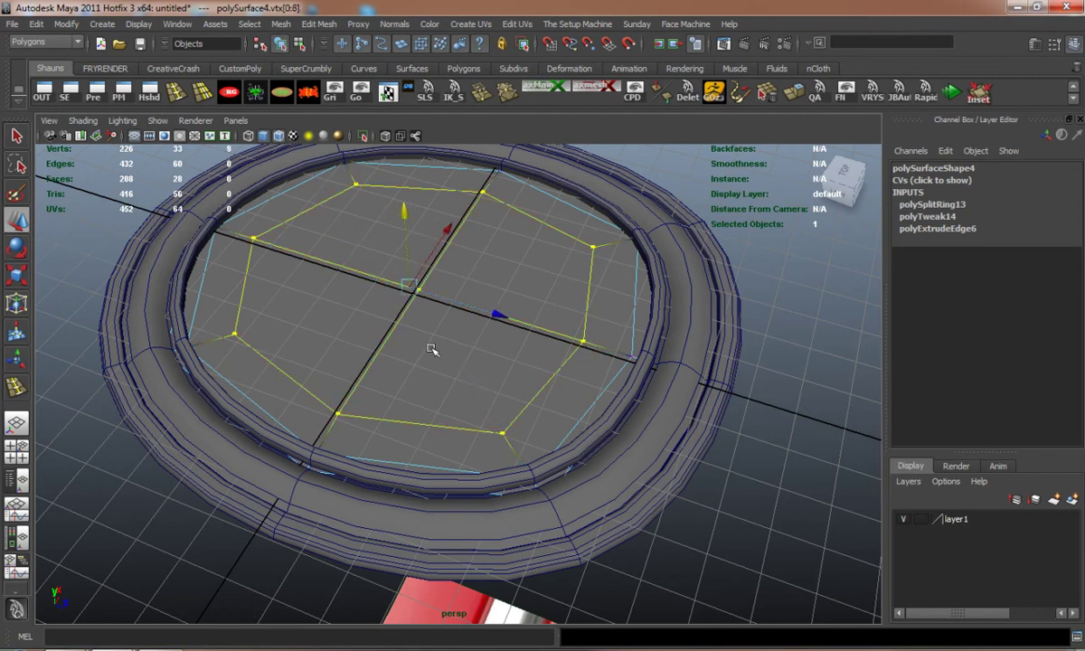
pyautogui.press('3')
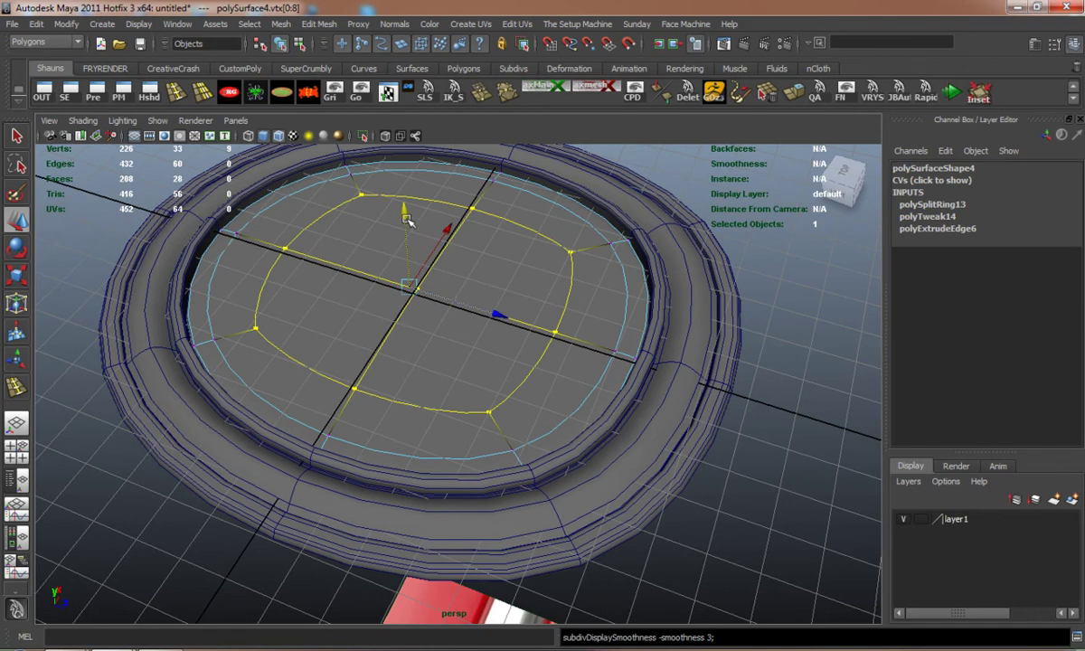
pyautogui.moveTo(405, 232); pyautogui.dragTo(387, 194)
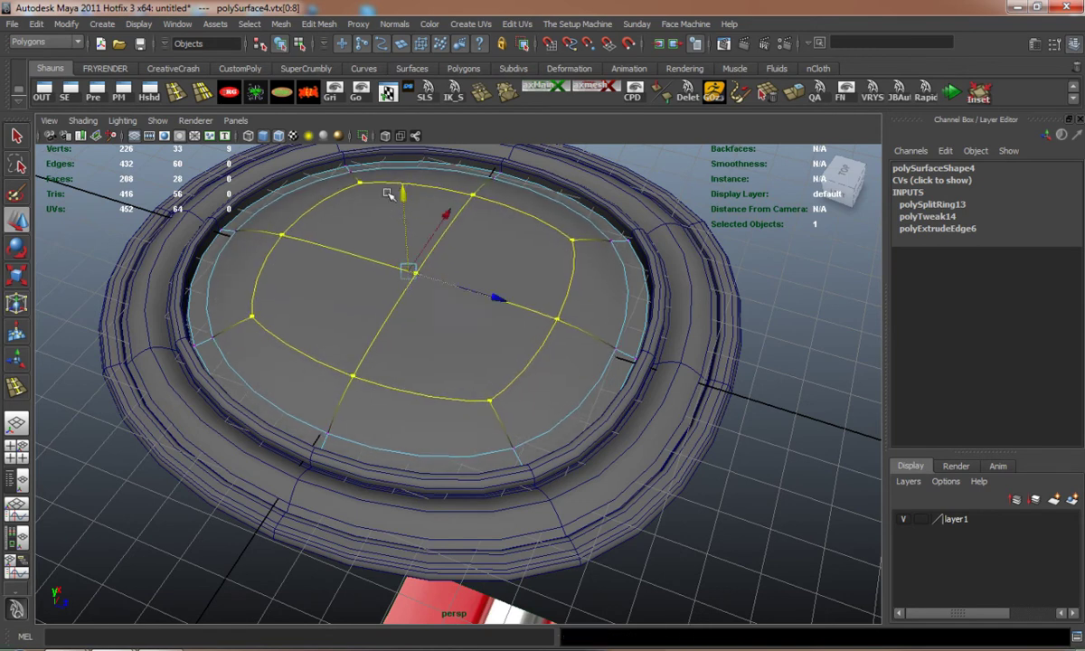
# - Select the edge loop near the domed disc's rim and raise it slightly with soft selection
pyautogui.click(107, 237)
pyautogui.keyDown('alt'); pyautogui.moveTo(469, 389); pyautogui.dragTo(339, 362); pyautogui.keyUp('alt')
pyautogui.moveTo(341, 362); pyautogui.dragTo(342, 328, button='right')
pyautogui.click(341, 363)
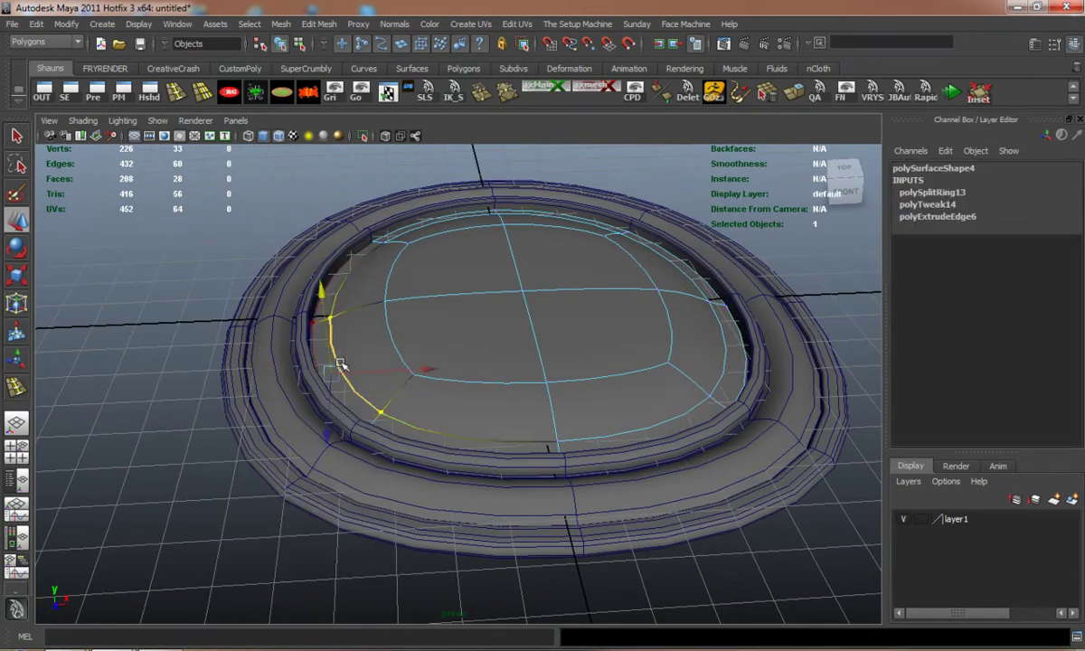
pyautogui.moveTo(524, 222); pyautogui.dragTo(527, 211)
pyautogui.click(174, 312)
# - Open the text creation options and enter FIAT as the text
pyautogui.keyDown('alt'); pyautogui.moveTo(210, 349); pyautogui.dragTo(214, 389); pyautogui.keyUp('alt')
pyautogui.keyDown('alt'); pyautogui.moveTo(214, 389); pyautogui.dragTo(163, 368, button='right'); pyautogui.keyUp('alt')
pyautogui.keyDown('alt'); pyautogui.moveTo(212, 384); pyautogui.dragTo(262, 419); pyautogui.keyUp('alt')
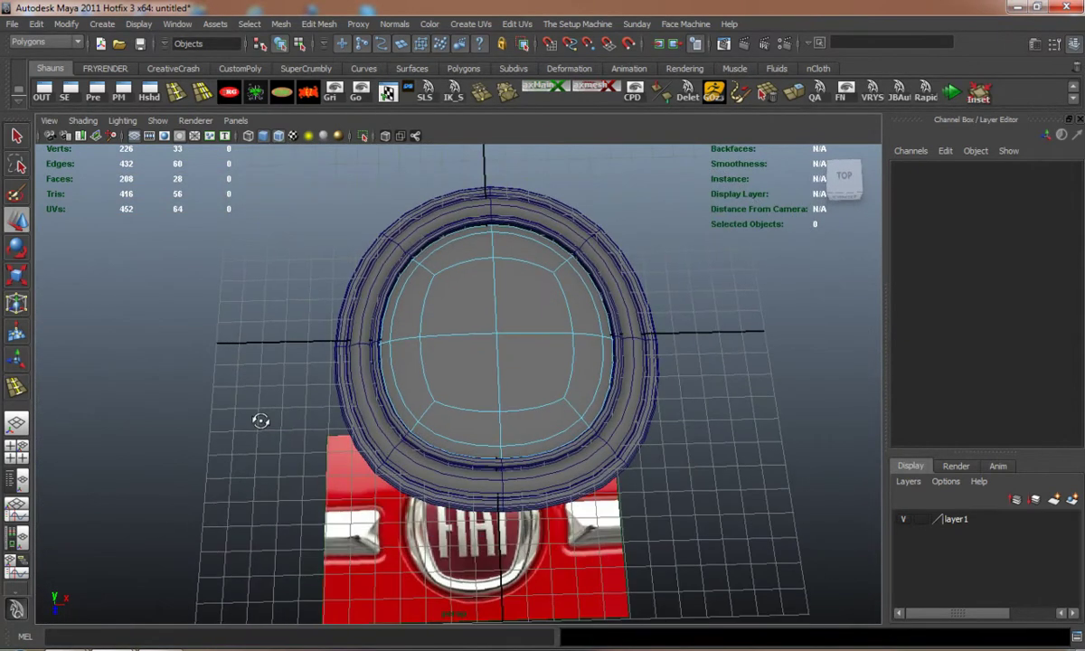
pyautogui.keyDown('alt'); pyautogui.moveTo(261, 420); pyautogui.dragTo(222, 438, button='middle'); pyautogui.keyUp('alt')
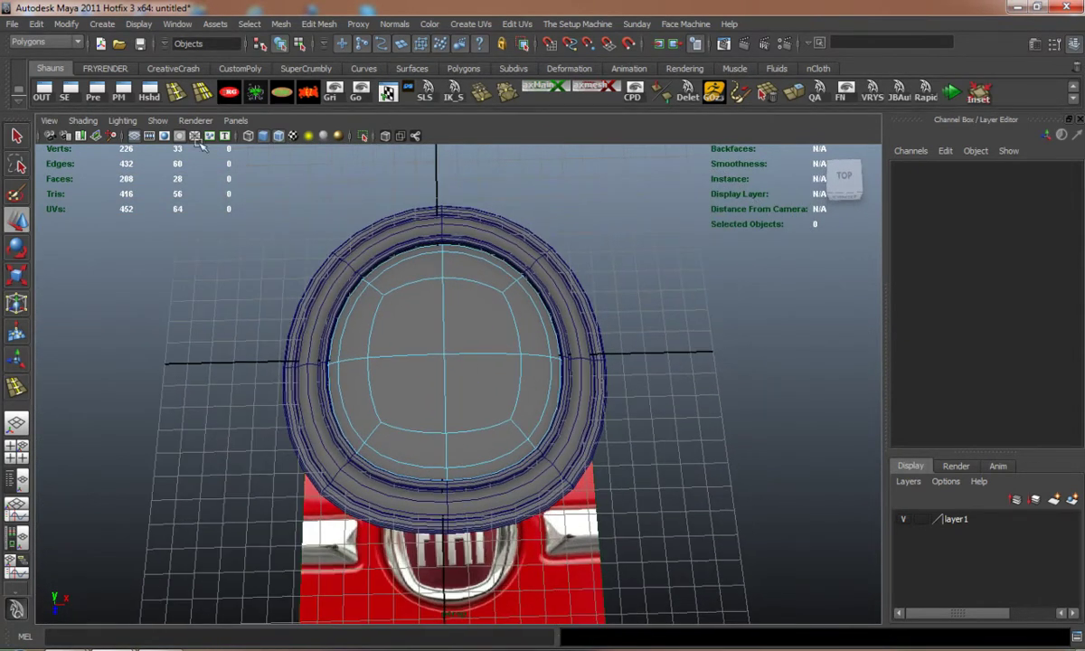
pyautogui.click(103, 25)
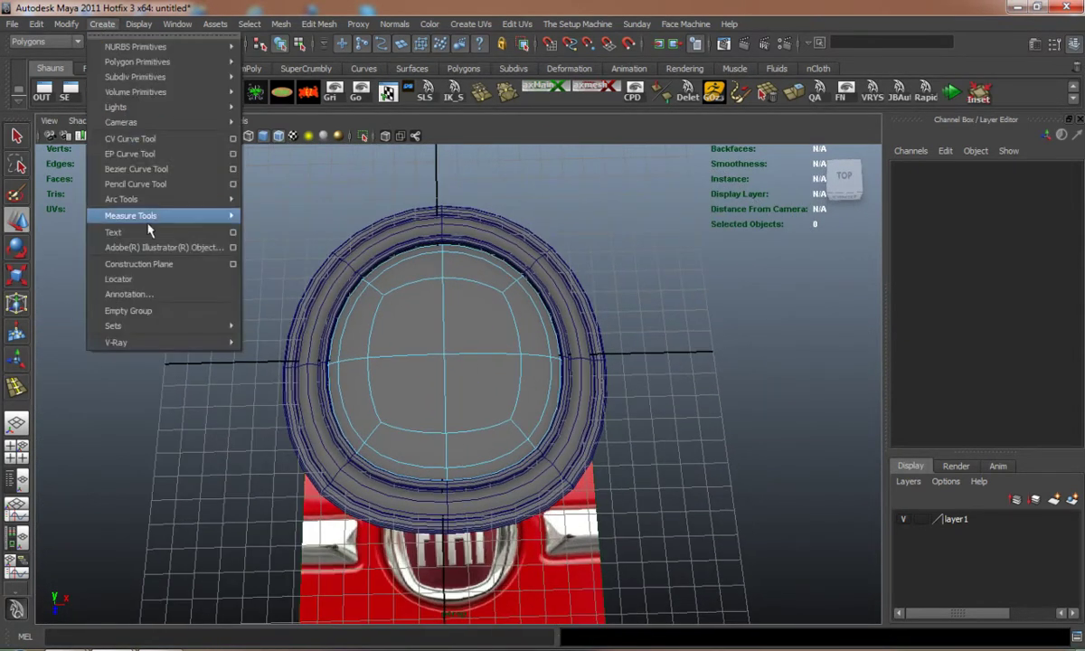
pyautogui.click(235, 234)
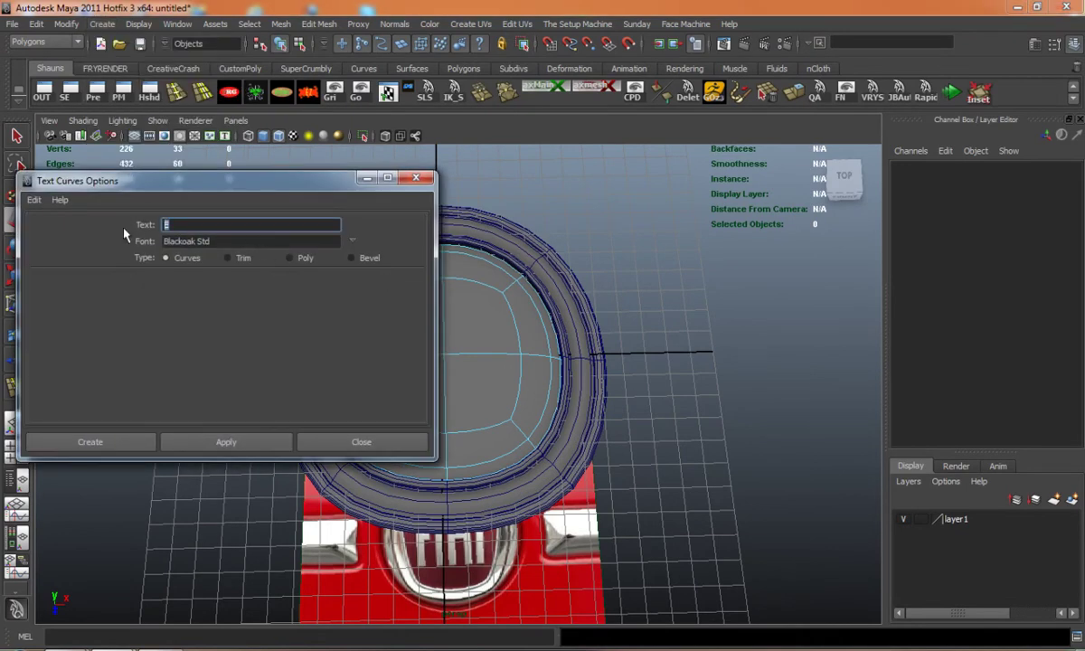
pyautogui.write('FIAT')
# - Set the text font to Franklin Gothic Medium, create the text as curves and close the options
pyautogui.click(352, 240)
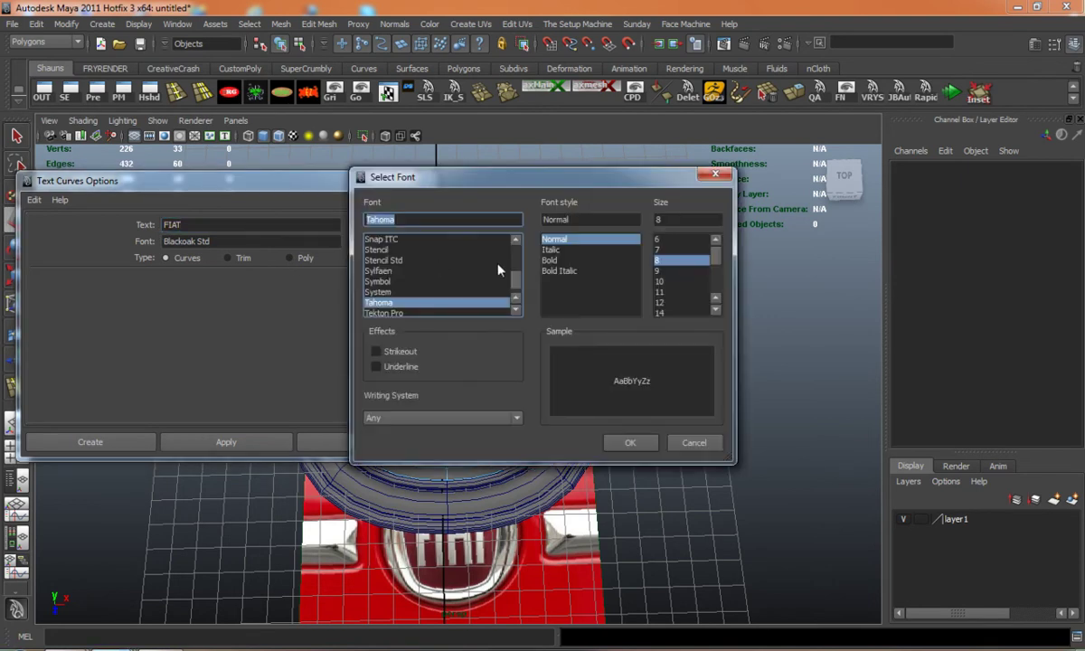
pyautogui.scroll(15, 516, 273)
pyautogui.click(452, 281)
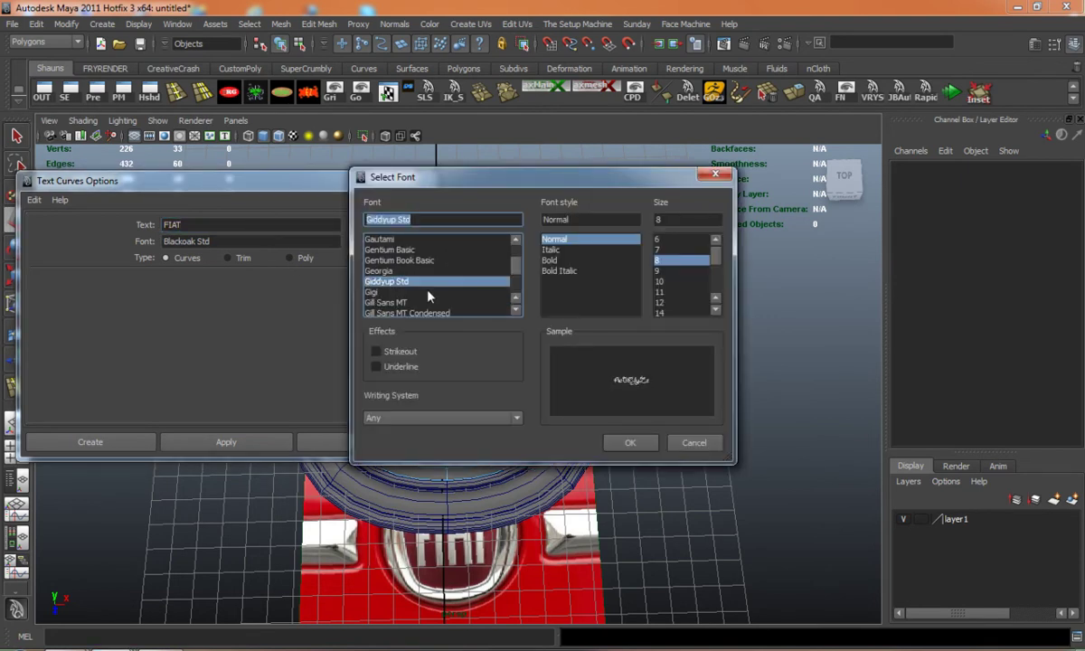
pyautogui.press('Up')
pyautogui.press('Up')
pyautogui.press('Up')
pyautogui.press('Up')
pyautogui.press('Up')
pyautogui.press('Up')
pyautogui.press('Up')
pyautogui.press('Up')
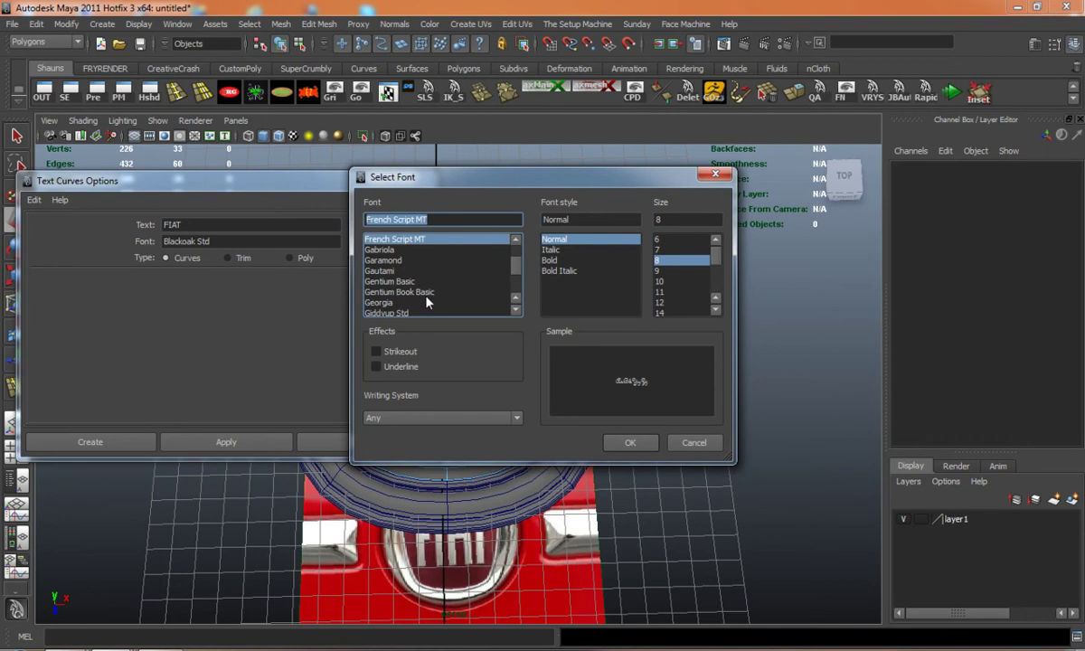
pyautogui.press('Up')
pyautogui.press('Up')
pyautogui.press('Up')
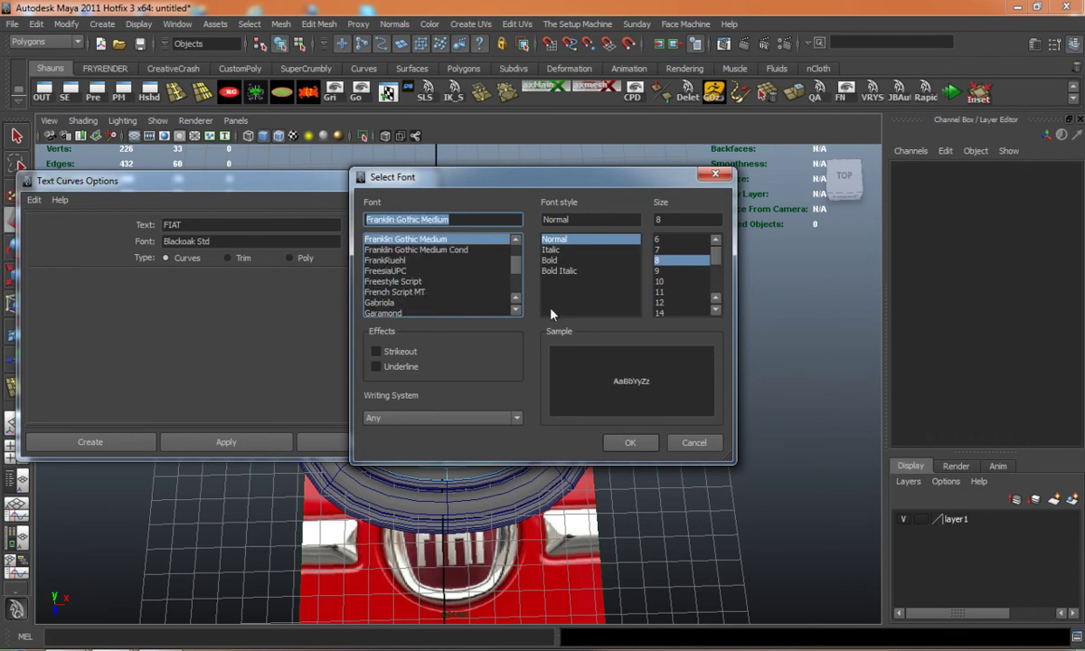
pyautogui.click(630, 444)
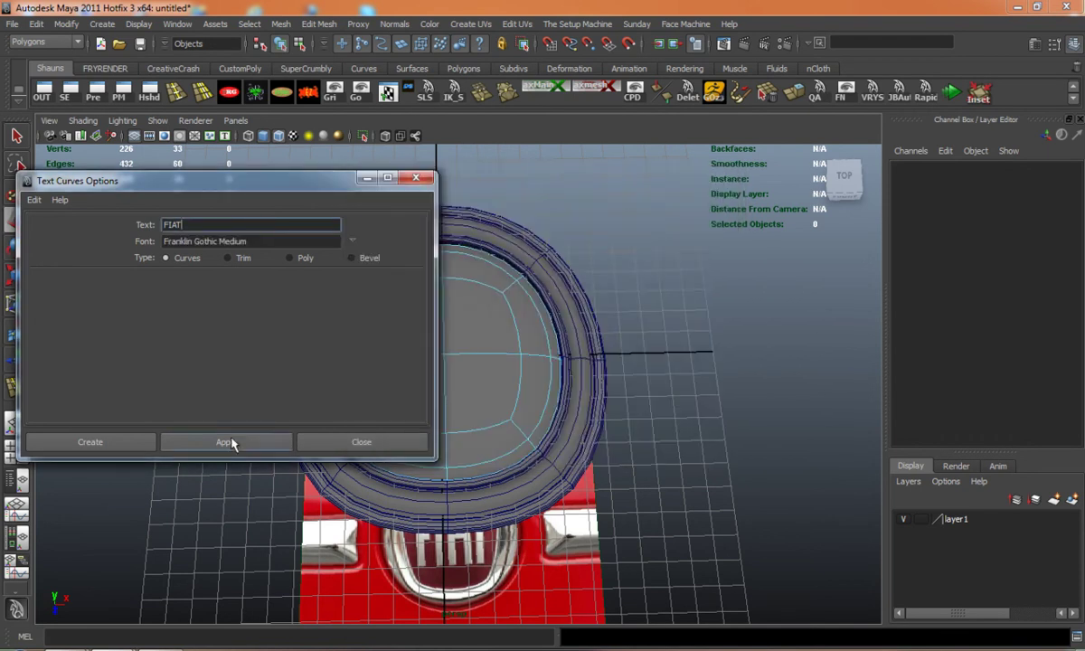
pyautogui.click(109, 447)
pyautogui.click(415, 178)
# - Move the whole FIAT text group to Translate X -2.661 and raise it well above the badge
pyautogui.keyDown('alt'); pyautogui.moveTo(414, 181); pyautogui.dragTo(446, 297); pyautogui.keyUp('alt')
pyautogui.moveTo(467, 352); pyautogui.dragTo(468, 352)
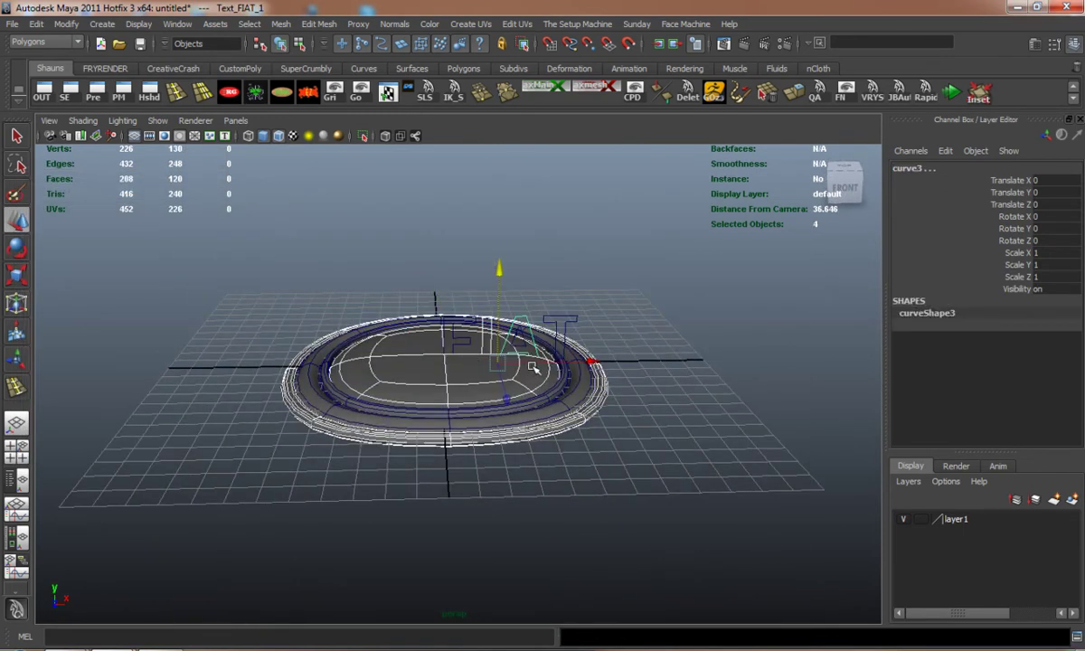
pyautogui.hotkey('ctrl', 'z')
pyautogui.moveTo(544, 361); pyautogui.dragTo(486, 361)
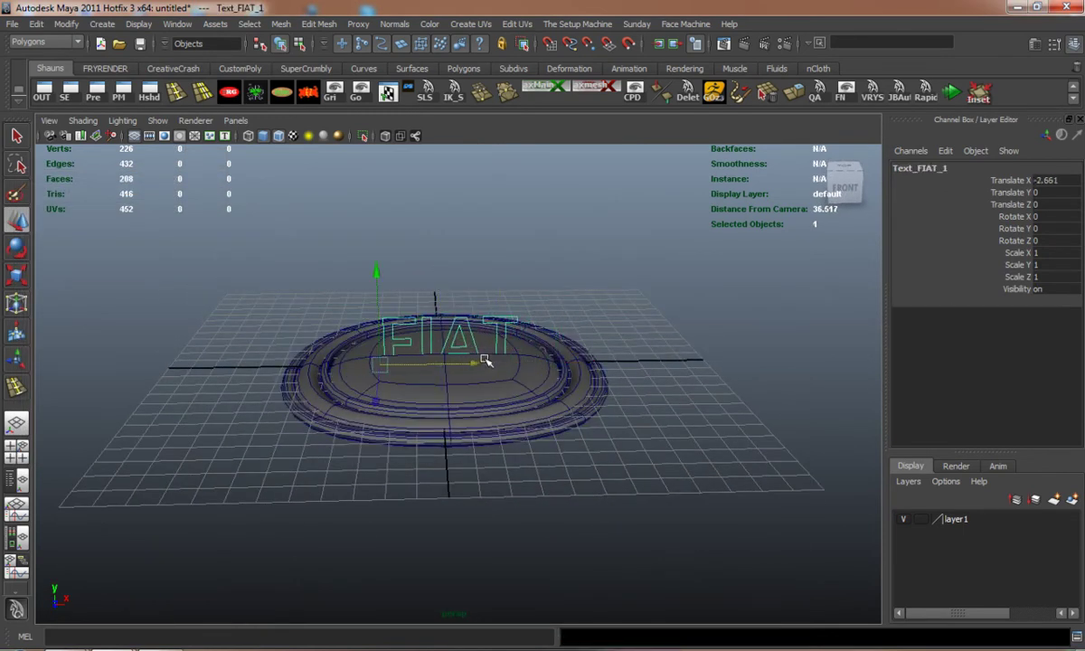
pyautogui.moveTo(384, 274); pyautogui.dragTo(584, 256)
pyautogui.click(280, 232)
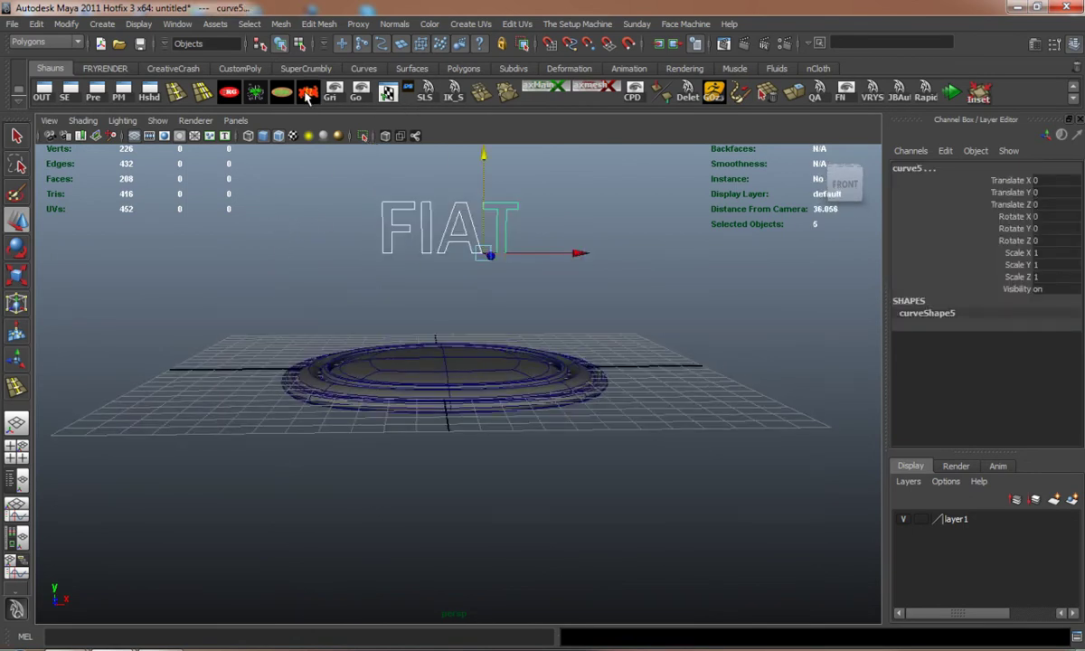
pyautogui.click(226, 213)
# - Reset the Bevel Plus options to their defaults and bevel the F curve into a solid polygon letter
pyautogui.press('F5')
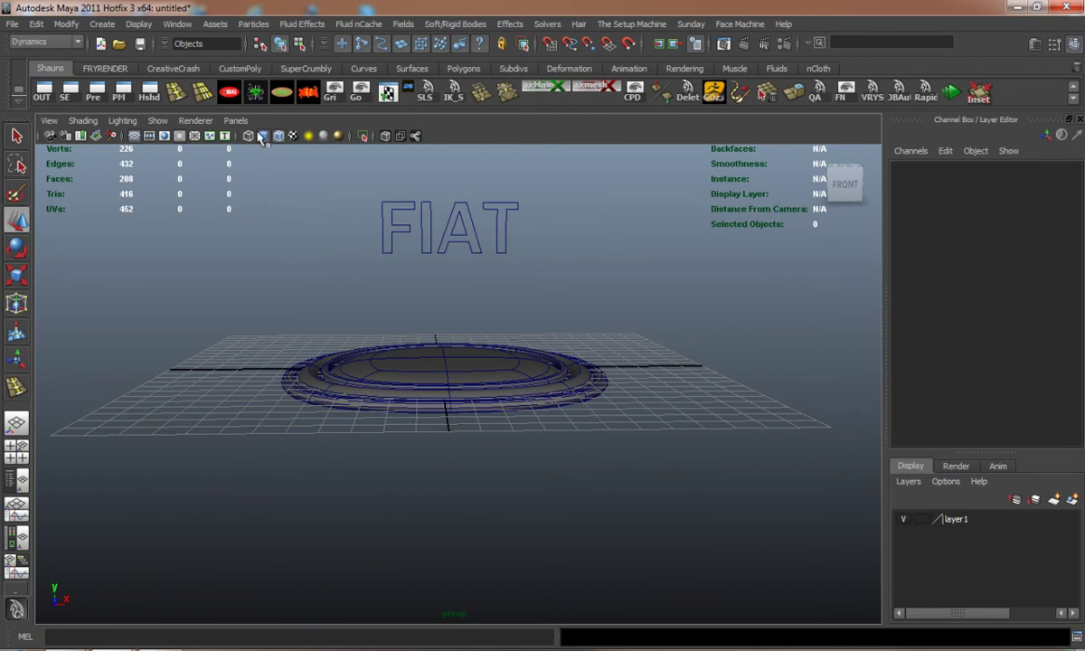
pyautogui.press('F4')
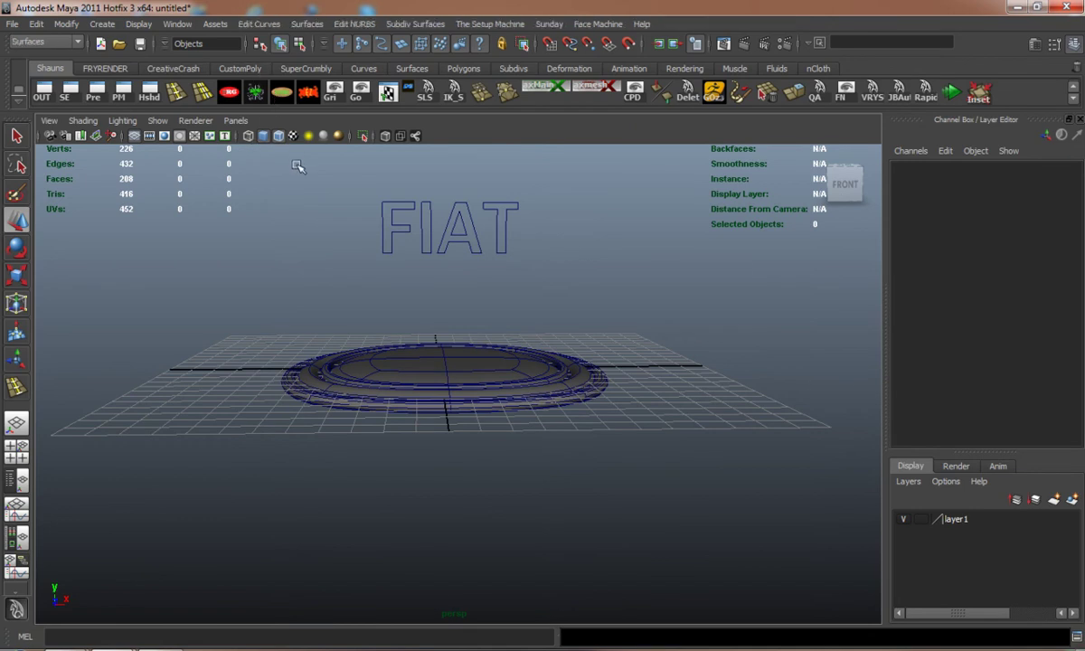
pyautogui.keyDown('alt'); pyautogui.moveTo(298, 167); pyautogui.dragTo(320, 241, button='middle'); pyautogui.keyUp('alt')
pyautogui.click(400, 262)
pyautogui.click(259, 24)
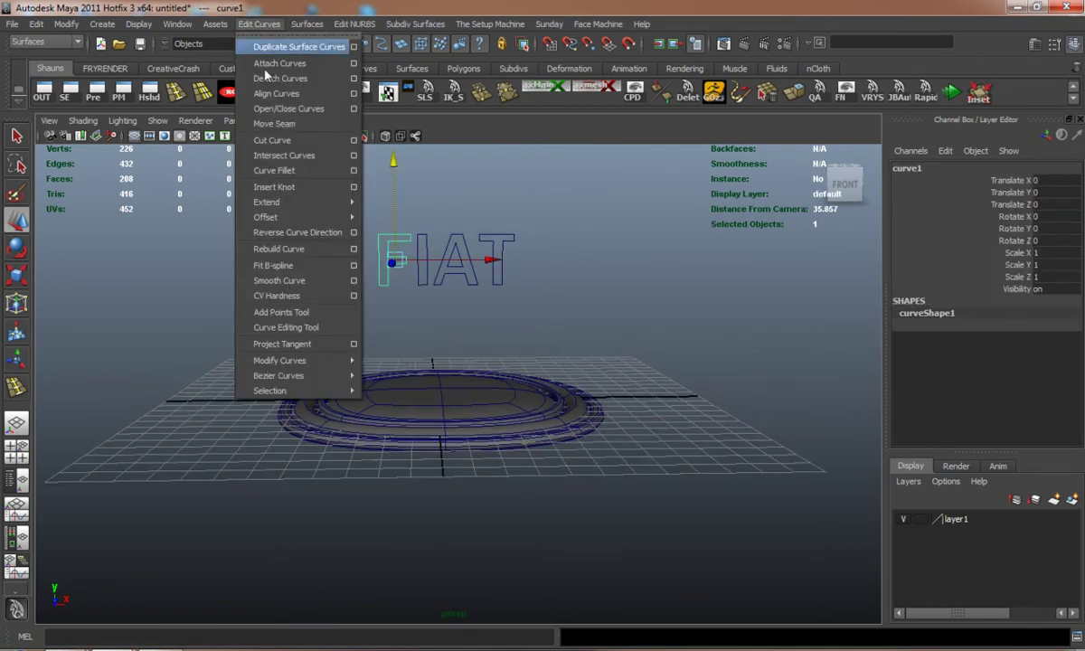
pyautogui.moveTo(307, 23)
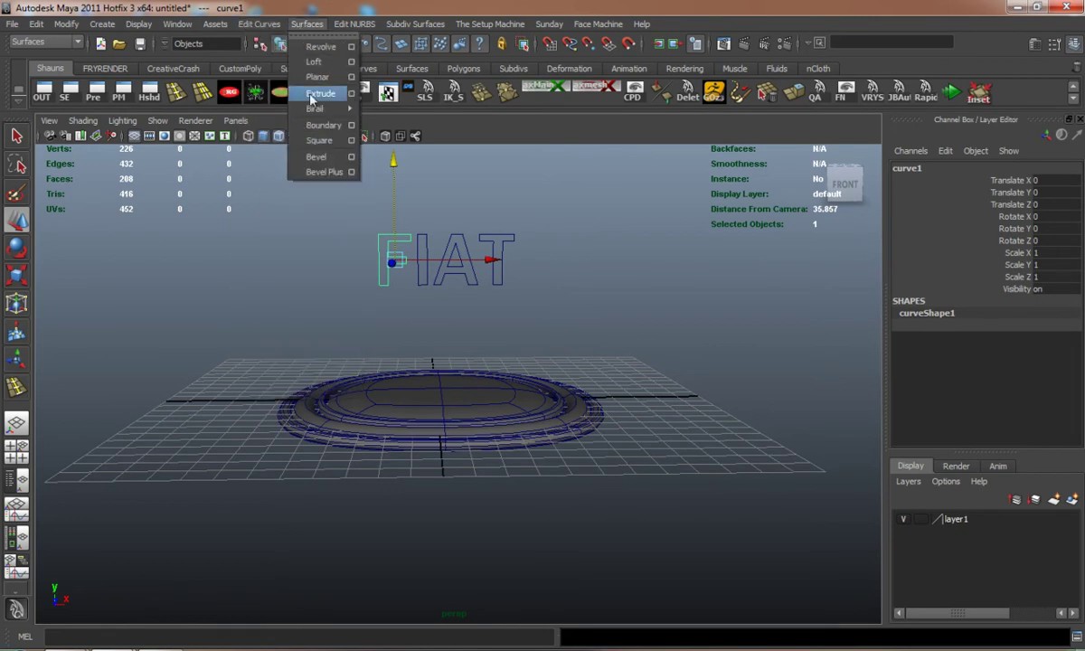
pyautogui.click(351, 172)
pyautogui.click(34, 200)
pyautogui.click(50, 237)
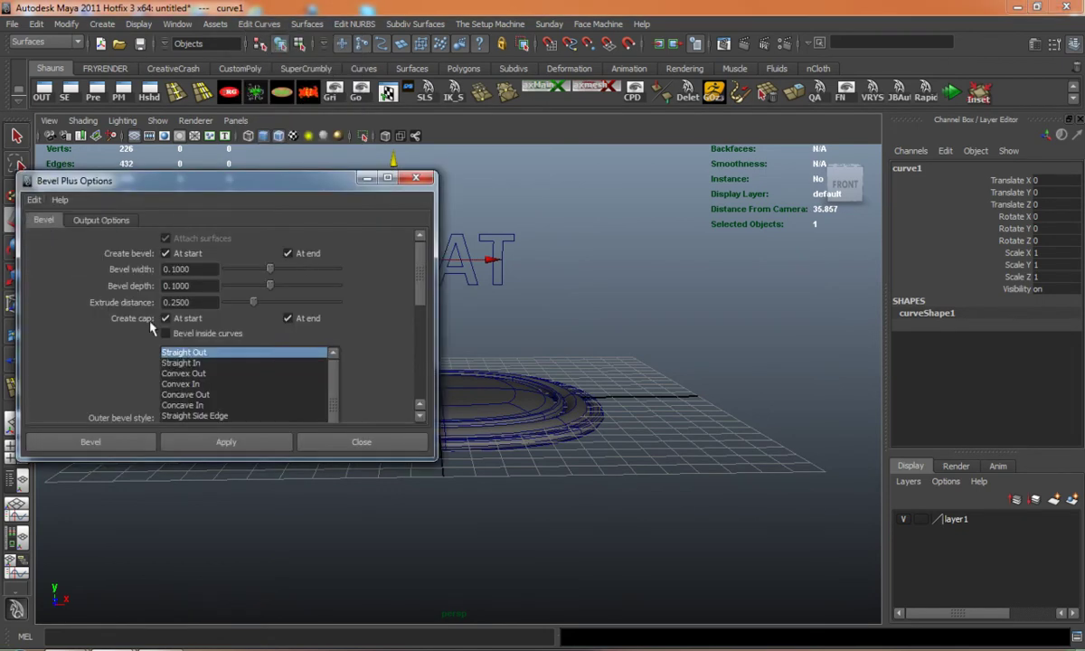
pyautogui.click(215, 445)
pyautogui.moveTo(346, 181); pyautogui.dragTo(185, 188)
pyautogui.scroll(3, 426, 370)
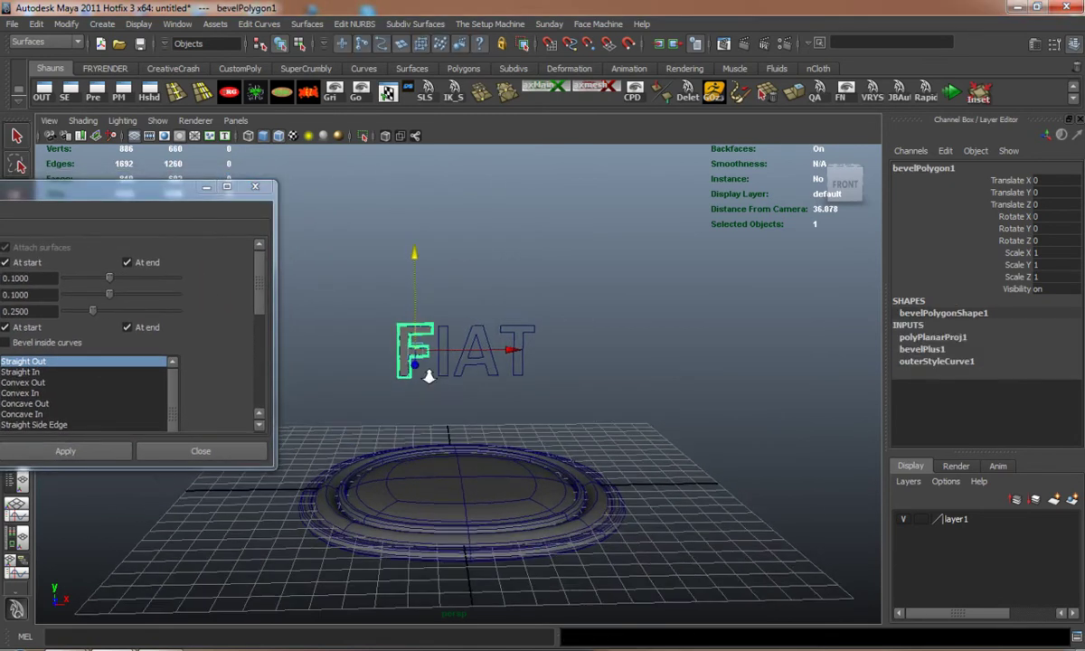
# - Bevel the I, A and T curves into solid letters with the same Bevel Plus settings and close the options
pyautogui.click(438, 371)
pyautogui.click(129, 448)
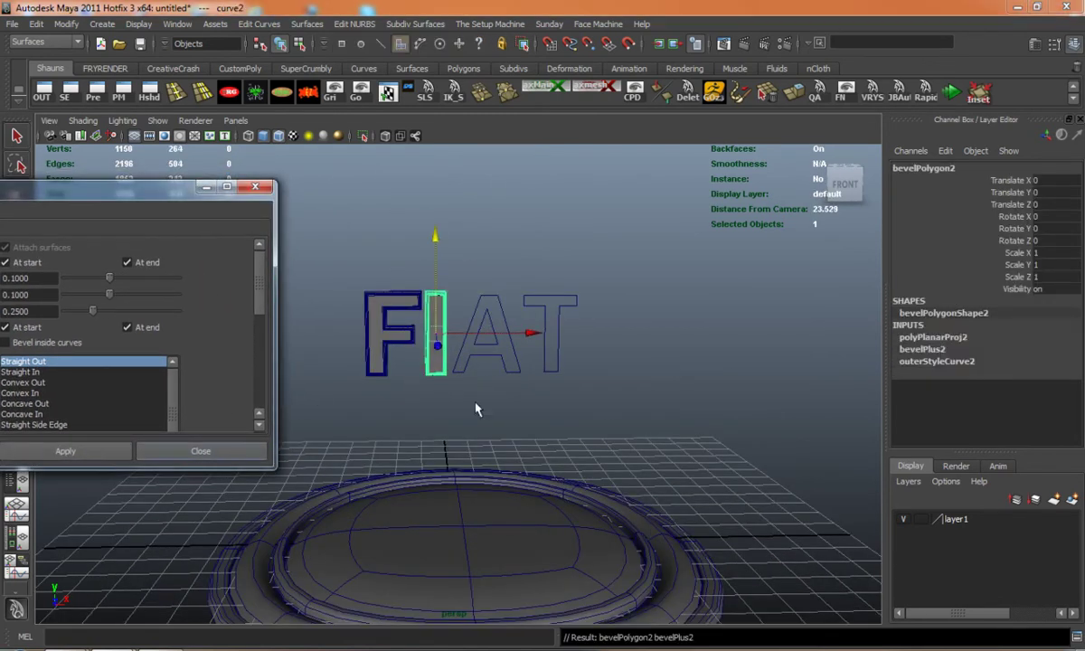
pyautogui.click(477, 407)
pyautogui.click(504, 372)
pyautogui.click(128, 452)
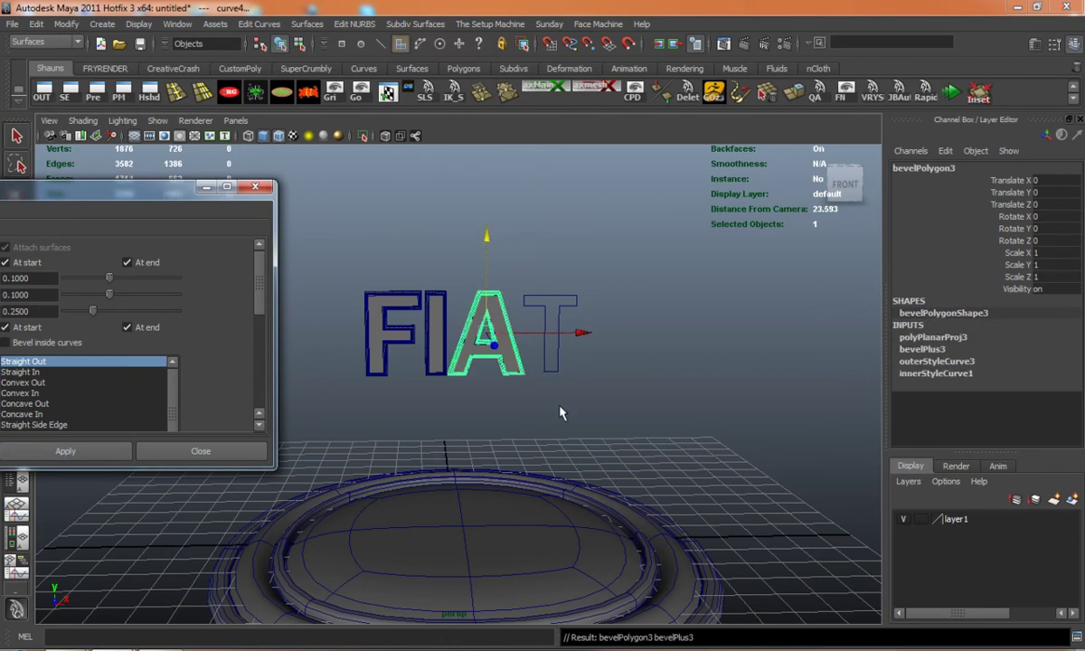
pyautogui.click(578, 400)
pyautogui.moveTo(531, 281); pyautogui.dragTo(606, 351)
pyautogui.click(124, 456)
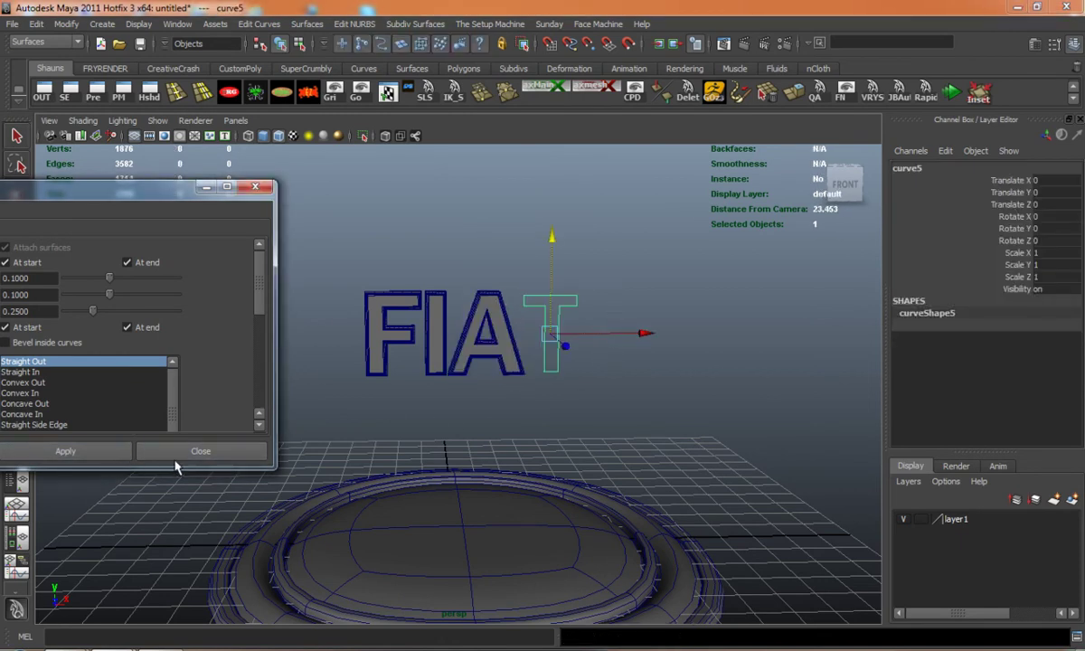
pyautogui.click(181, 451)
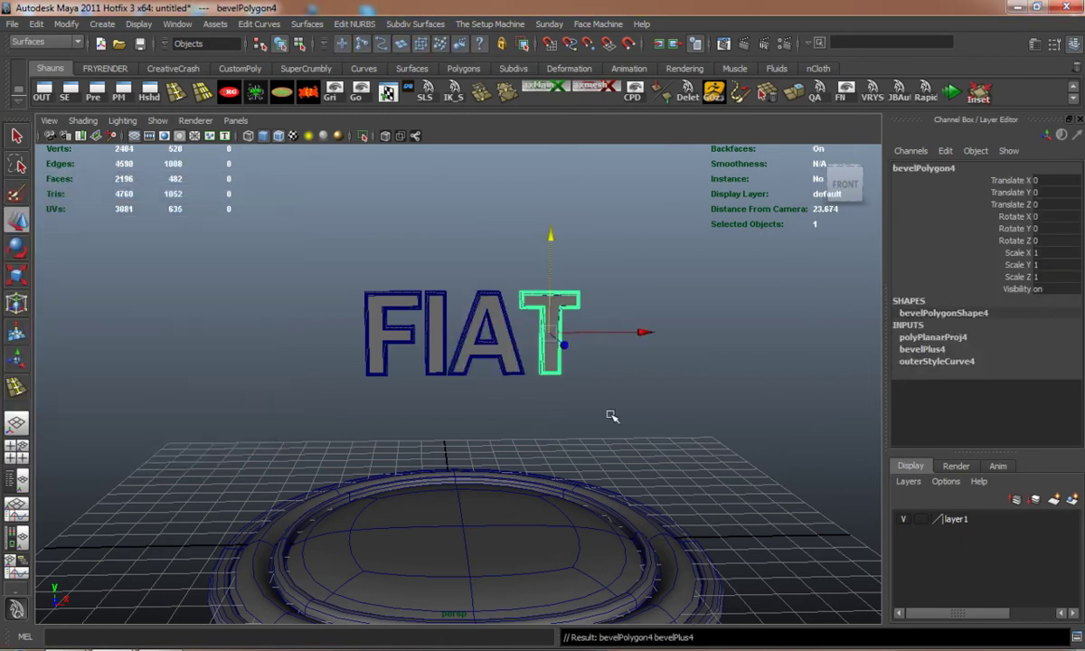
# - Select the four bevelled letters, delete their history and move them down clear of the original text curves
pyautogui.click(610, 417)
pyautogui.scroll(3, 527, 376)
pyautogui.click(583, 312)
pyautogui.keyDown('shift'); pyautogui.click(485, 308); pyautogui.keyUp('shift')
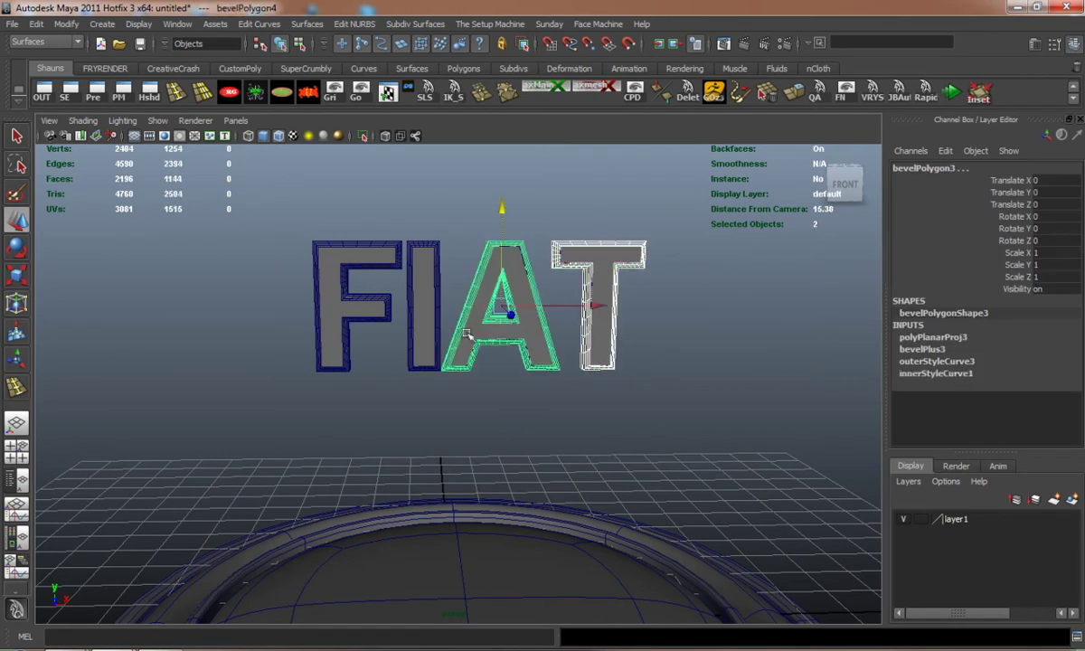
pyautogui.keyDown('shift'); pyautogui.click(430, 328); pyautogui.keyUp('shift')
pyautogui.keyDown('shift'); pyautogui.click(335, 317); pyautogui.keyUp('shift')
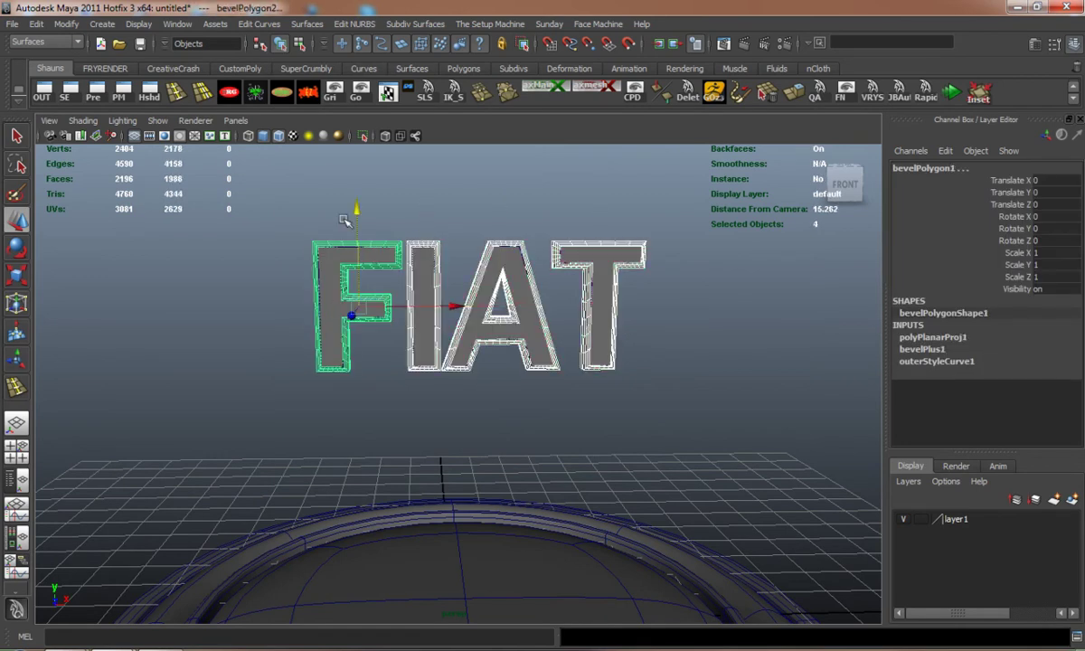
pyautogui.click(308, 94)
pyautogui.hotkey('ctrl', 'd')
pyautogui.moveTo(358, 208); pyautogui.dragTo(356, 340)
# - Delete the original FIAT text curves above the solid letters
pyautogui.click(189, 236)
pyautogui.moveTo(189, 235); pyautogui.dragTo(694, 307)
pyautogui.press('Delete')
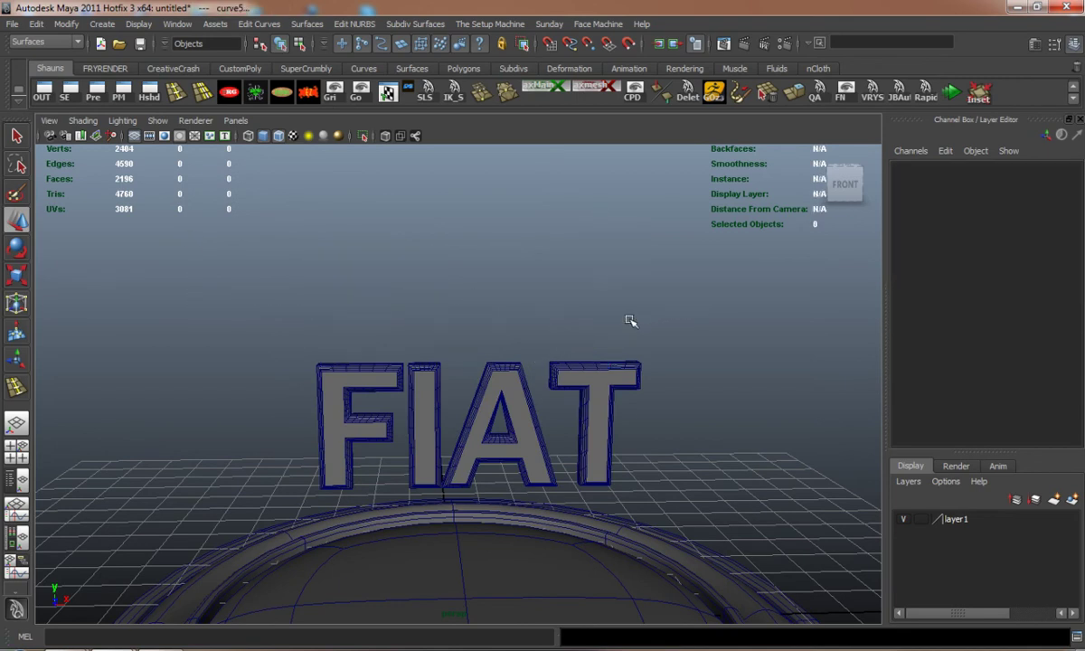
# - Group the four solid letters and centre the group's pivot
pyautogui.moveTo(247, 345); pyautogui.dragTo(675, 415)
pyautogui.hotkey('ctrl', 'g')
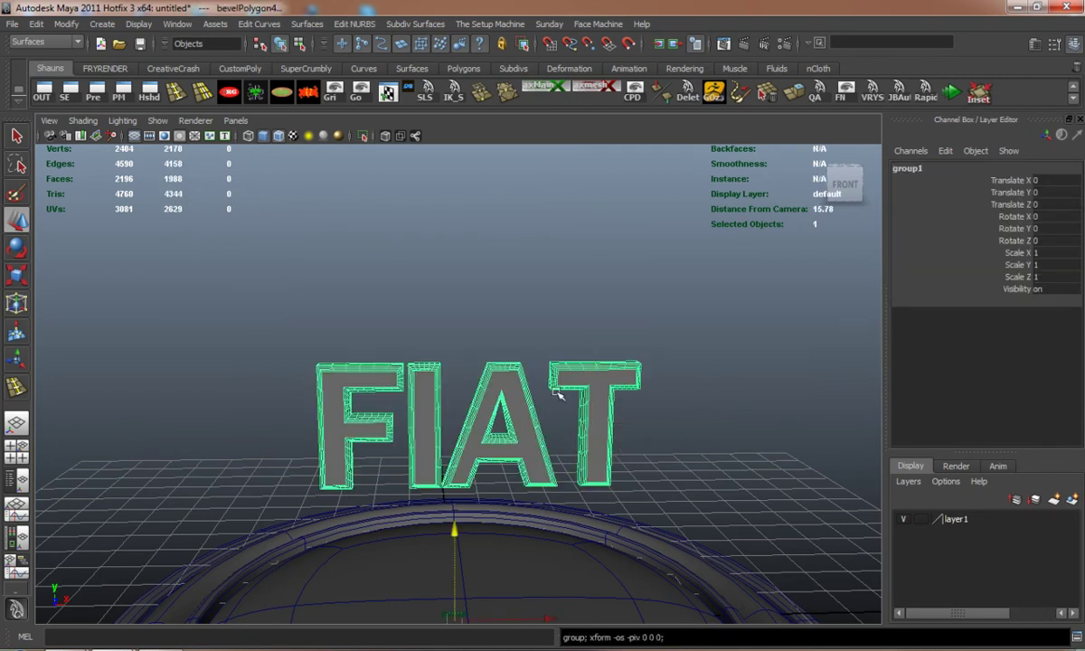
pyautogui.click(309, 97)
# - Rotate the letter group to lie flat over the badge, with Rotate X at -90
pyautogui.scroll(-4, 339, 332)
pyautogui.keyDown('alt'); pyautogui.moveTo(339, 332); pyautogui.dragTo(384, 362); pyautogui.keyUp('alt')
pyautogui.scroll(3, 385, 362)
pyautogui.press('e')
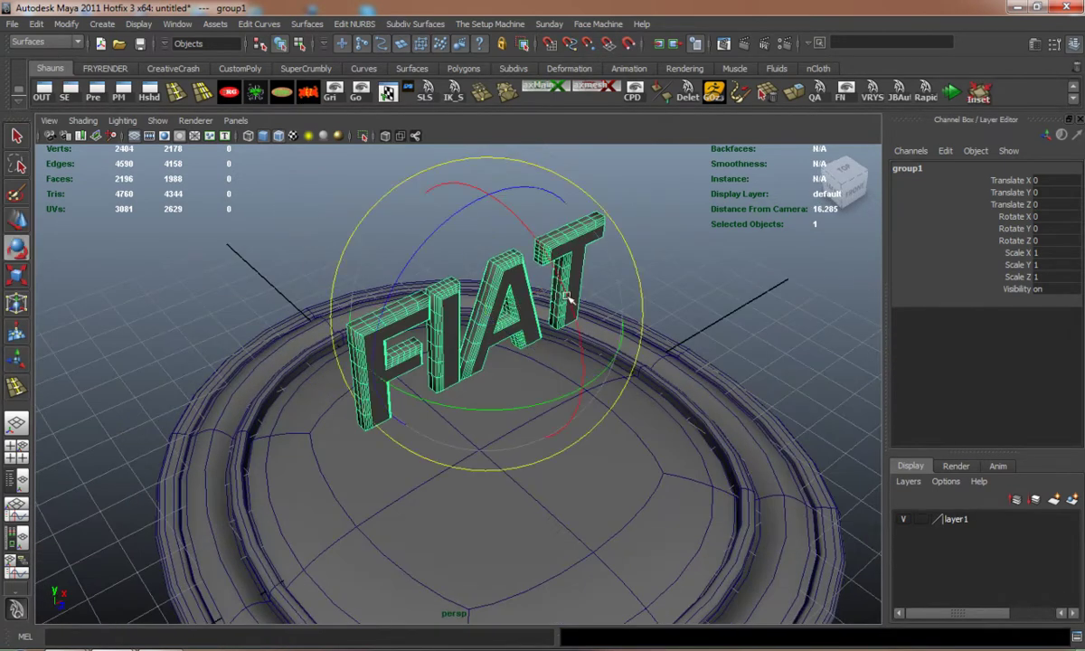
pyautogui.moveTo(568, 299); pyautogui.dragTo(457, 201)
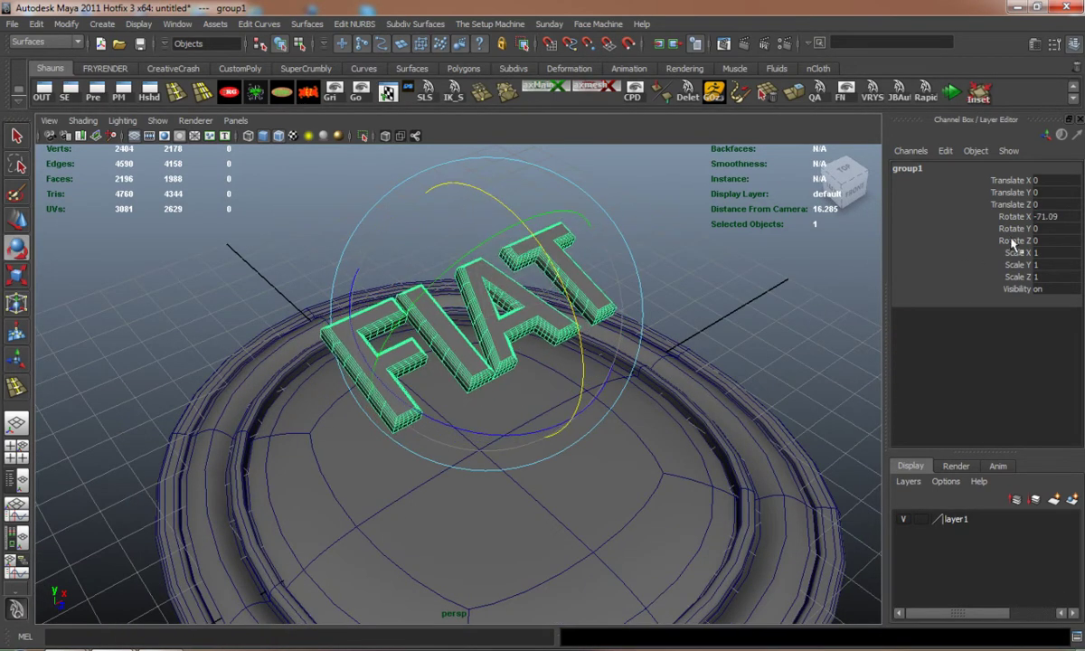
pyautogui.click(1057, 217)
pyautogui.write('-90')
pyautogui.press('Return')
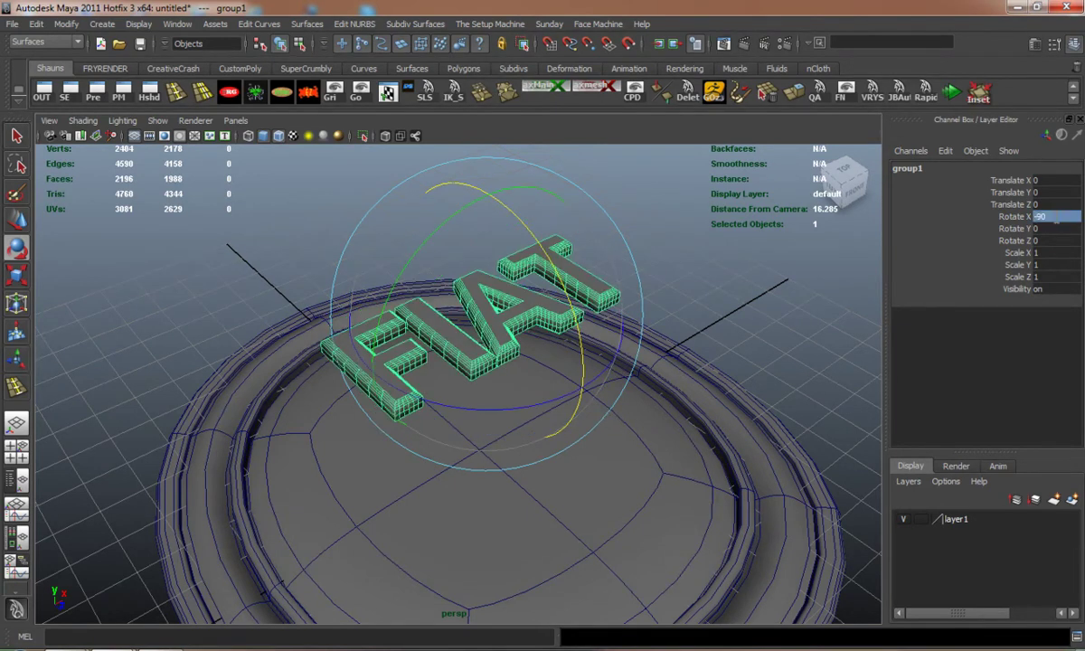
# - Lower the letter group onto the domed disc at Translate Y -3.326 and shift it to Translate X -0.238
pyautogui.keyDown('alt'); pyautogui.moveTo(613, 324); pyautogui.dragTo(437, 307); pyautogui.keyUp('alt')
pyautogui.press('w')
pyautogui.moveTo(479, 214); pyautogui.dragTo(480, 400)
pyautogui.moveTo(564, 346); pyautogui.dragTo(557, 347)
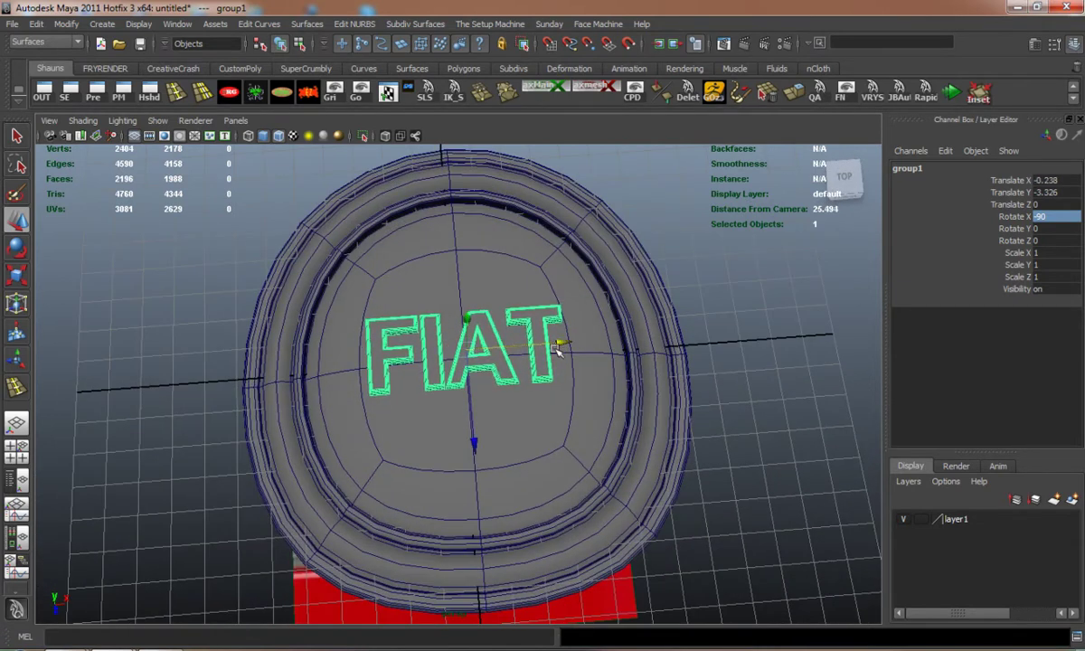
# - Fit the letters to the reference in the top view: scale uniformly to 1.539, Scale Y to 2.378, and move to Translate Z 0.673
pyautogui.press('space')
pyautogui.press('space')
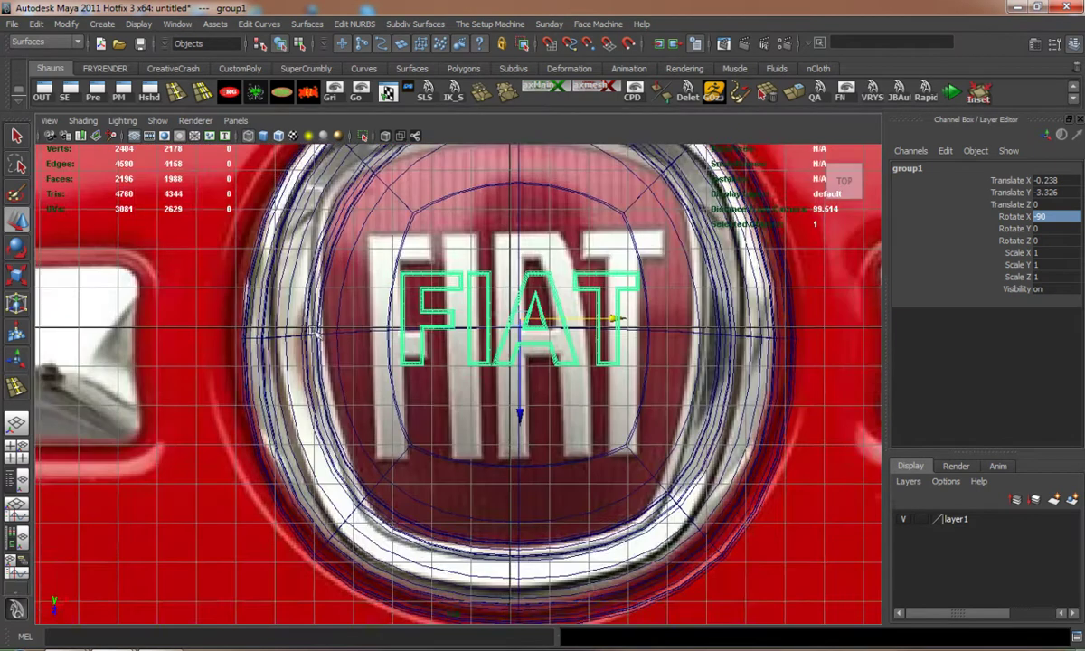
pyautogui.keyDown('alt'); pyautogui.moveTo(314, 333); pyautogui.dragTo(310, 370, button='middle'); pyautogui.keyUp('alt')
pyautogui.press('r')
pyautogui.moveTo(517, 358); pyautogui.dragTo(586, 387)
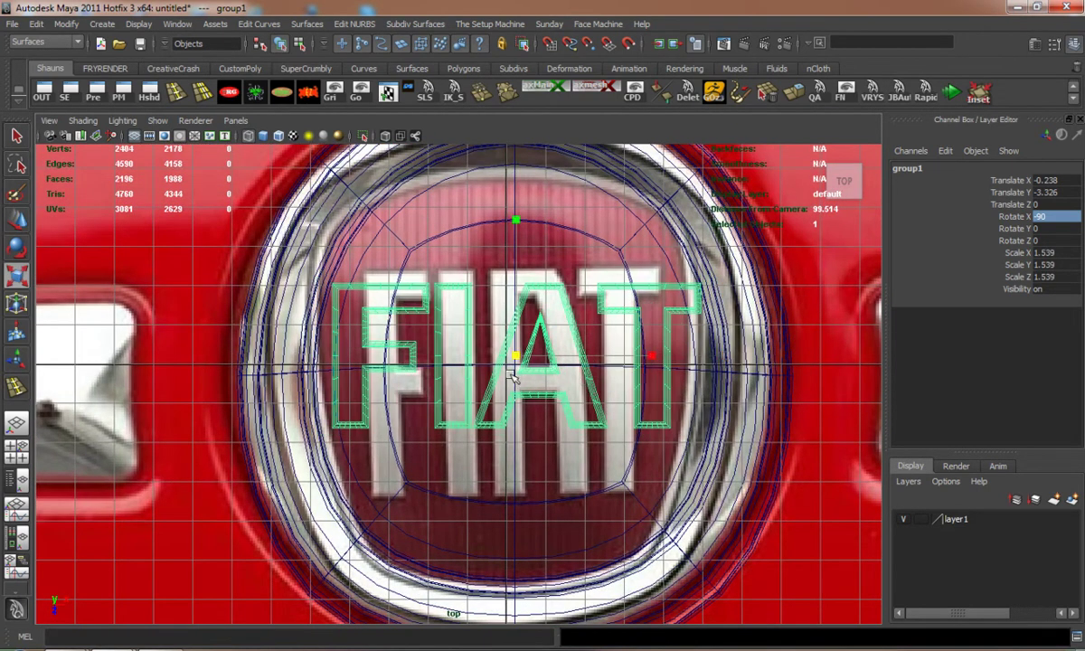
pyautogui.moveTo(517, 223); pyautogui.dragTo(506, 155)
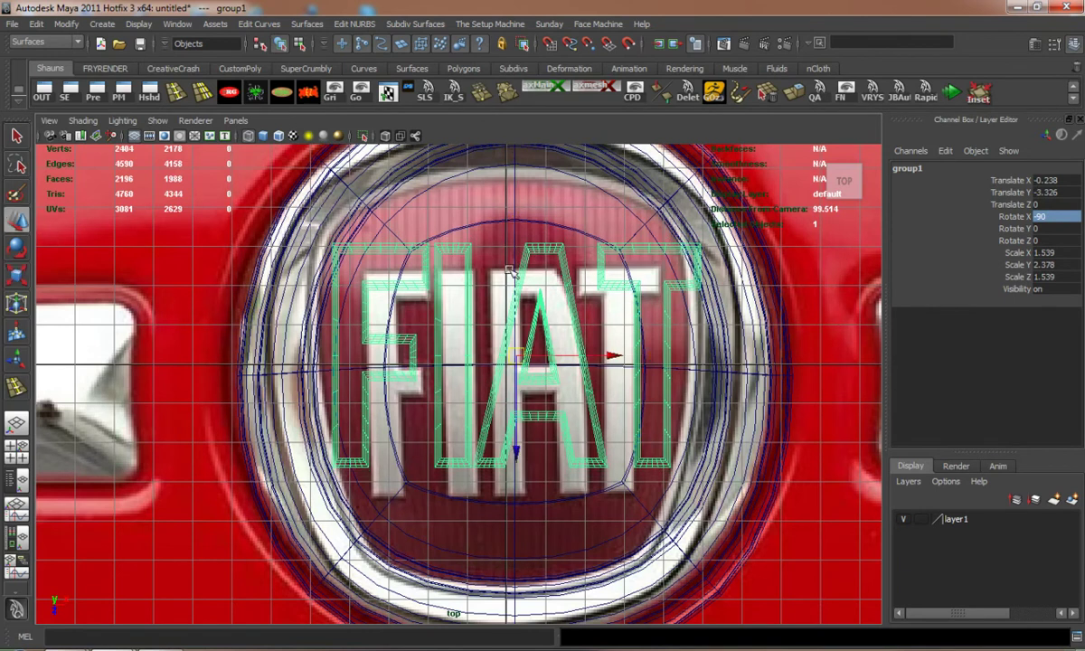
pyautogui.moveTo(527, 449); pyautogui.dragTo(531, 461)
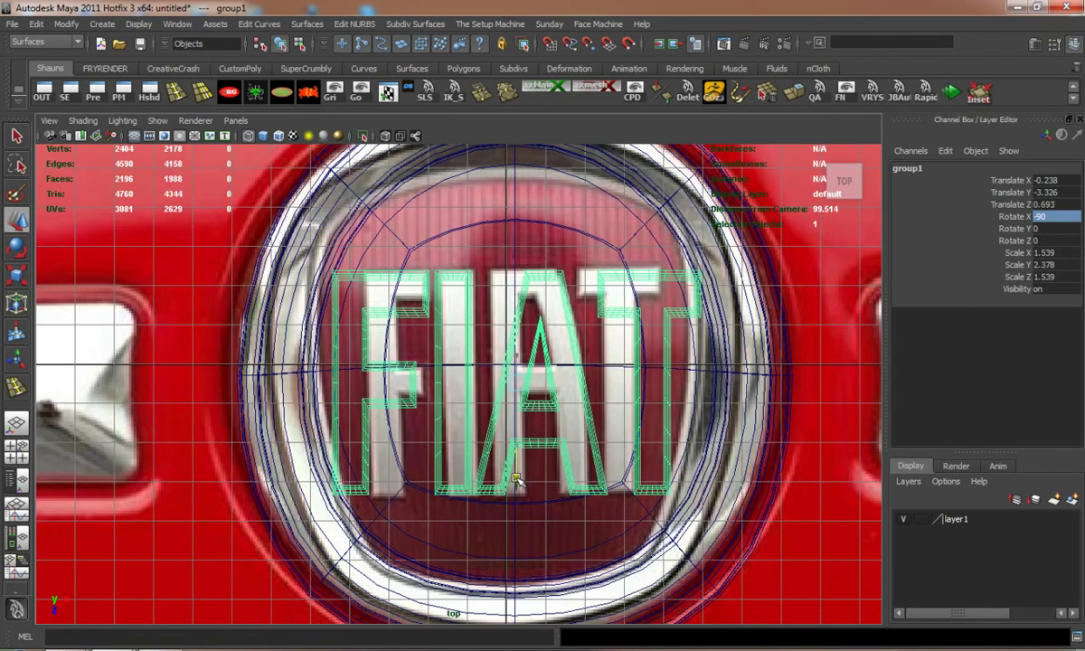
# - Deselect the letters, turn off the wireframe overlay and examine the badge in the perspective view
pyautogui.press('space')
pyautogui.press('space')
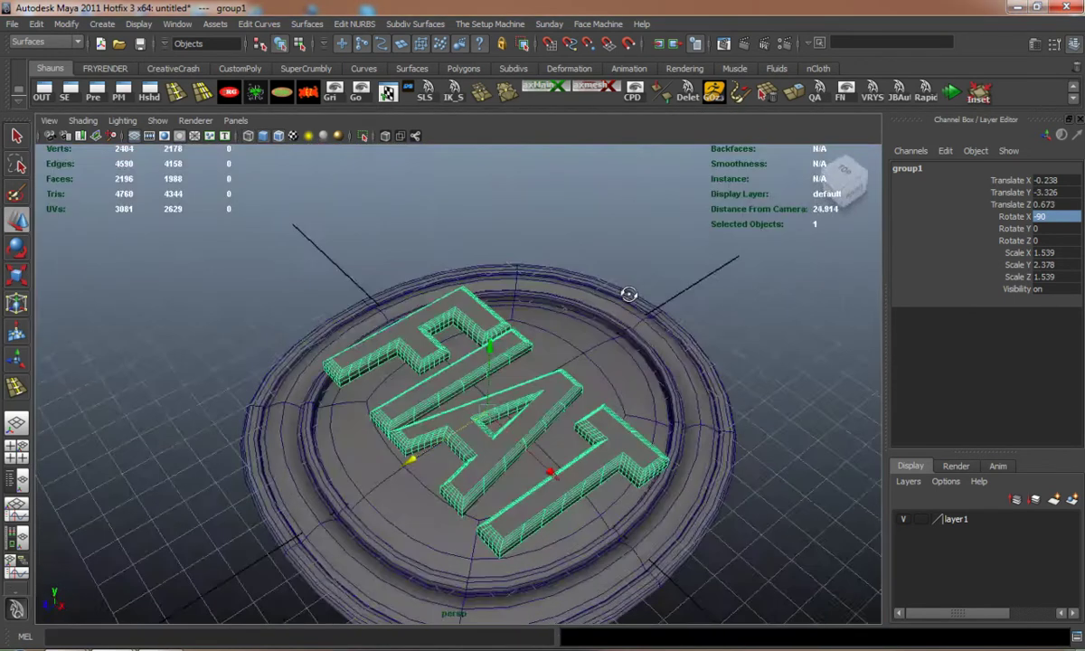
pyautogui.keyDown('alt'); pyautogui.moveTo(625, 293); pyautogui.dragTo(722, 366); pyautogui.keyUp('alt')
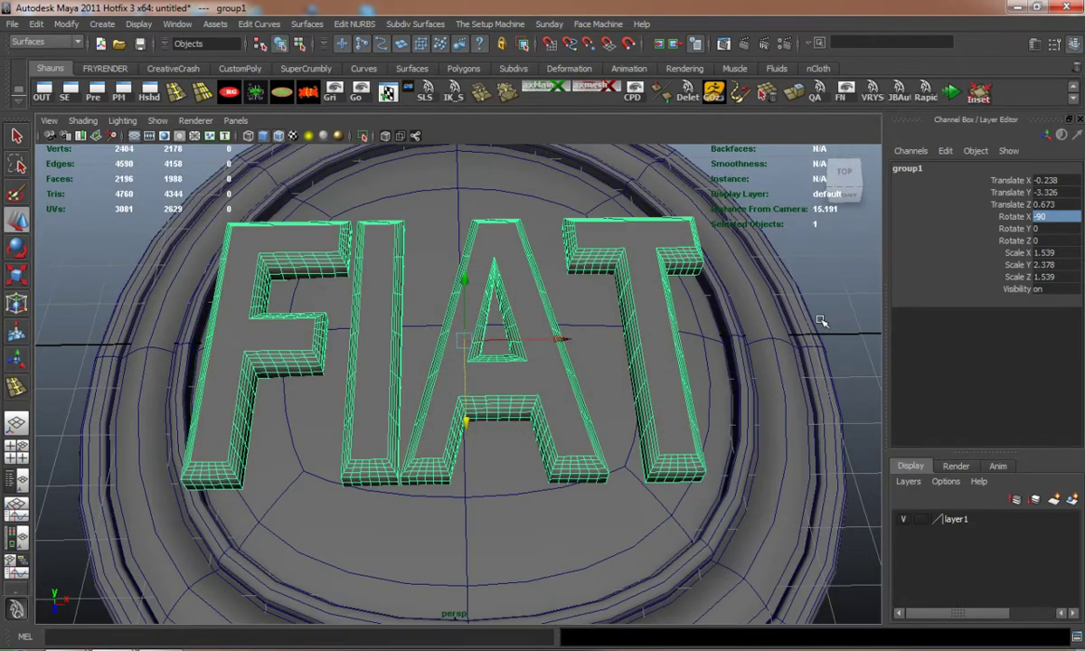
pyautogui.click(704, 341)
pyautogui.keyDown('alt'); pyautogui.moveTo(703, 341); pyautogui.dragTo(322, 384, button='right'); pyautogui.keyUp('alt')
pyautogui.keyDown('alt'); pyautogui.moveTo(321, 383); pyautogui.dragTo(311, 290); pyautogui.keyUp('alt')
pyautogui.click(293, 138)
pyautogui.moveTo(293, 194)
pyautogui.keyDown('alt'); pyautogui.mouseDown()
pyautogui.moveTo(288, 388)
pyautogui.moveTo(312, 254)
pyautogui.mouseUp(); pyautogui.keyUp('alt')
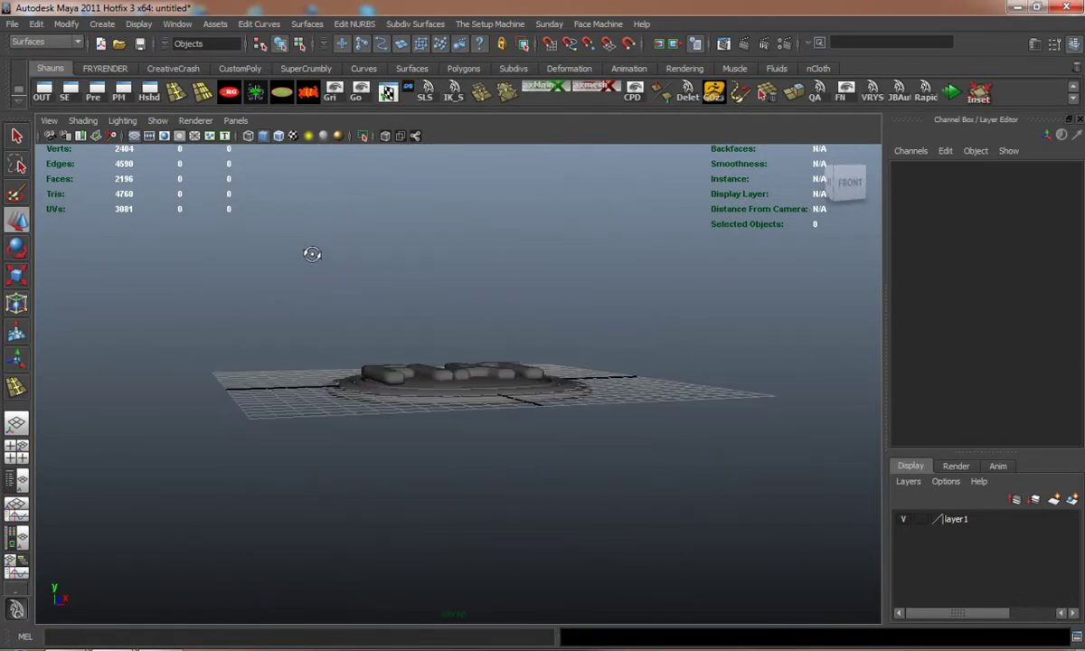
# - Select the letter group, flatten it to Scale Z 0.664 and reduce it to Scale X 1.439 and Scale Y 2.224
pyautogui.keyDown('alt'); pyautogui.moveTo(287, 248); pyautogui.dragTo(366, 420, button='right'); pyautogui.keyUp('alt')
pyautogui.click(403, 351)
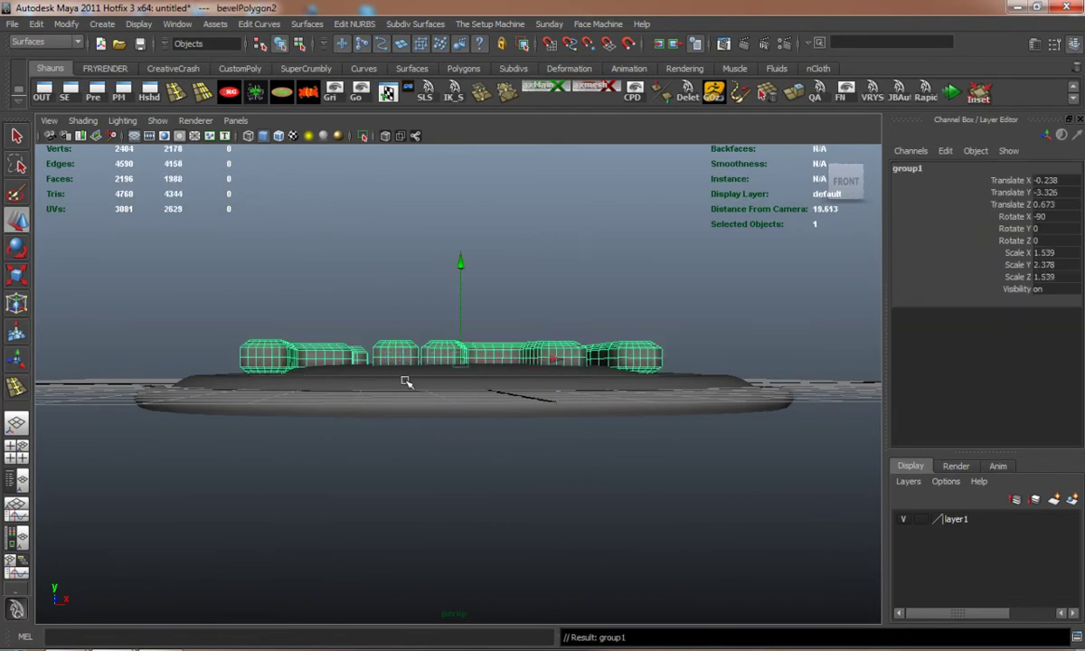
pyautogui.press('r')
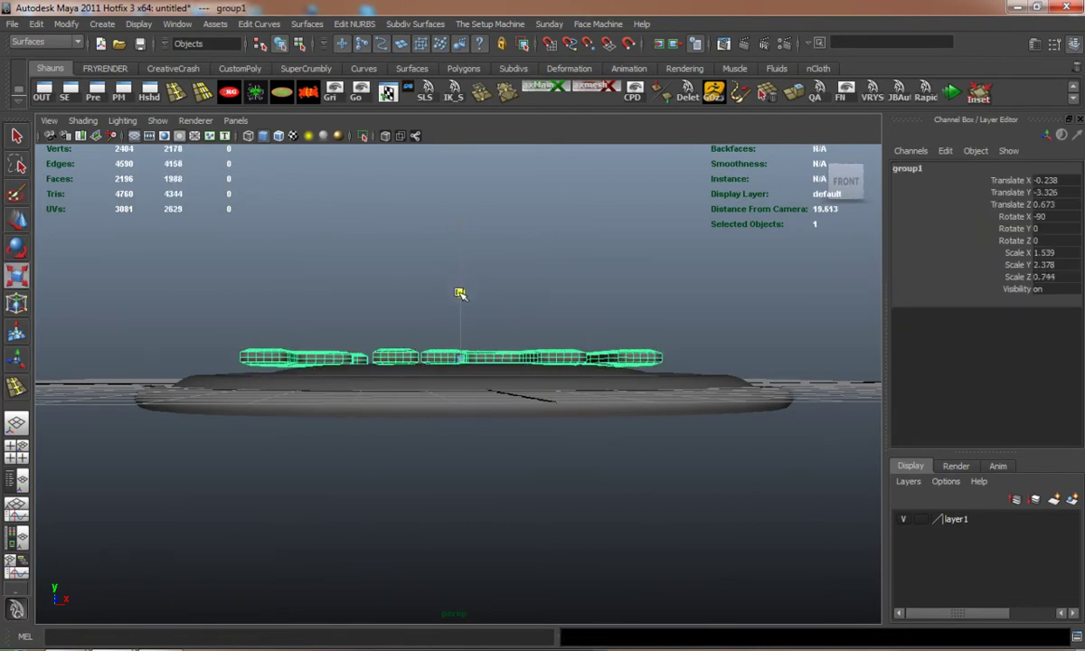
pyautogui.keyDown('alt'); pyautogui.moveTo(461, 296); pyautogui.dragTo(131, 353); pyautogui.keyUp('alt')
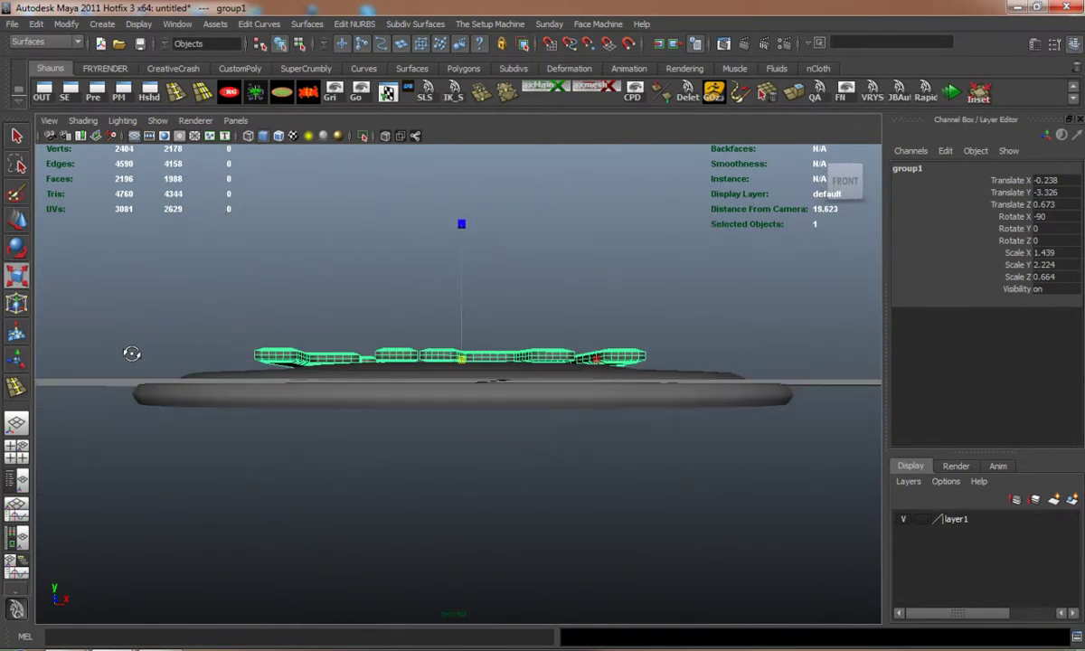
# - Sink the letter group slightly into the domed disc at Translate Y -3.362 and deselect it
pyautogui.keyDown('alt'); pyautogui.moveTo(167, 354); pyautogui.dragTo(379, 341, button='right'); pyautogui.keyUp('alt')
pyautogui.press('w')
pyautogui.moveTo(463, 246); pyautogui.dragTo(447, 336)
pyautogui.keyDown('alt'); pyautogui.moveTo(447, 337); pyautogui.dragTo(364, 353, button='right'); pyautogui.keyUp('alt')
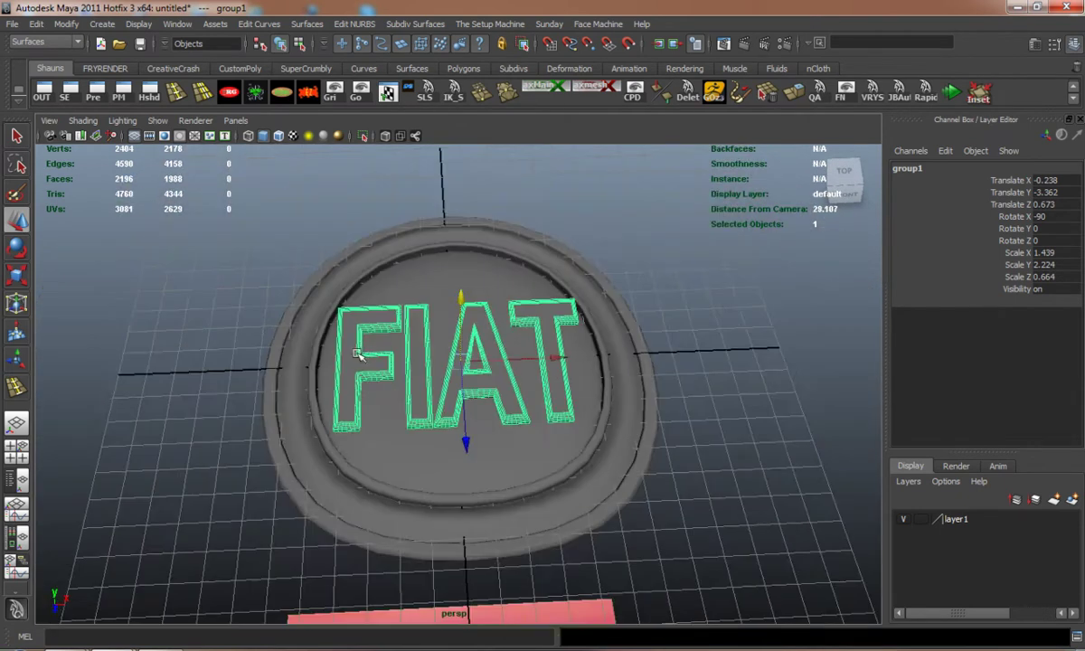
pyautogui.keyDown('alt'); pyautogui.moveTo(363, 354); pyautogui.dragTo(350, 372); pyautogui.keyUp('alt')
pyautogui.click(208, 356)
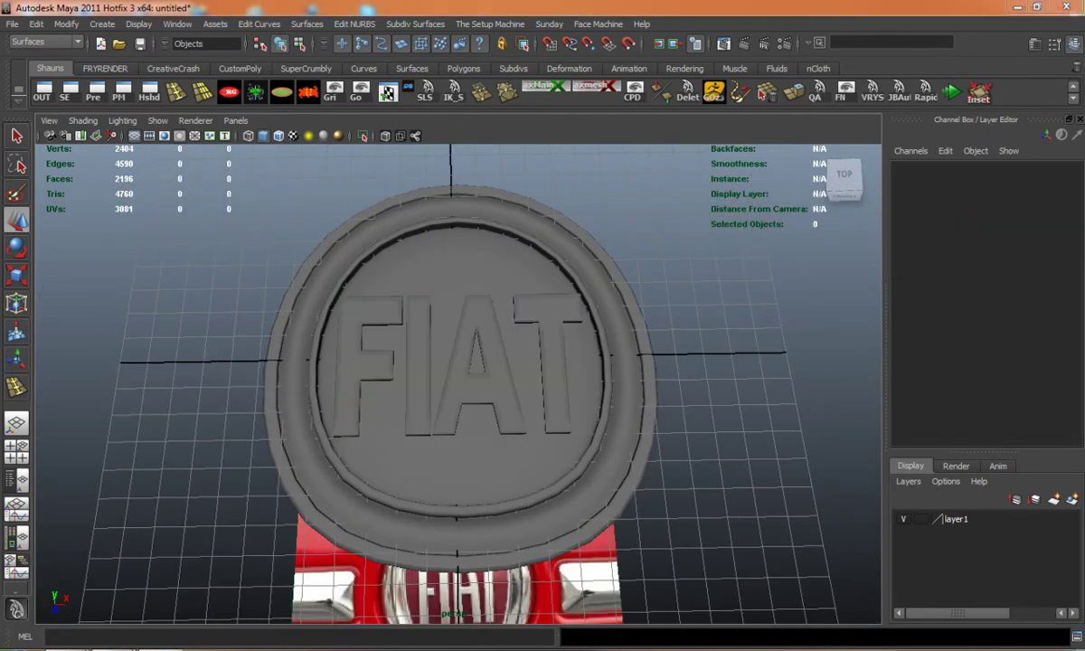
# - Select all four letters, apply a Bend deformer to them and turn the wireframe overlay back on
pyautogui.click(418, 380)
pyautogui.keyDown('shift'); pyautogui.click(355, 362); pyautogui.keyUp('shift')
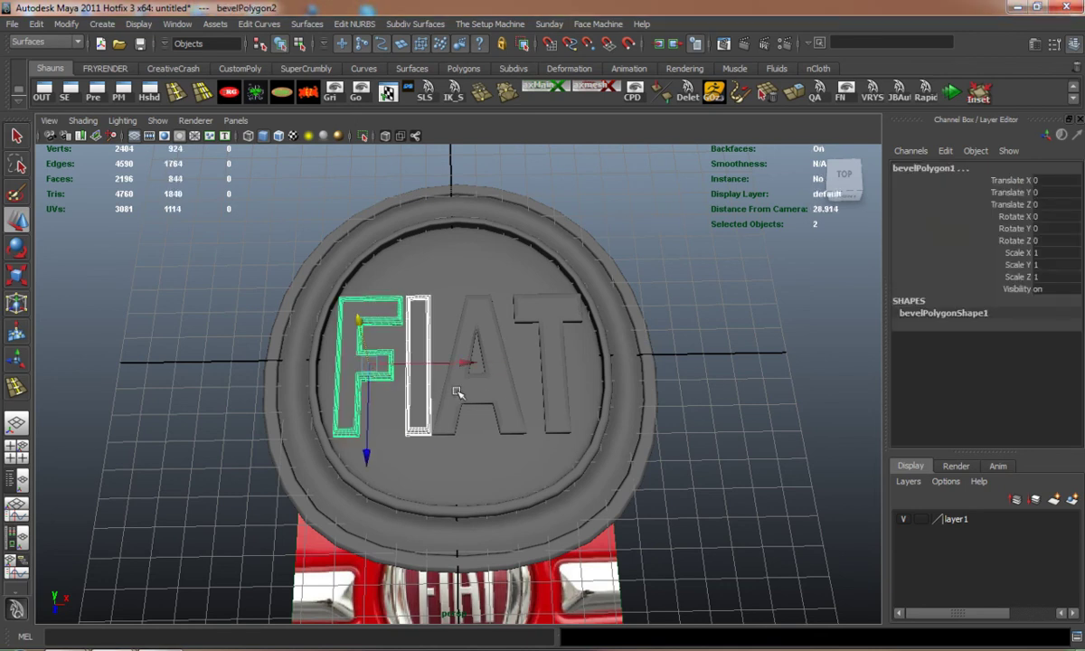
pyautogui.keyDown('shift'); pyautogui.click(475, 375); pyautogui.keyUp('shift')
pyautogui.keyDown('shift'); pyautogui.click(554, 374); pyautogui.keyUp('shift')
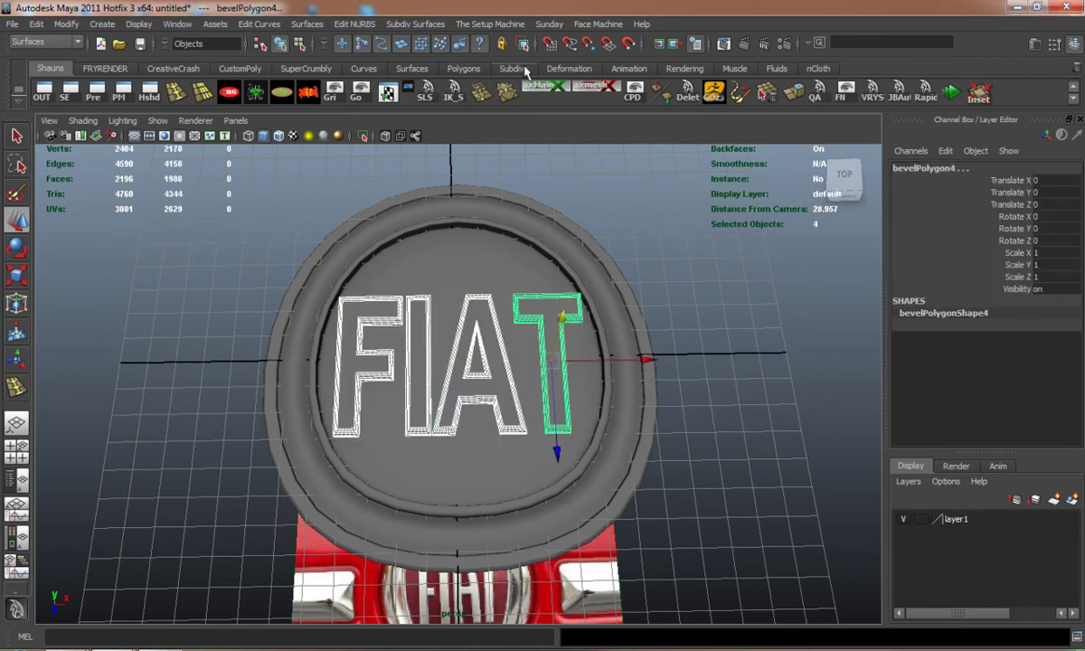
pyautogui.click(574, 70)
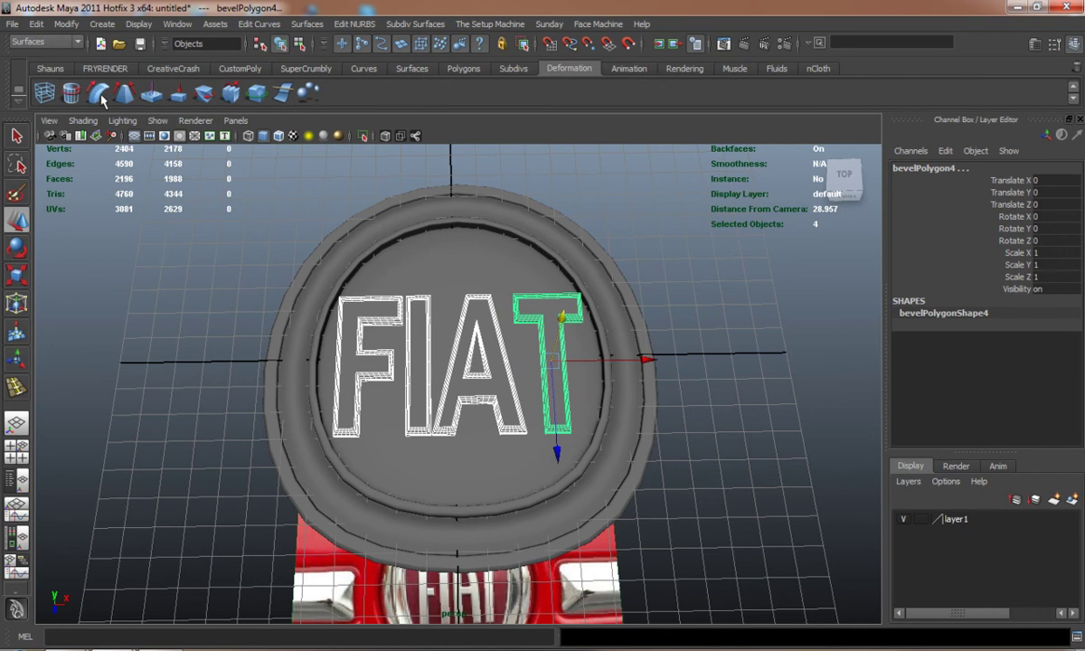
pyautogui.keyDown('alt'); pyautogui.moveTo(337, 340); pyautogui.dragTo(382, 301); pyautogui.keyUp('alt')
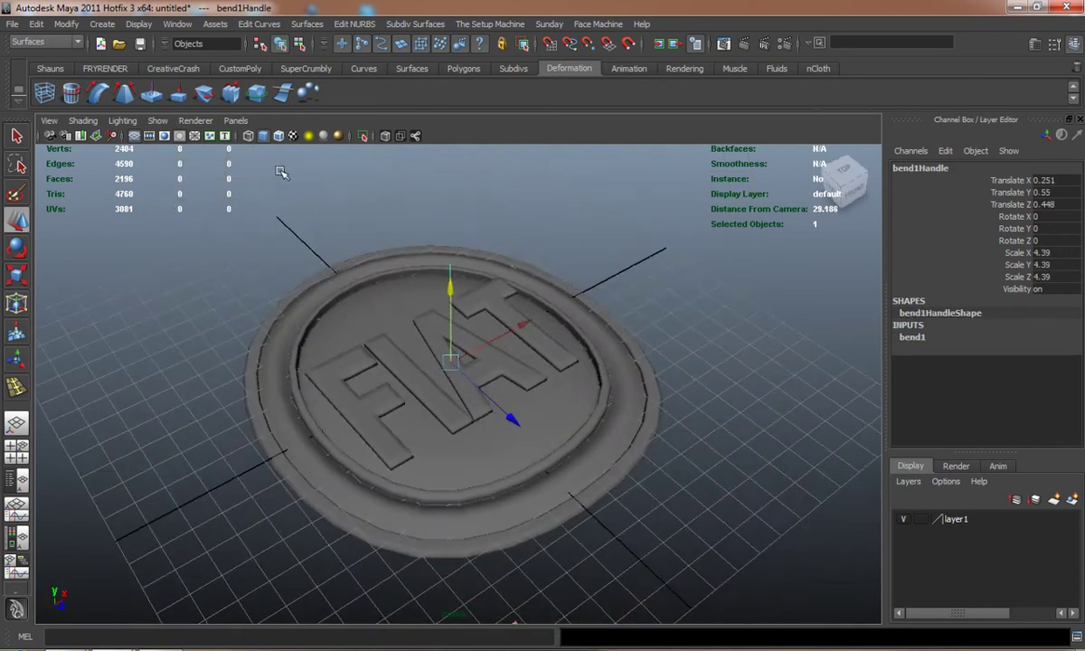
pyautogui.click(280, 140)
pyautogui.scroll(4, 361, 332)
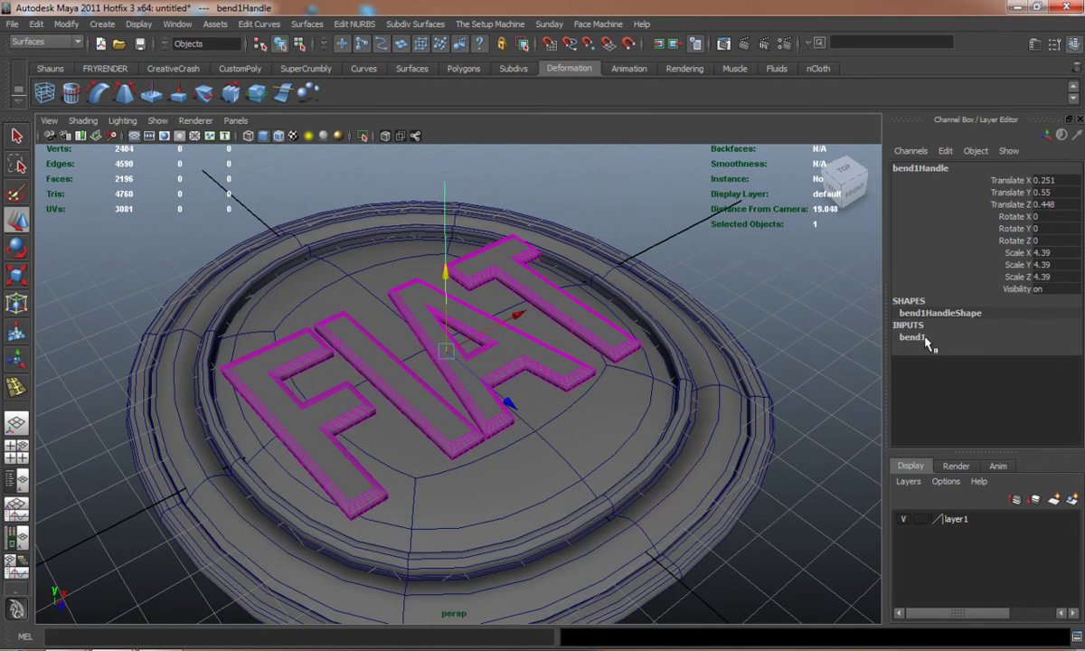
# - Set the Curvature of the letters' bend deformer to 1.1
pyautogui.click(925, 338)
pyautogui.click(1017, 362)
pyautogui.moveTo(762, 362); pyautogui.dragTo(788, 360, button='middle')
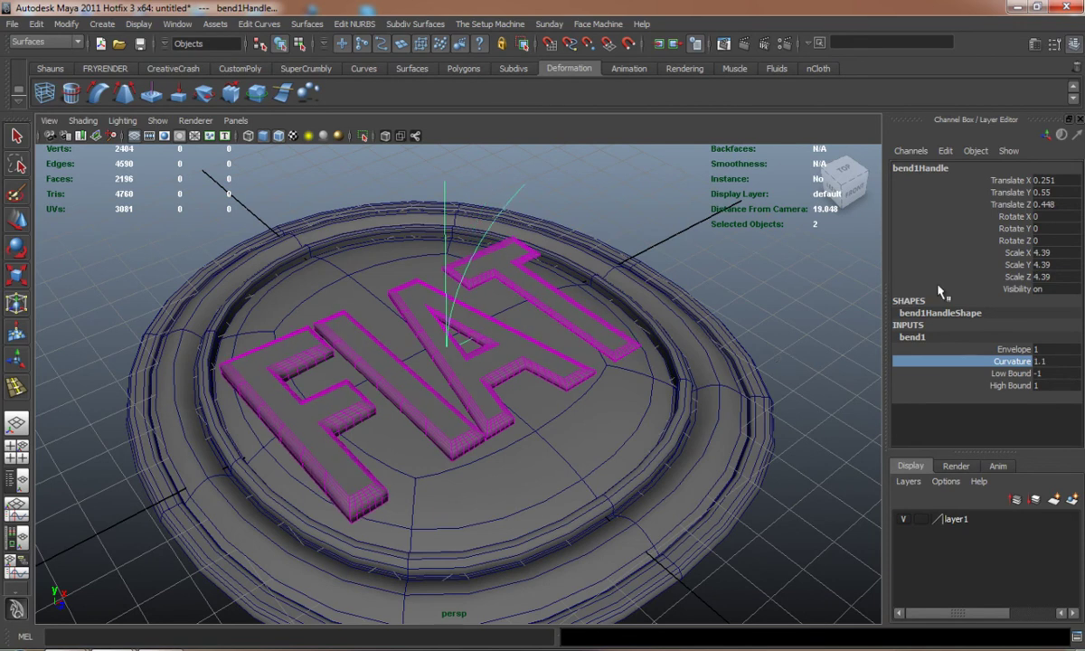
# - Select the bend handle alone and try turning it about the X axis to Rotate X 90
pyautogui.click(507, 199)
pyautogui.press('e')
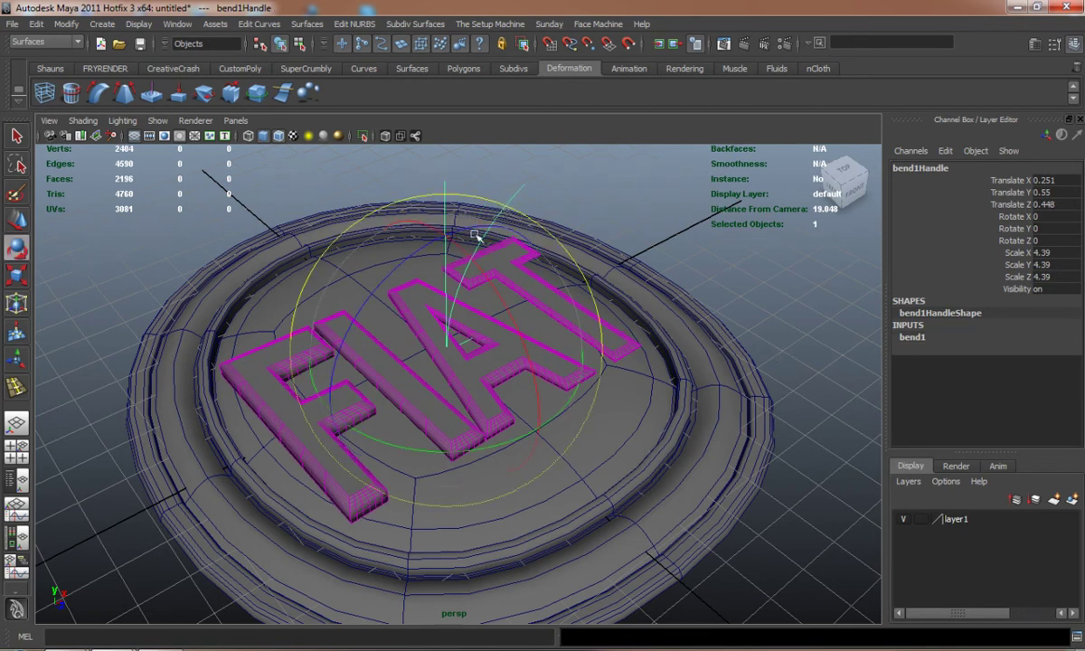
pyautogui.moveTo(443, 244); pyautogui.dragTo(513, 402)
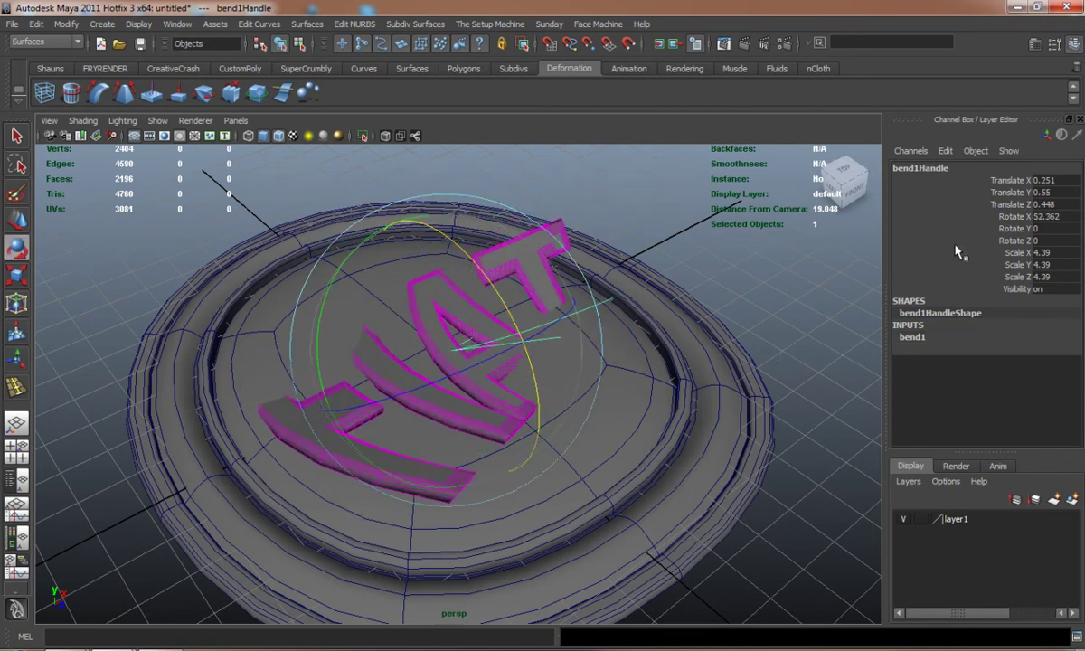
pyautogui.click(1051, 215)
pyautogui.write('90')
pyautogui.press('Return')
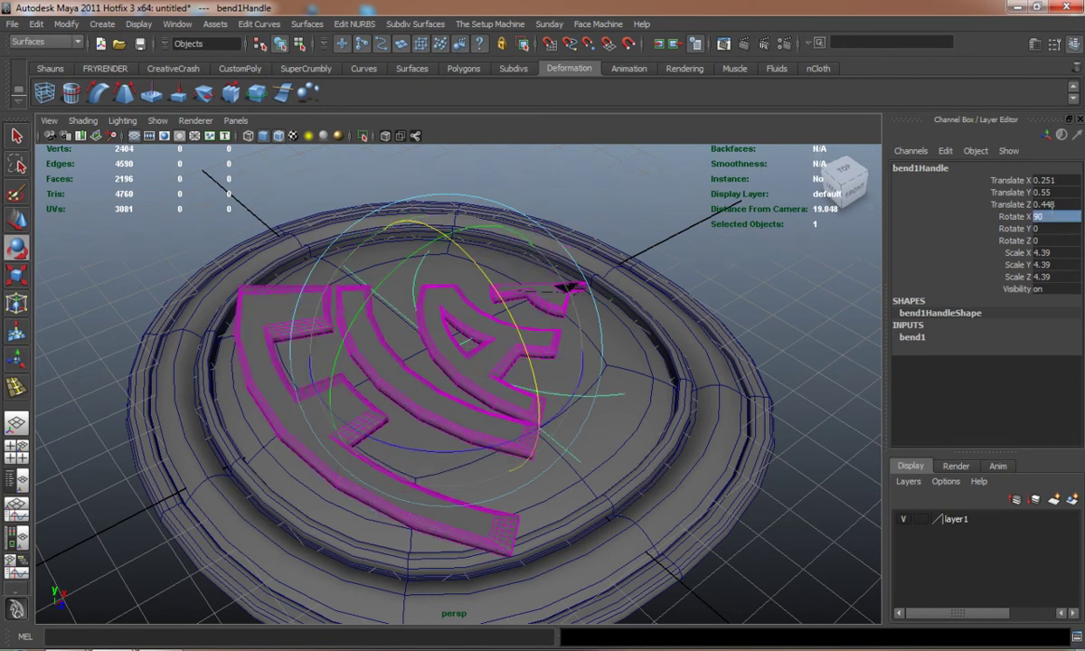
# - Reorient the bend handle along the word with Rotate X 0 and Rotate Z 90
pyautogui.moveTo(434, 250); pyautogui.dragTo(342, 400)
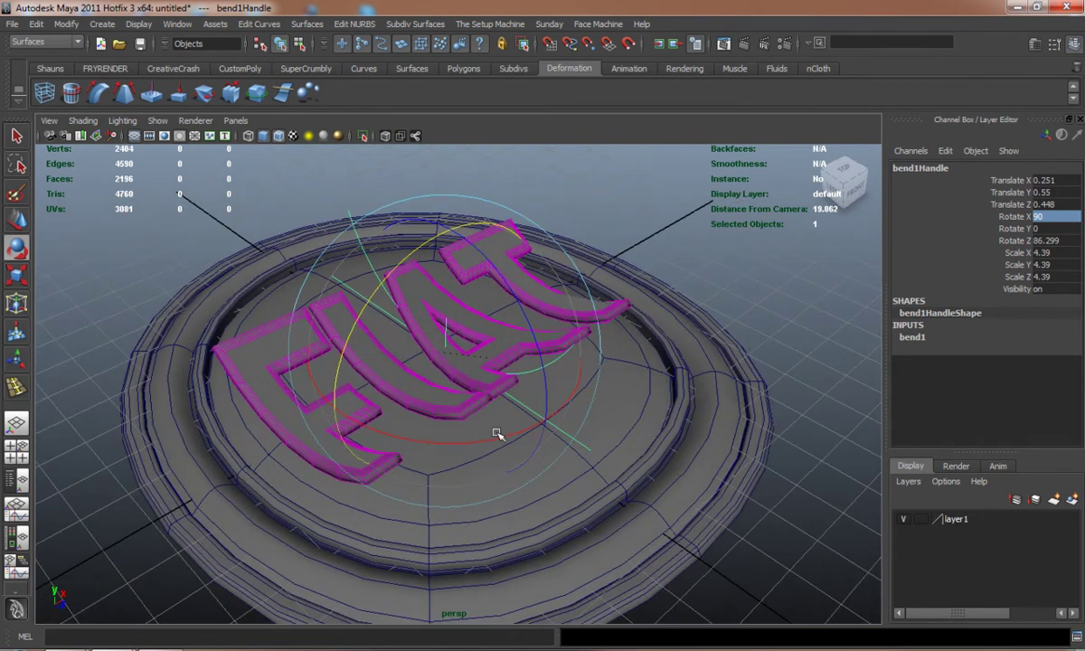
pyautogui.moveTo(497, 434); pyautogui.dragTo(294, 402)
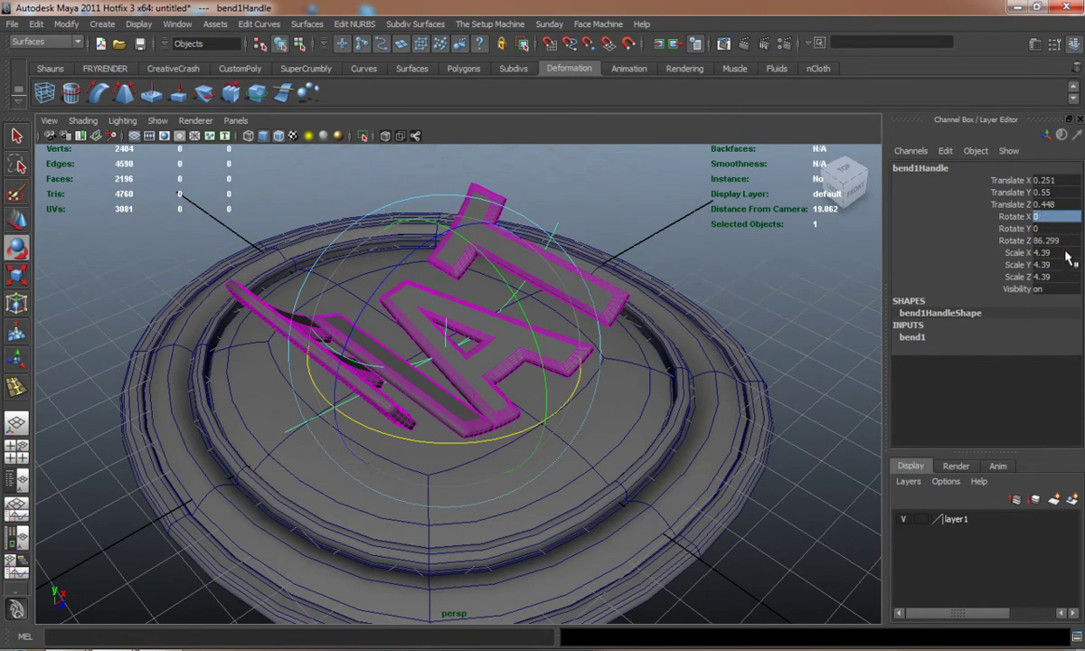
pyautogui.click(1066, 241)
pyautogui.write('90')
pyautogui.press('Return')
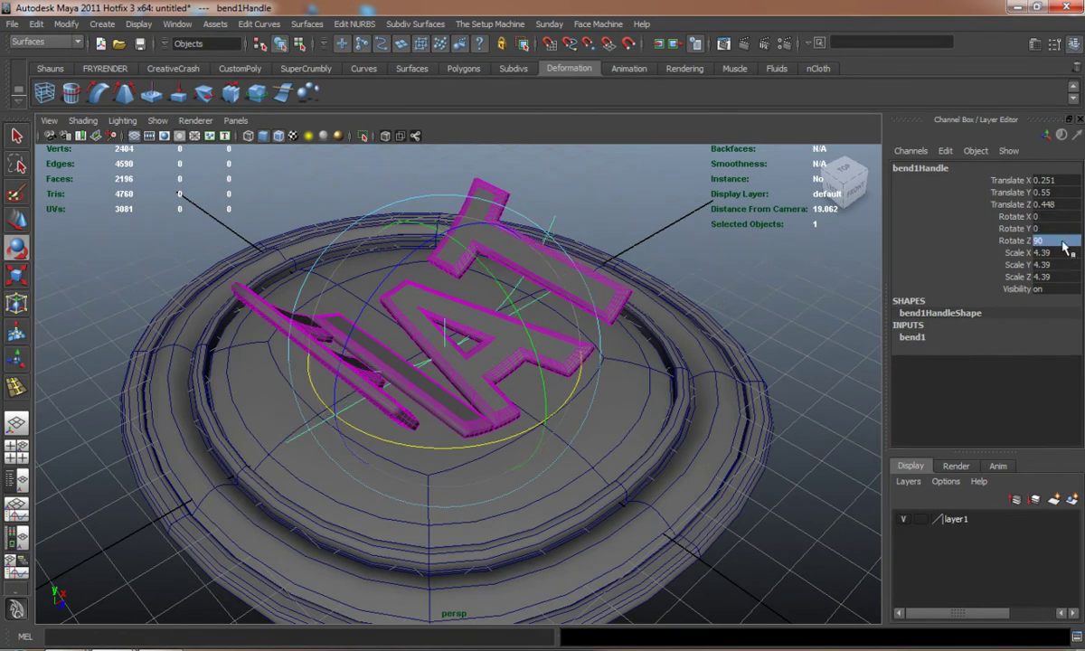
# - Set the bend deformer's Curvature to -0.1 and check the letters' curve from above
pyautogui.click(911, 337)
pyautogui.click(1011, 361)
pyautogui.moveTo(705, 304); pyautogui.dragTo(740, 322, button='middle')
pyautogui.keyDown('alt'); pyautogui.moveTo(739, 322); pyautogui.dragTo(739, 449); pyautogui.keyUp('alt')
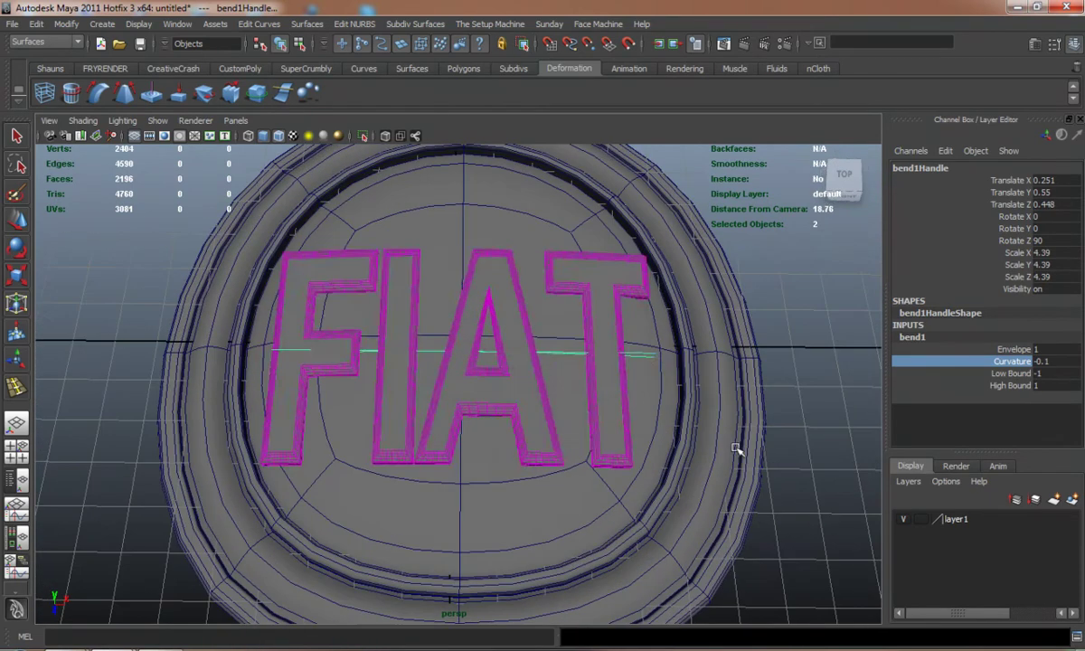